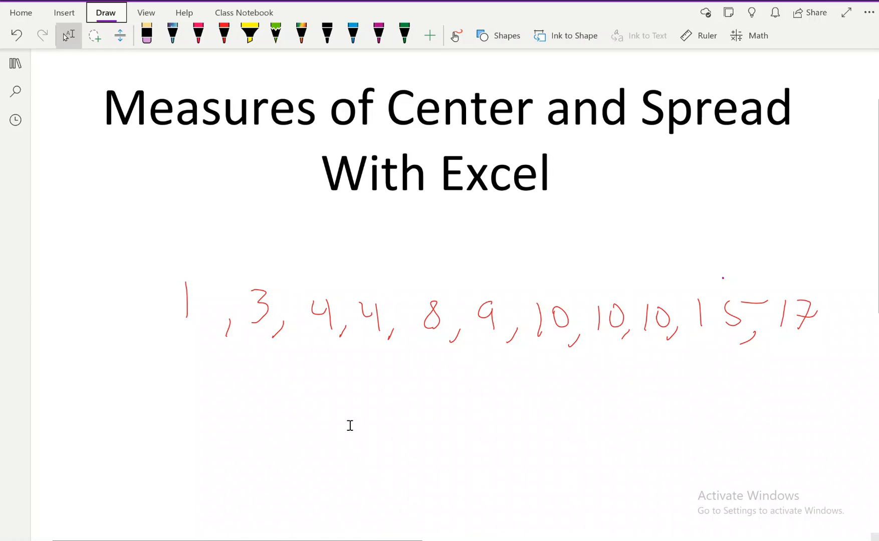
Step: Switch to the Book1 workbook in Excel and examine the List 2 values and the statistic labels from Mean to Standard Deviation
{"action": "mouse_move", "coordinate": [434, 533]}
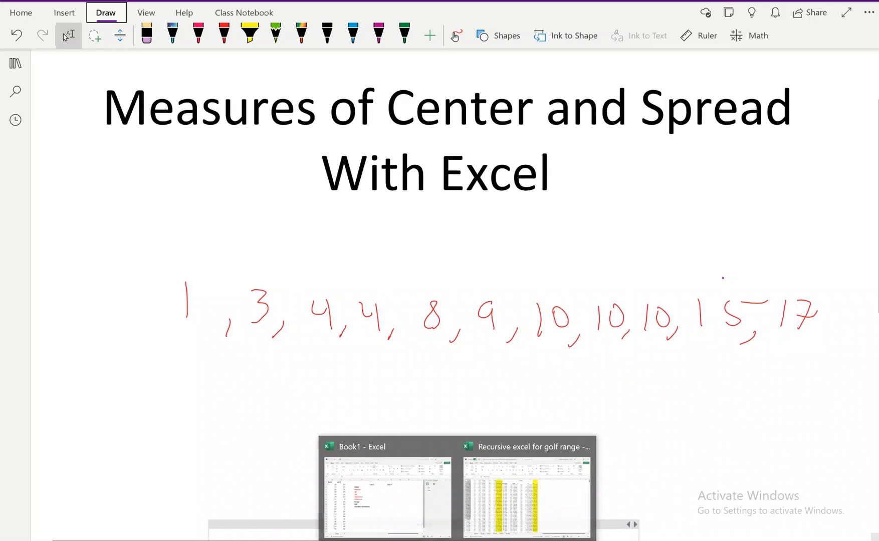
{"action": "left_click", "coordinate": [411, 523]}
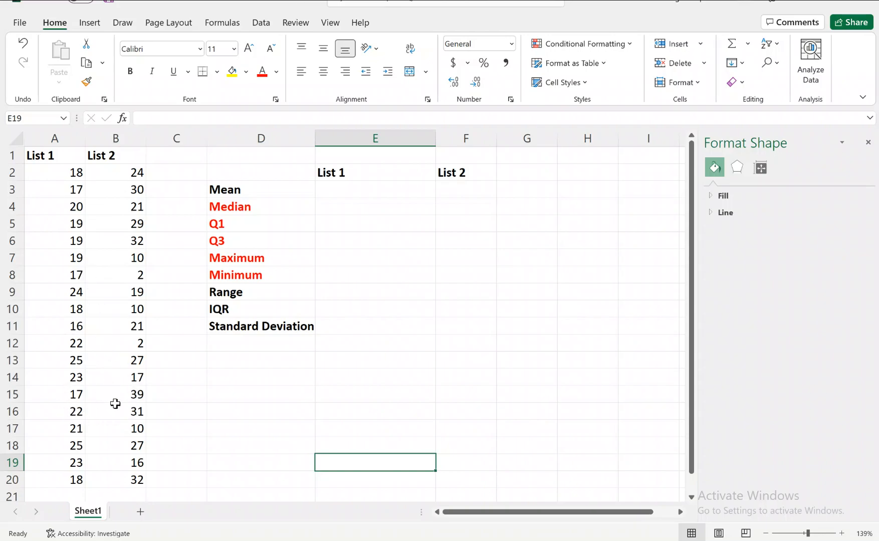
{"action": "left_click", "coordinate": [128, 396]}
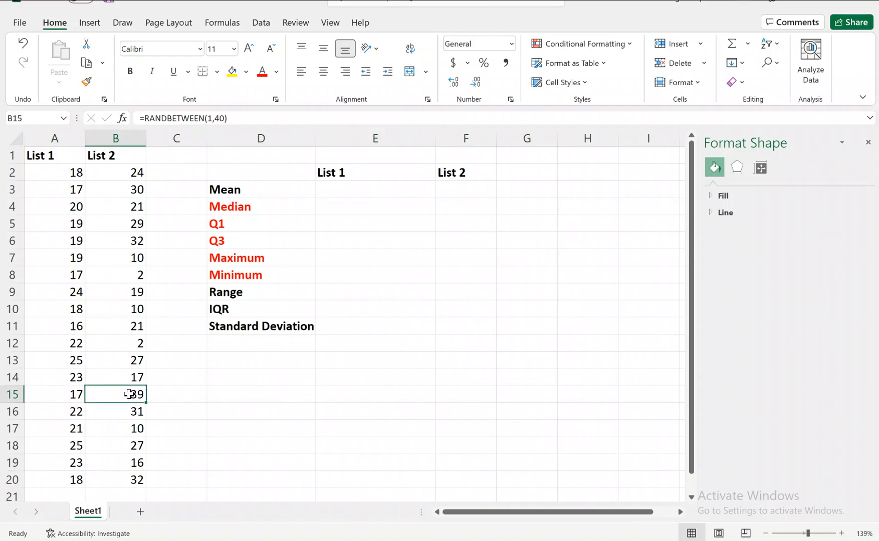
{"action": "left_click", "coordinate": [140, 275]}
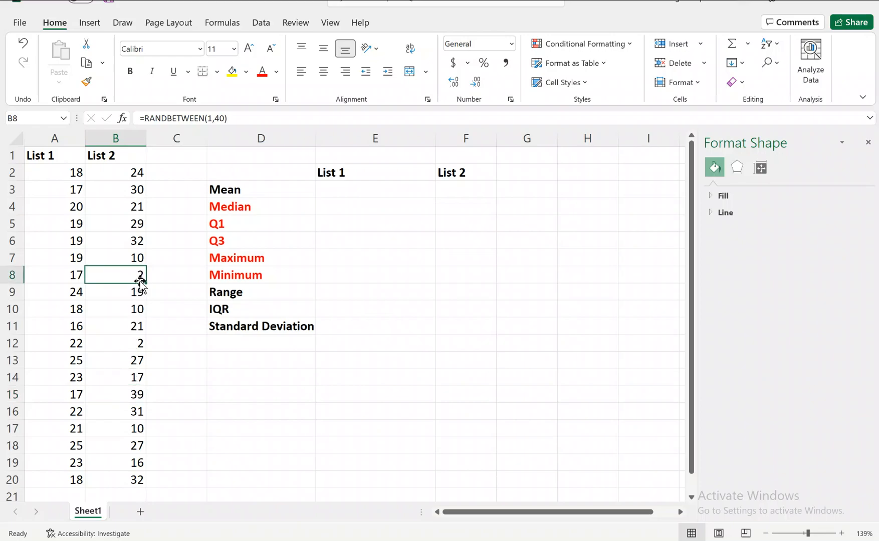
{"action": "left_click", "coordinate": [133, 345]}
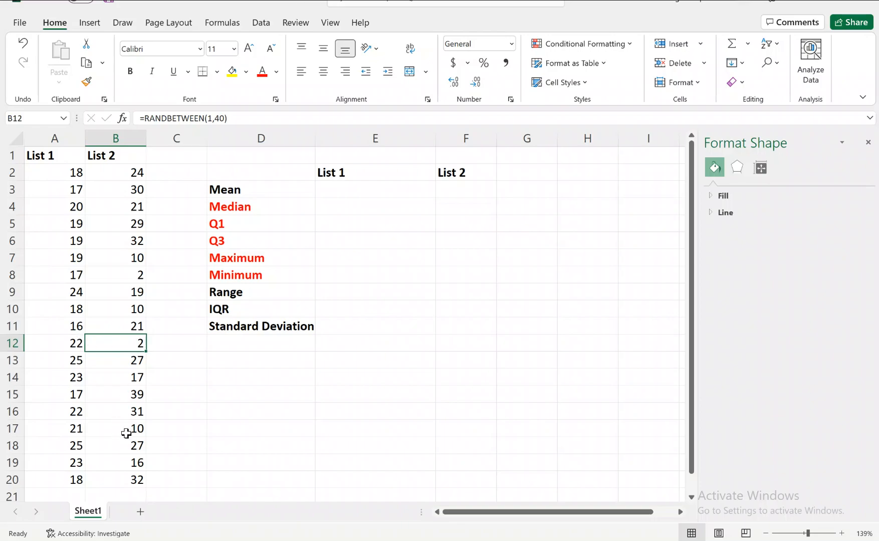
{"action": "left_click", "coordinate": [125, 398]}
{"action": "left_click", "coordinate": [127, 344]}
{"action": "left_click_drag", "start_coordinate": [211, 188], "coordinate": [231, 329]}
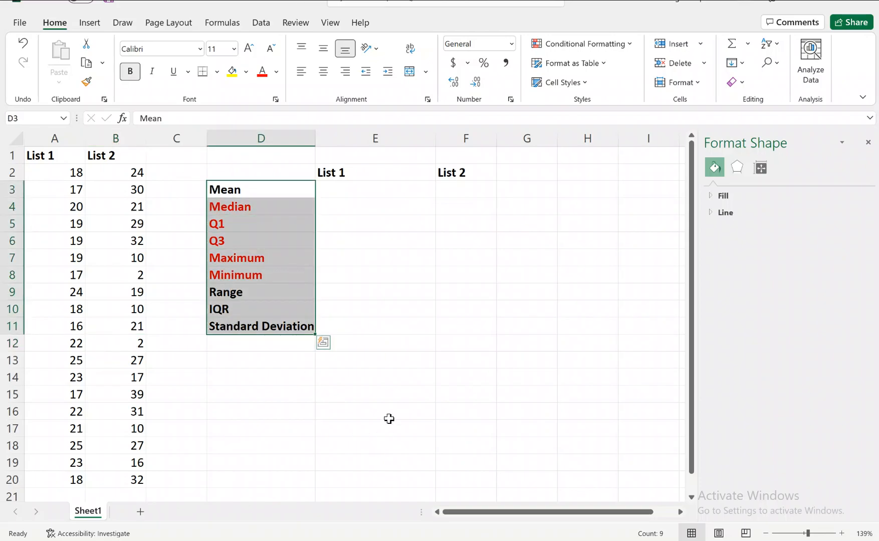
Step: Calculate the mean of List 1 in cell E3 with the AVERAGE function over A2:A20
{"action": "left_click", "coordinate": [353, 187]}
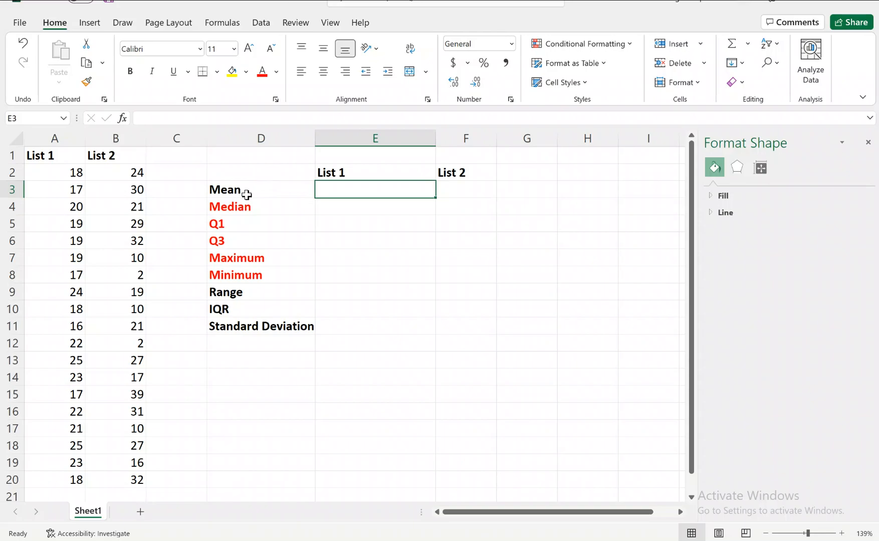
{"action": "type", "text": "="}
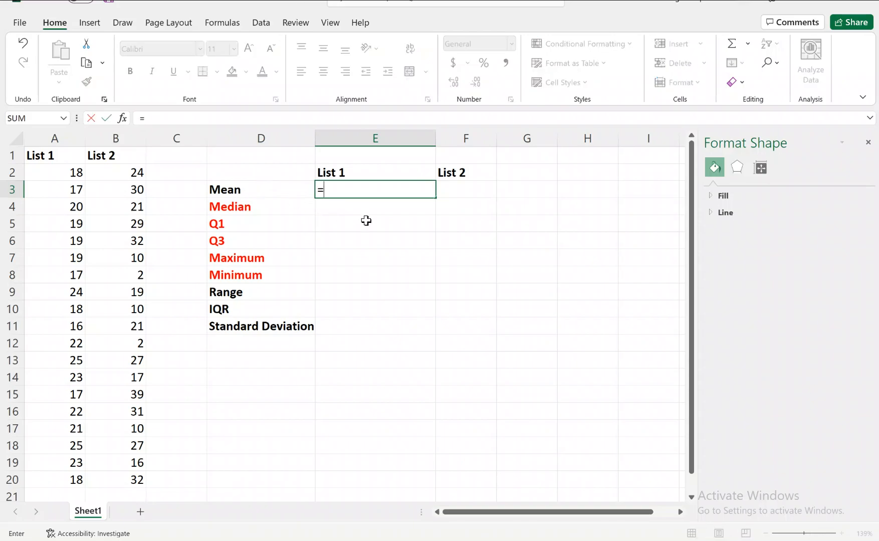
{"action": "type", "text": "ave"}
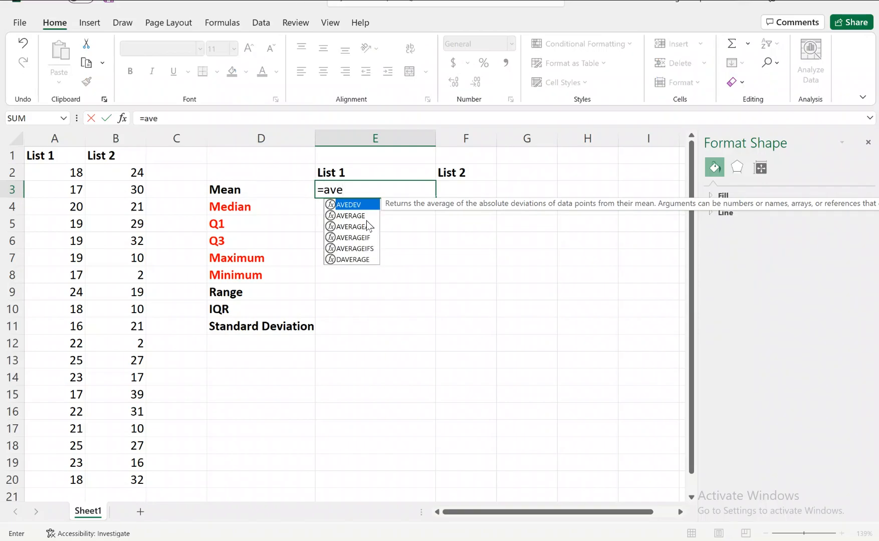
{"action": "left_click", "coordinate": [348, 216]}
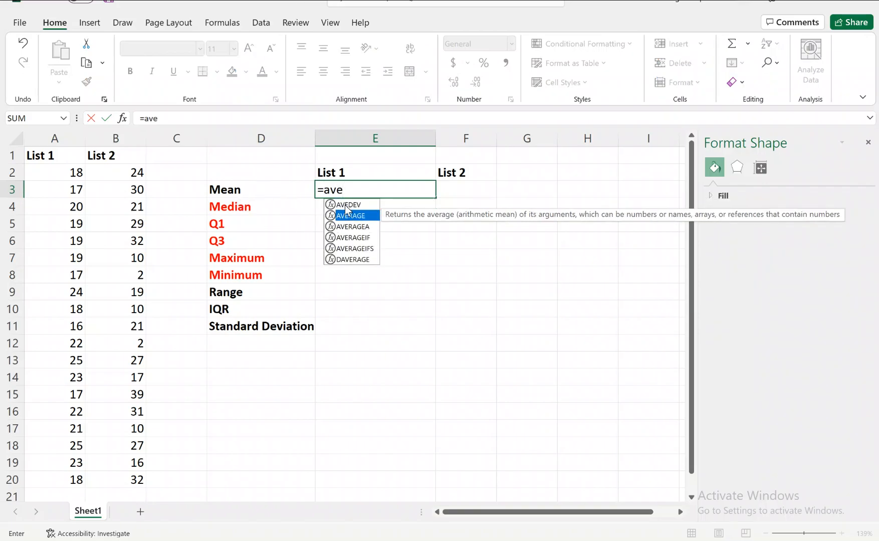
{"action": "double_click", "coordinate": [344, 212]}
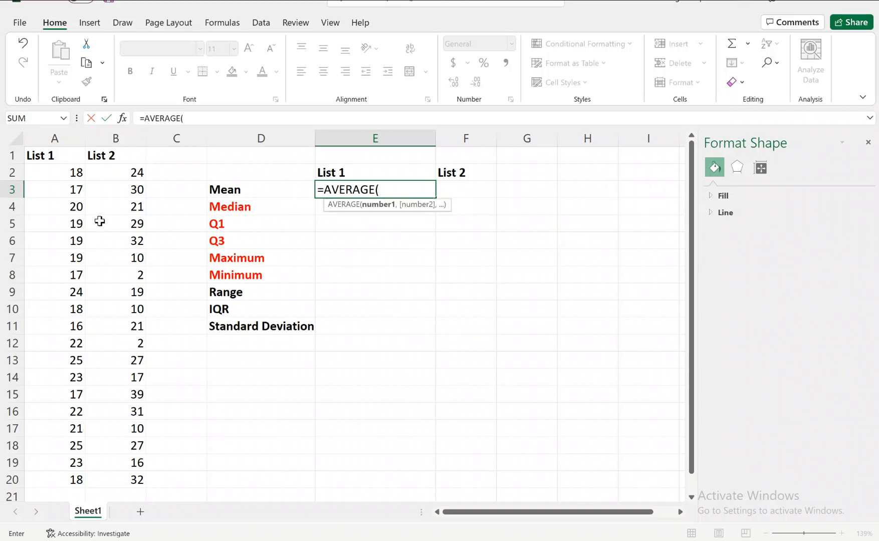
{"action": "left_click", "coordinate": [61, 172]}
{"action": "left_click_drag", "start_coordinate": [59, 200], "coordinate": [66, 476]}
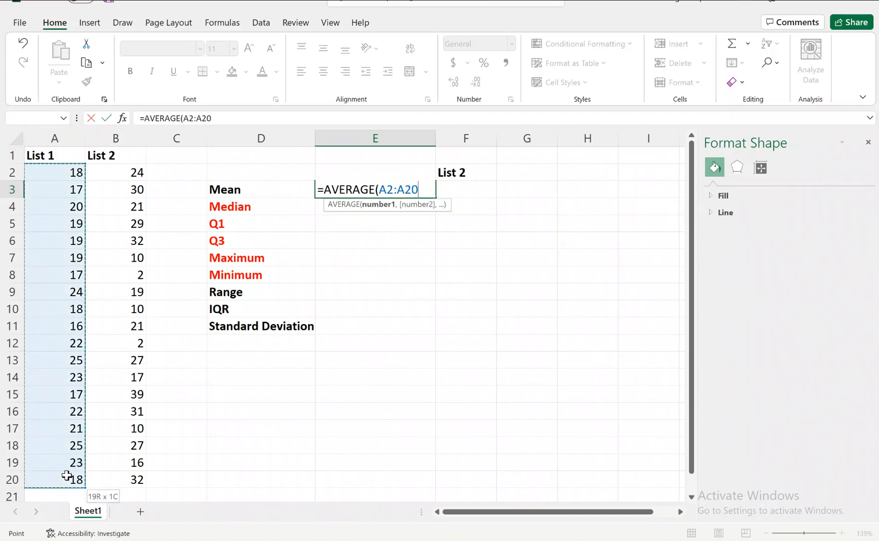
{"action": "key", "text": "Return"}
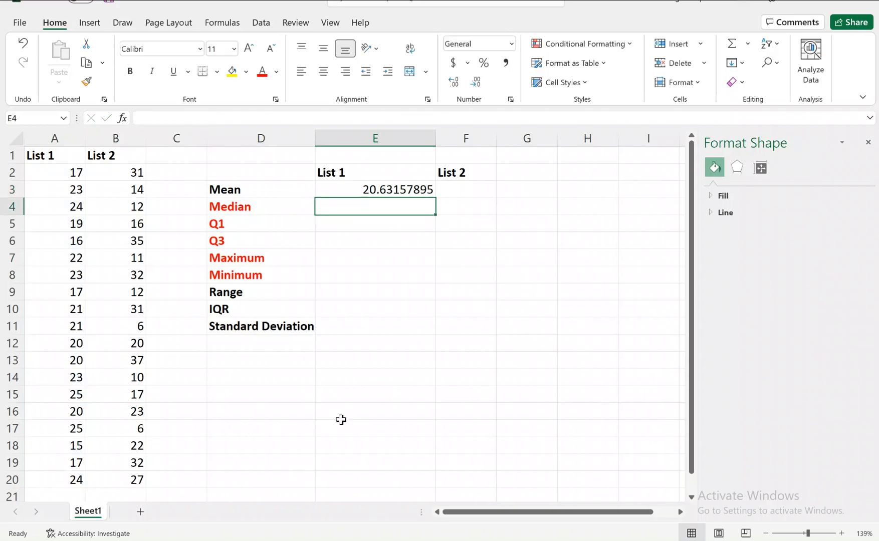
Step: Calculate the mean of List 2 in cell F3 with the AVERAGE function over B2:B20
{"action": "left_click", "coordinate": [453, 195]}
{"action": "type", "text": "="}
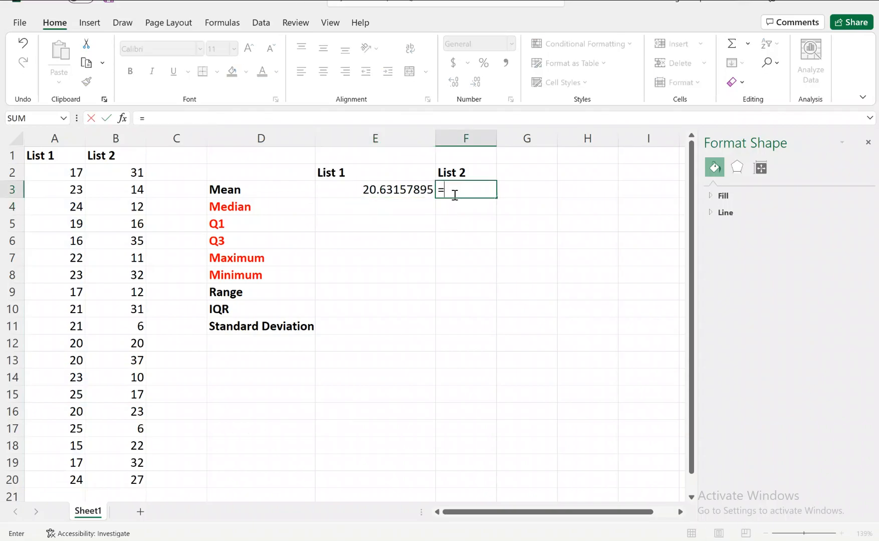
{"action": "type", "text": "ave"}
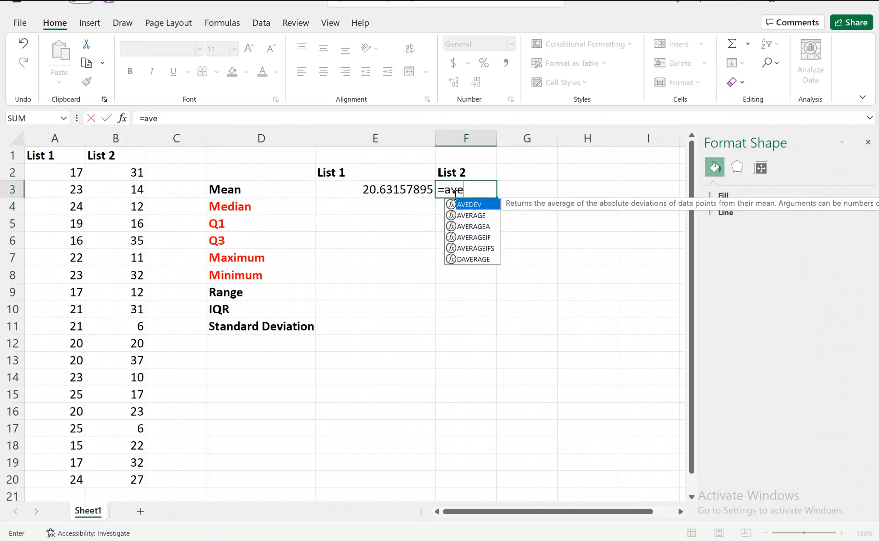
{"action": "double_click", "coordinate": [468, 216]}
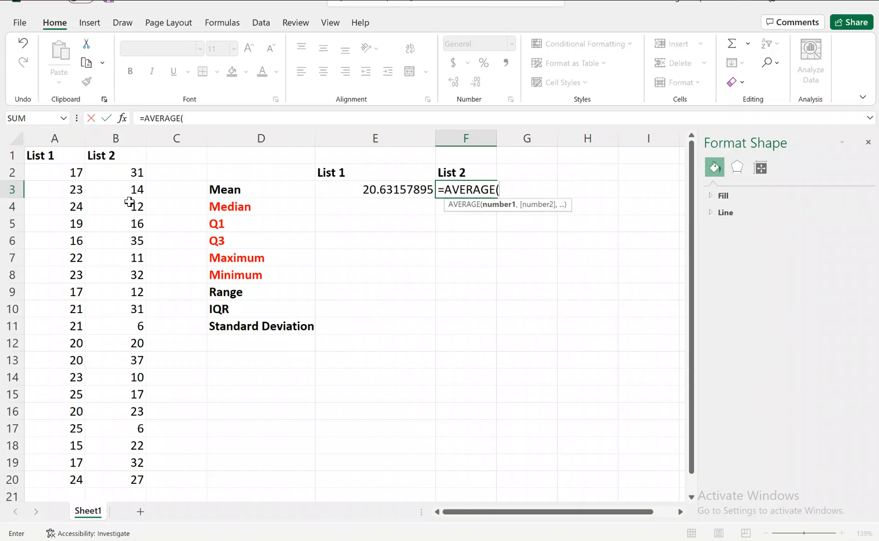
{"action": "left_click_drag", "start_coordinate": [122, 172], "coordinate": [123, 482]}
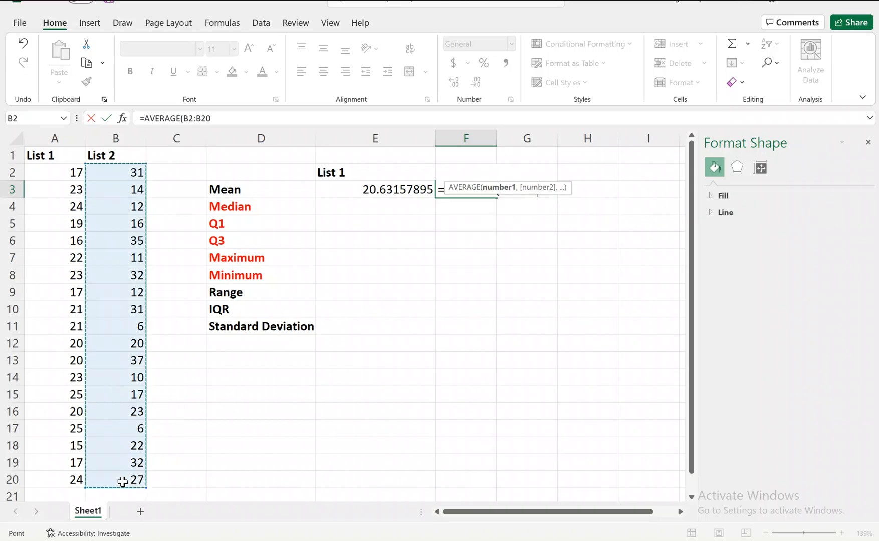
{"action": "key", "text": "Return"}
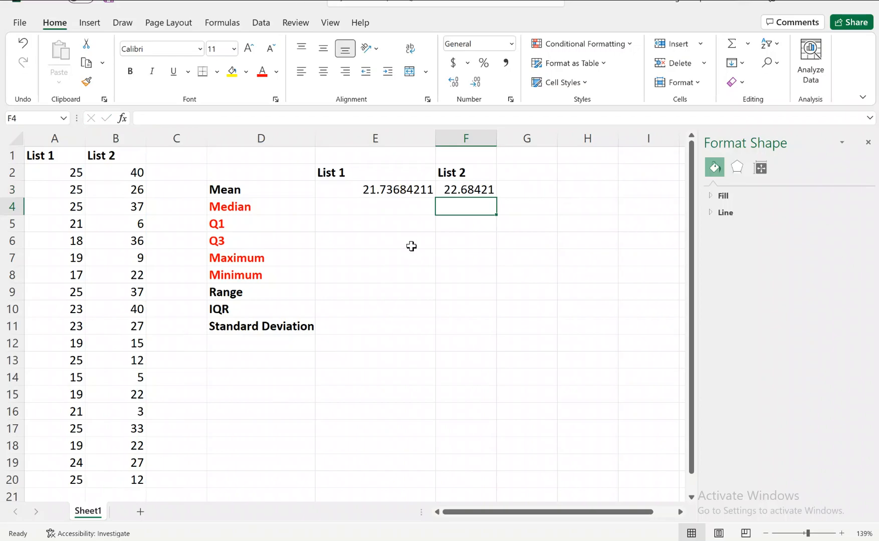
Step: Compare the means of List 1 and List 2 in E3 and F3, and select the empty median cell E4
{"action": "left_click", "coordinate": [466, 193]}
{"action": "left_click", "coordinate": [387, 197]}
{"action": "left_click", "coordinate": [457, 197]}
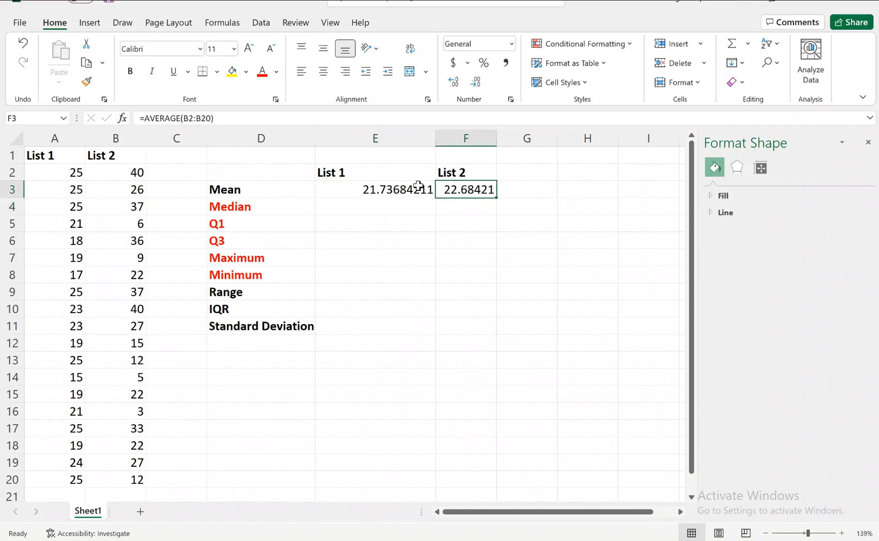
{"action": "left_click", "coordinate": [383, 190]}
{"action": "left_click", "coordinate": [445, 191]}
{"action": "left_click", "coordinate": [409, 188]}
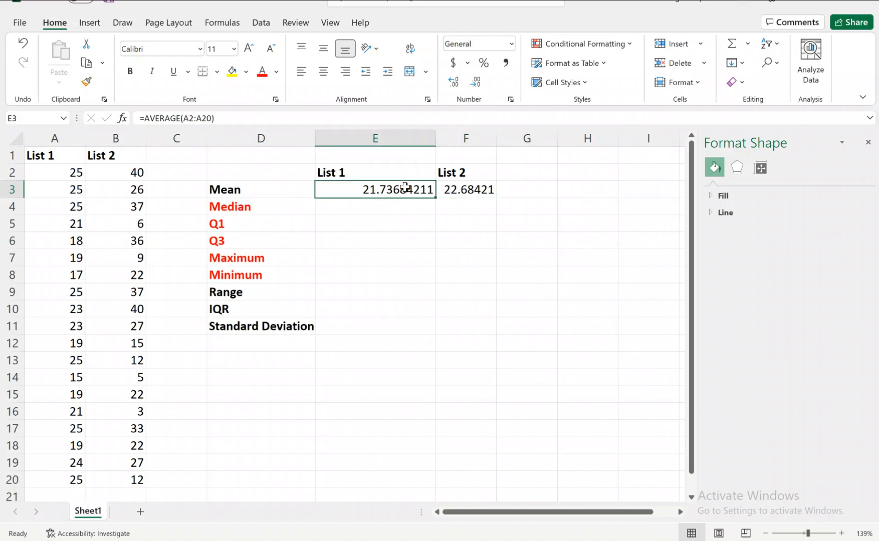
{"action": "left_click", "coordinate": [456, 197]}
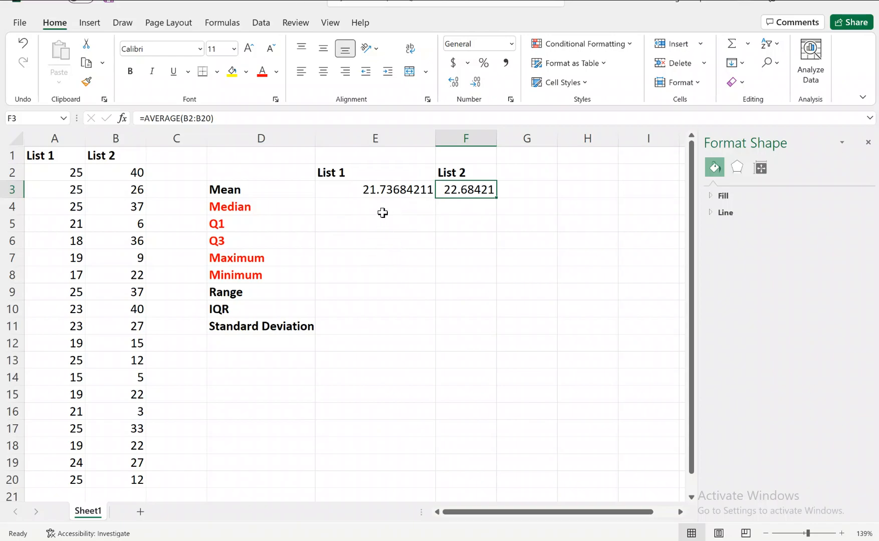
{"action": "left_click", "coordinate": [226, 195]}
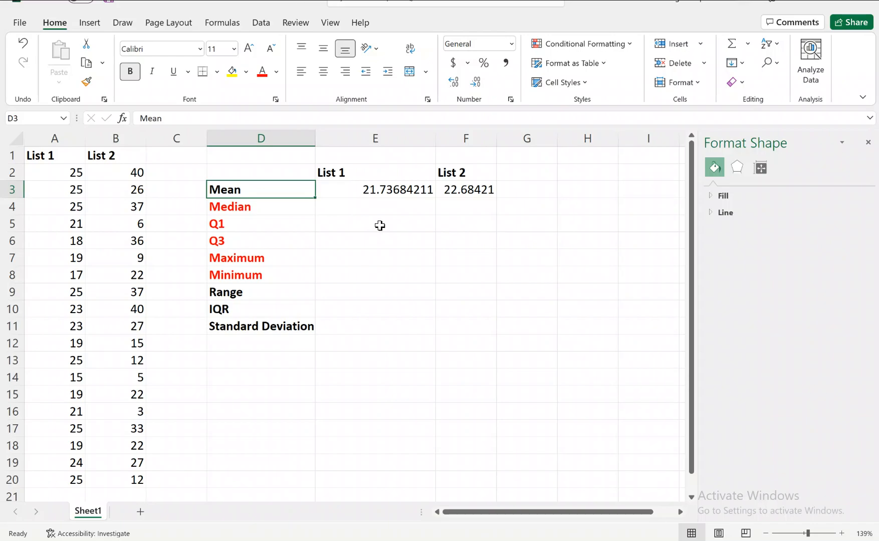
{"action": "left_click", "coordinate": [367, 207]}
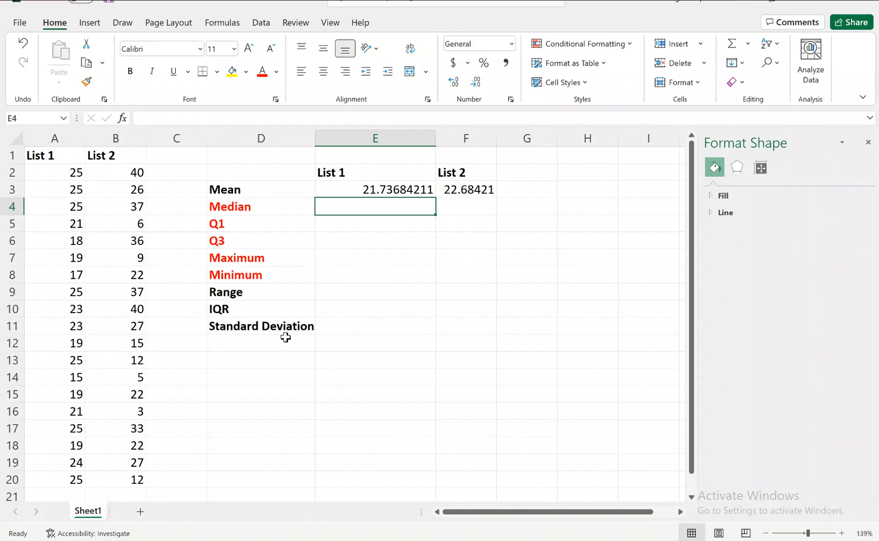
Step: Switch to the OneNote page and handwrite "Median = 9" in purple, with an arrow pointing down to the 9 in the number list
{"action": "mouse_move", "coordinate": [236, 540]}
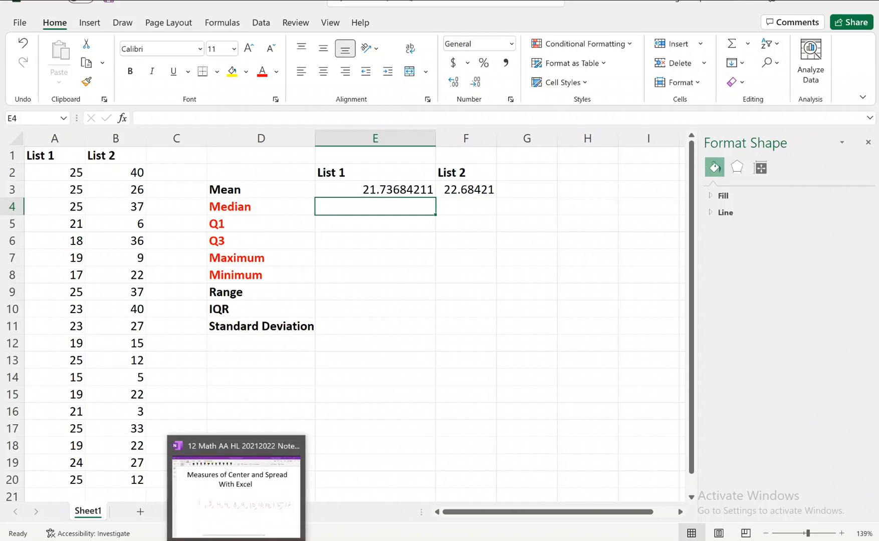
{"action": "left_click", "coordinate": [228, 515]}
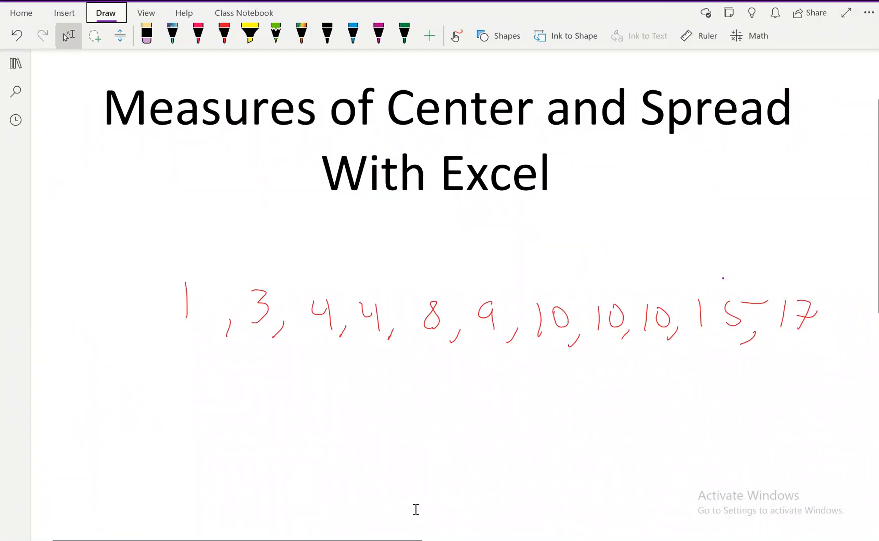
{"action": "left_click", "coordinate": [379, 34]}
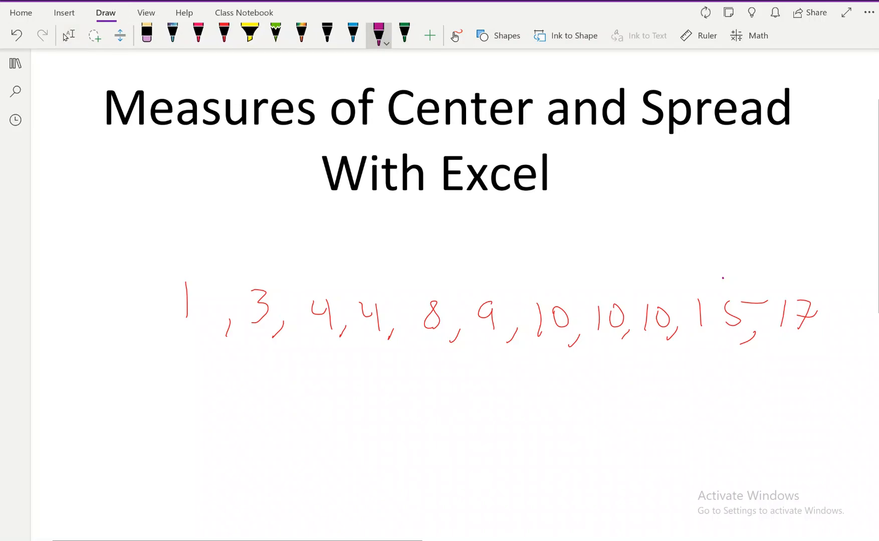
{"action": "mouse_move", "coordinate": [509, 245]}
{"action": "left_mouse_down"}
{"action": "mouse_move", "coordinate": [511, 281]}
{"action": "mouse_move", "coordinate": [521, 269]}
{"action": "left_mouse_up"}
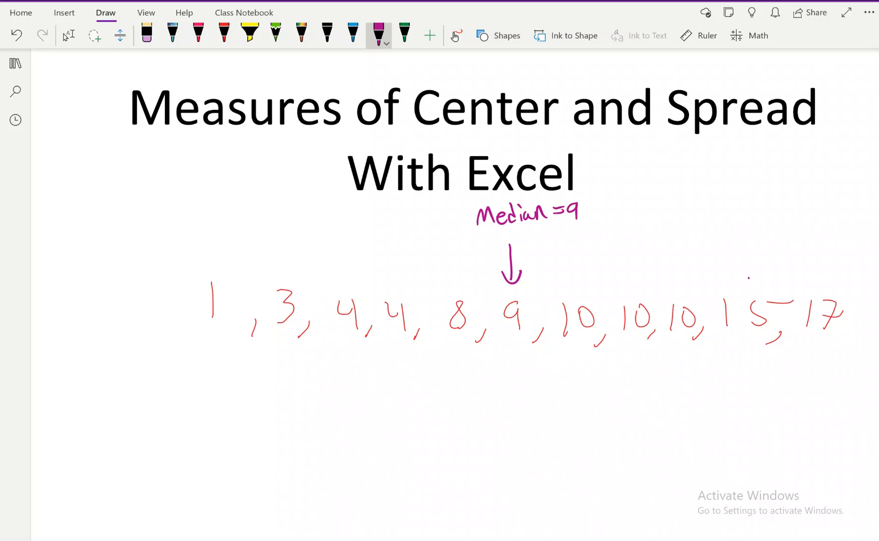
Step: Return to the Book1 workbook in Excel and calculate the median of List 1 in E4 with MEDIAN over its values in rows 2 to 20
{"action": "mouse_move", "coordinate": [461, 540]}
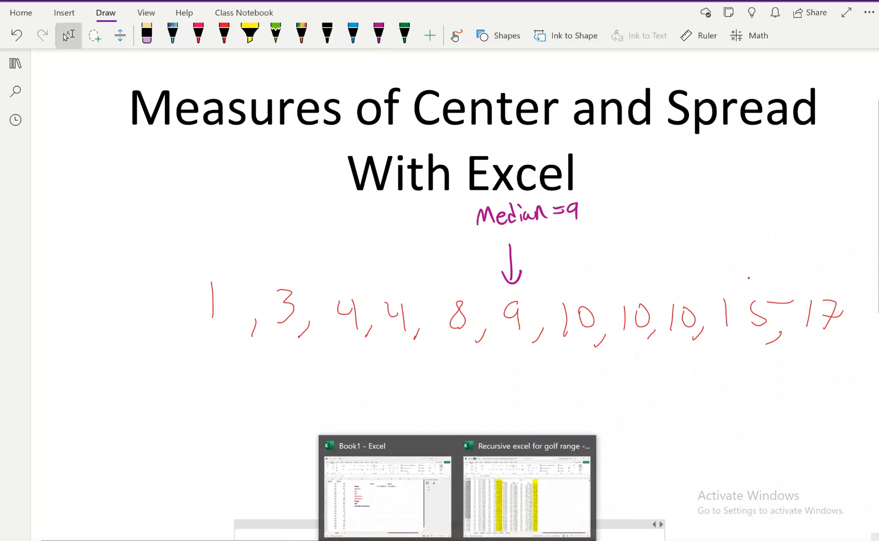
{"action": "left_click", "coordinate": [396, 514]}
{"action": "type", "text": "=medi"}
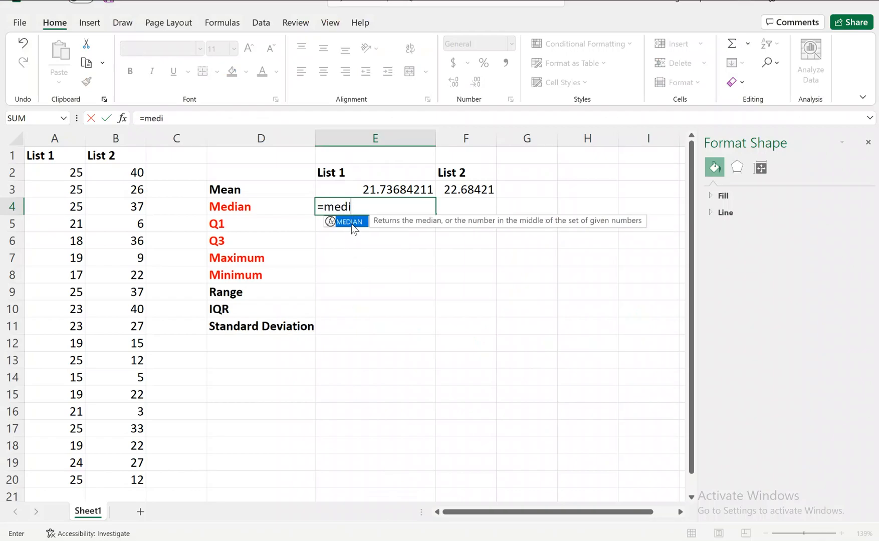
{"action": "double_click", "coordinate": [352, 224]}
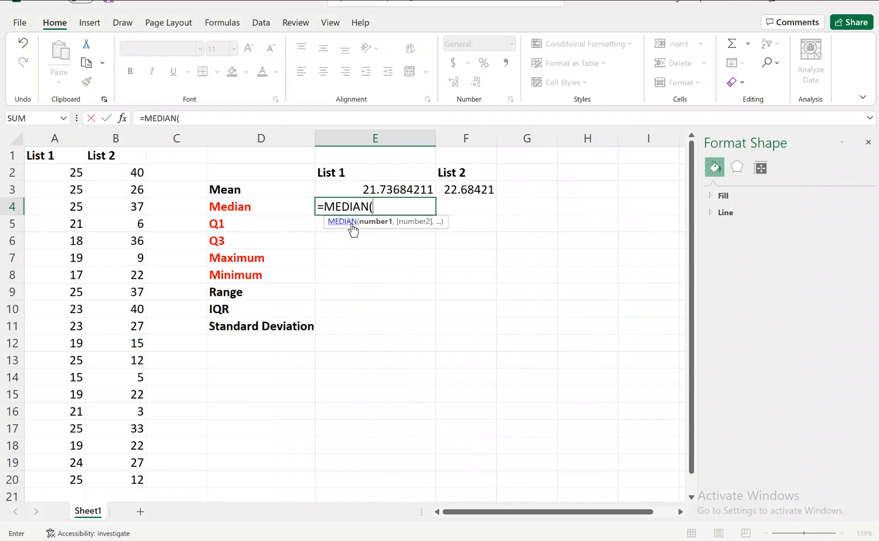
{"action": "left_click", "coordinate": [76, 173]}
{"action": "left_click_drag", "start_coordinate": [66, 258], "coordinate": [61, 474]}
{"action": "key", "text": "Return"}
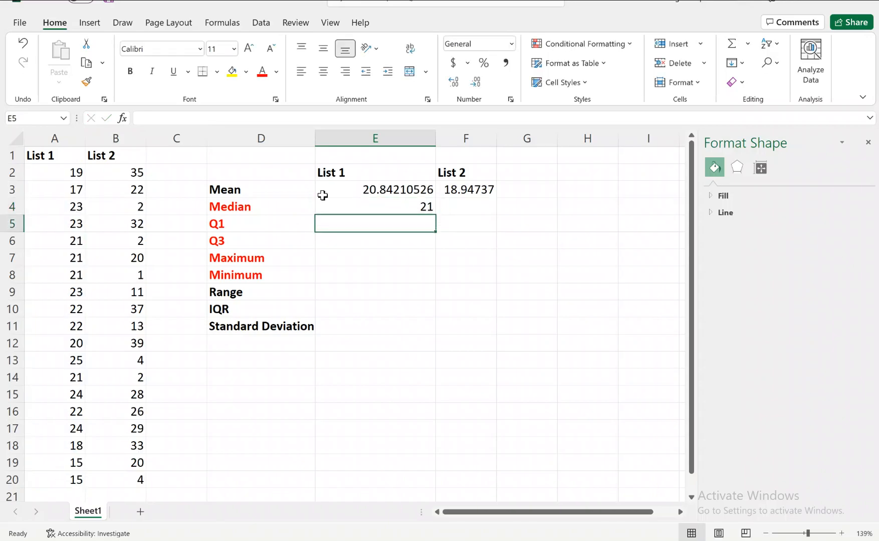
Step: Calculate the median of List 2 in cell F4 with the MEDIAN function over B2:B20
{"action": "left_click", "coordinate": [464, 214]}
{"action": "type", "text": "=me"}
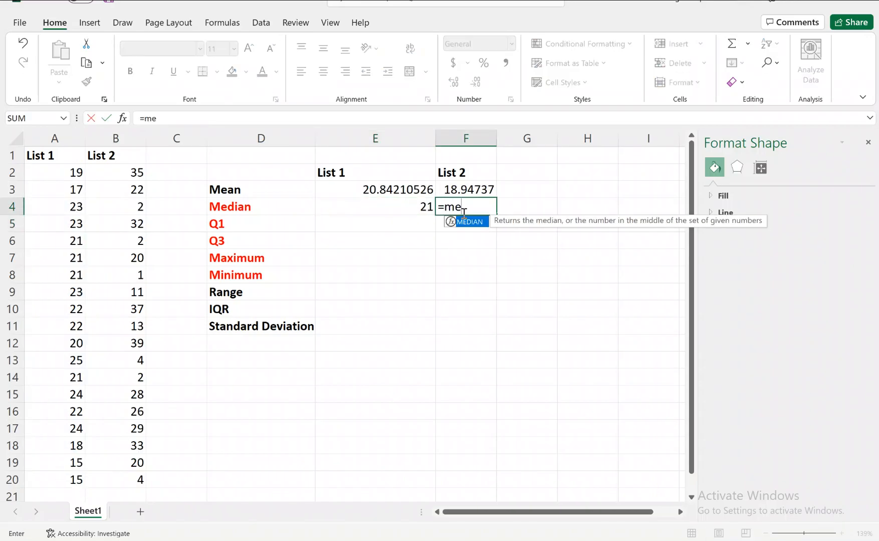
{"action": "double_click", "coordinate": [471, 224]}
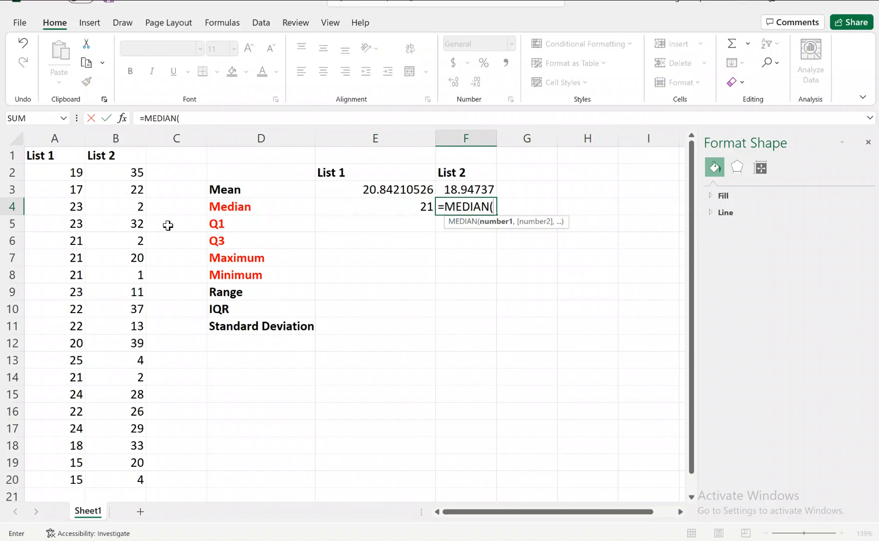
{"action": "left_click_drag", "start_coordinate": [122, 174], "coordinate": [123, 476]}
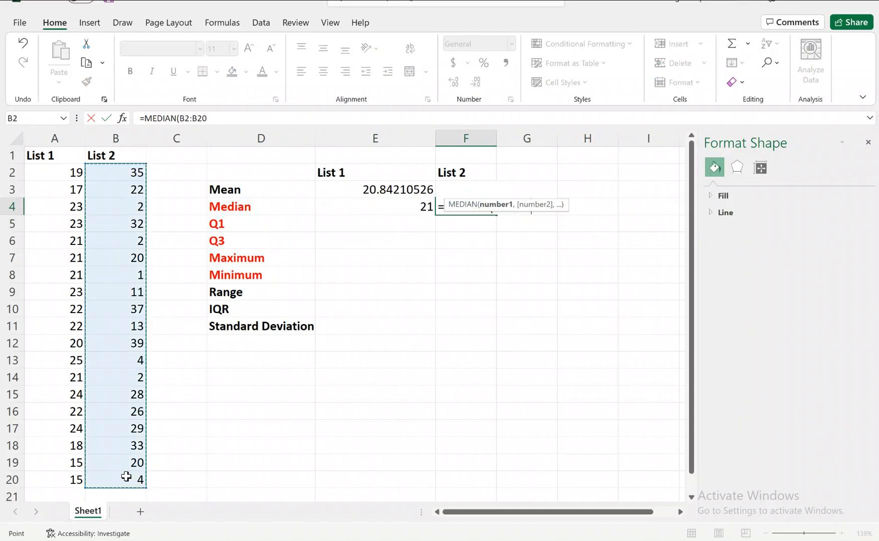
{"action": "key", "text": "Return"}
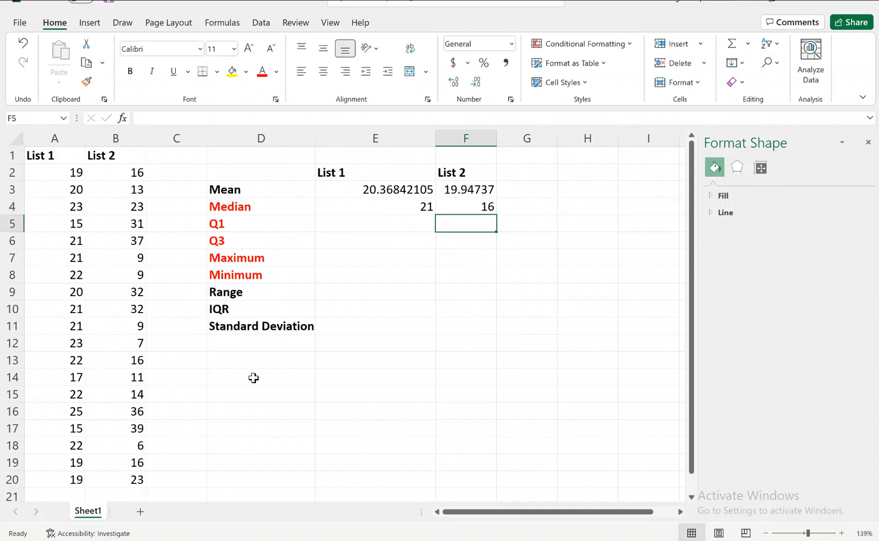
Step: Compare the means and medians of List 1 and List 2 with the source values in A2:B20
{"action": "left_click", "coordinate": [469, 208]}
{"action": "left_click", "coordinate": [388, 191]}
{"action": "left_click", "coordinate": [460, 189]}
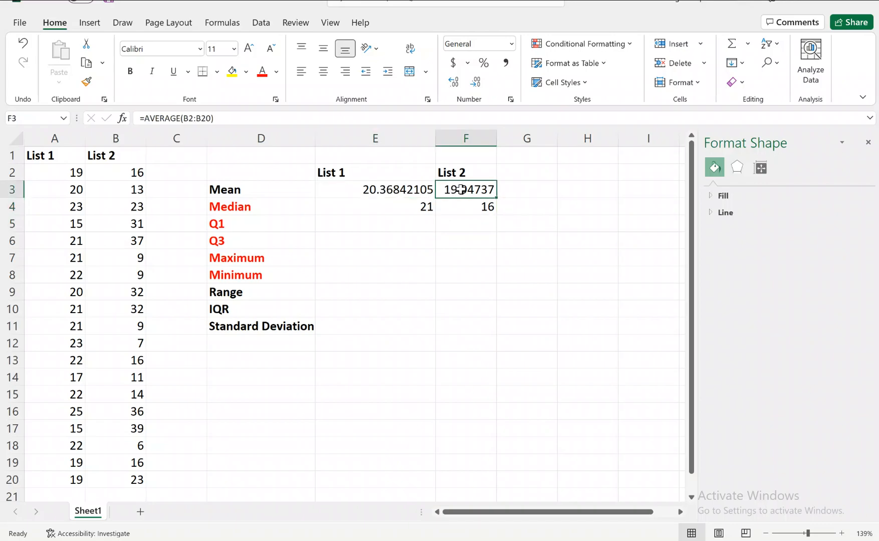
{"action": "left_click_drag", "start_coordinate": [75, 173], "coordinate": [131, 477]}
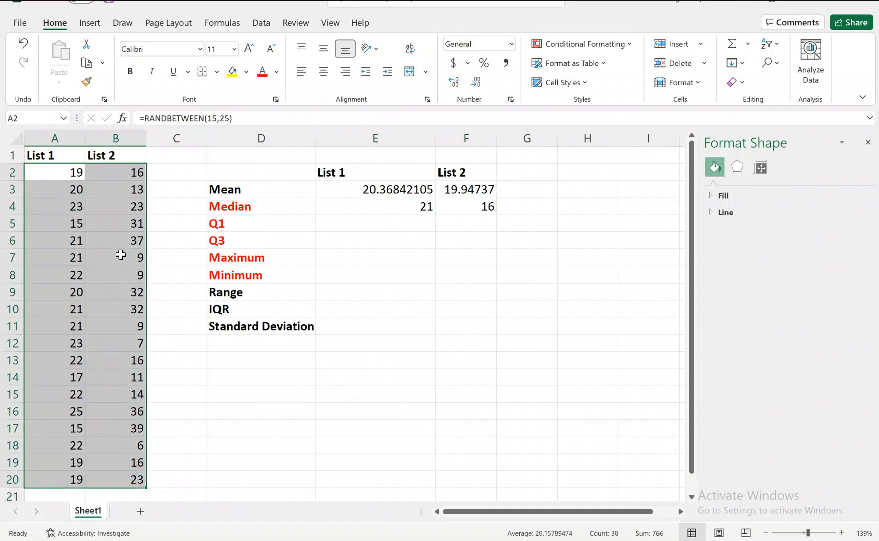
{"action": "left_click", "coordinate": [65, 192]}
{"action": "left_click", "coordinate": [452, 204]}
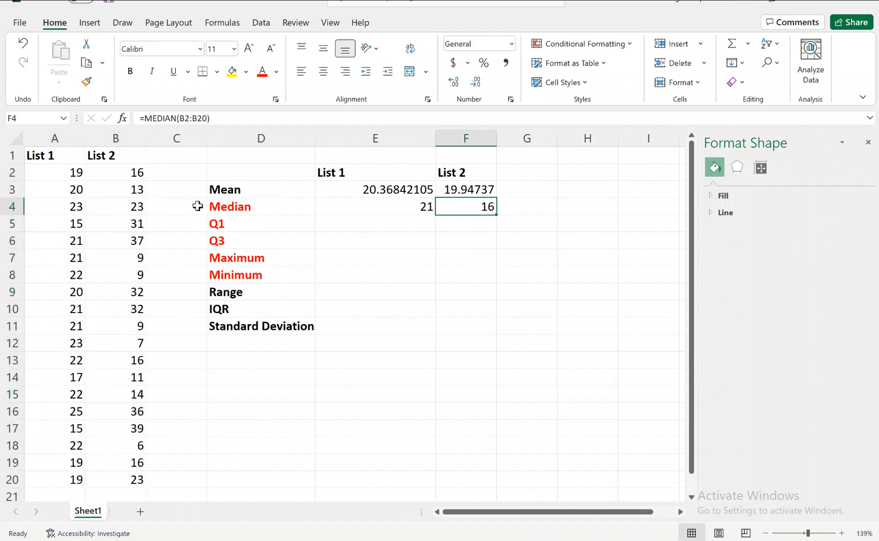
{"action": "left_click", "coordinate": [101, 174]}
{"action": "key", "text": "Down"}
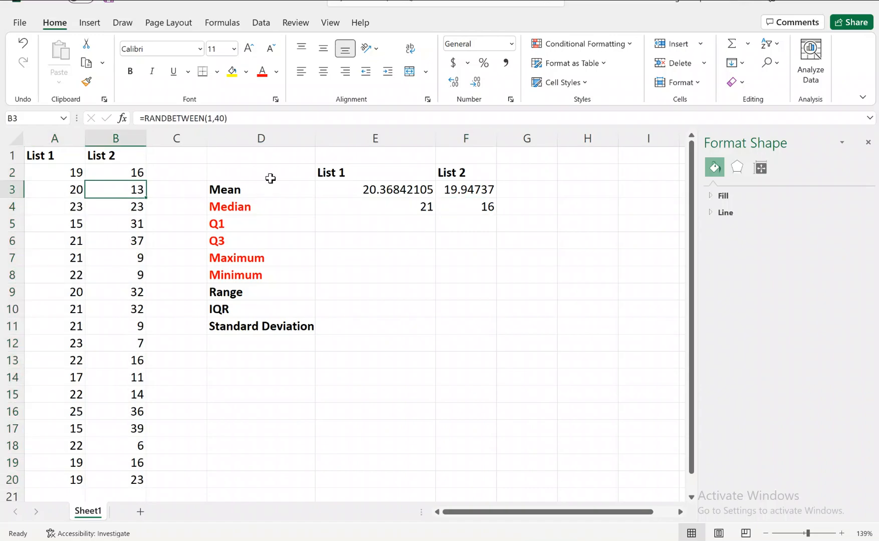
{"action": "left_click", "coordinate": [270, 184]}
{"action": "left_click", "coordinate": [373, 183]}
{"action": "key", "text": "Down"}
{"action": "left_click", "coordinate": [333, 258]}
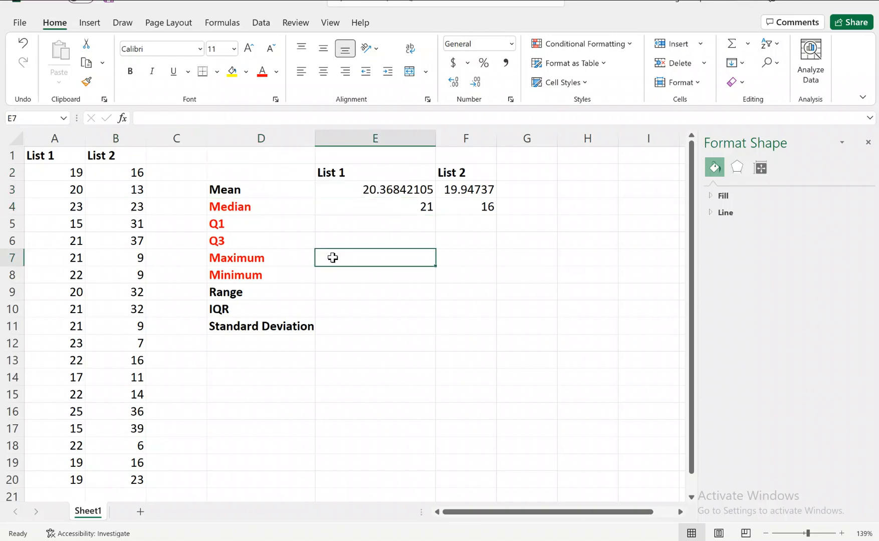
{"action": "type", "text": "="}
{"action": "key", "text": "Return"}
{"action": "left_click", "coordinate": [420, 345]}
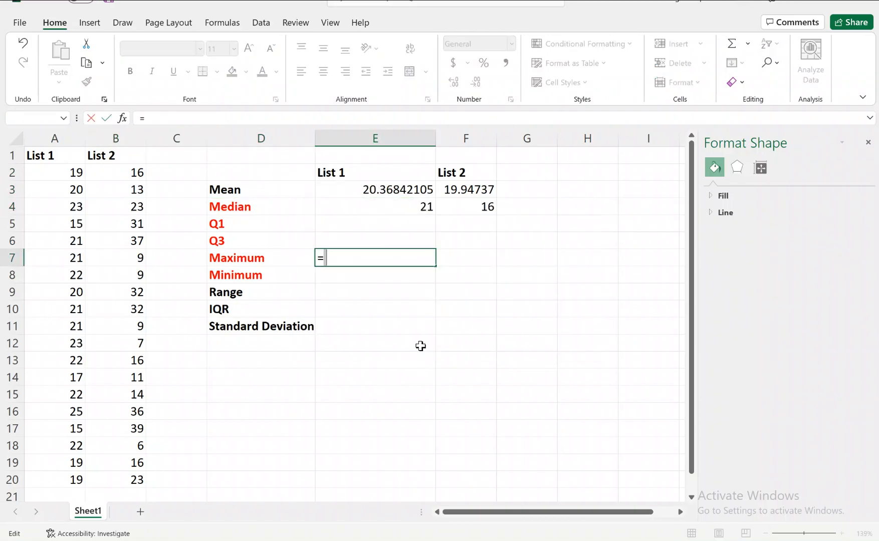
{"action": "key", "text": "BackSpace"}
{"action": "left_click", "coordinate": [514, 257]}
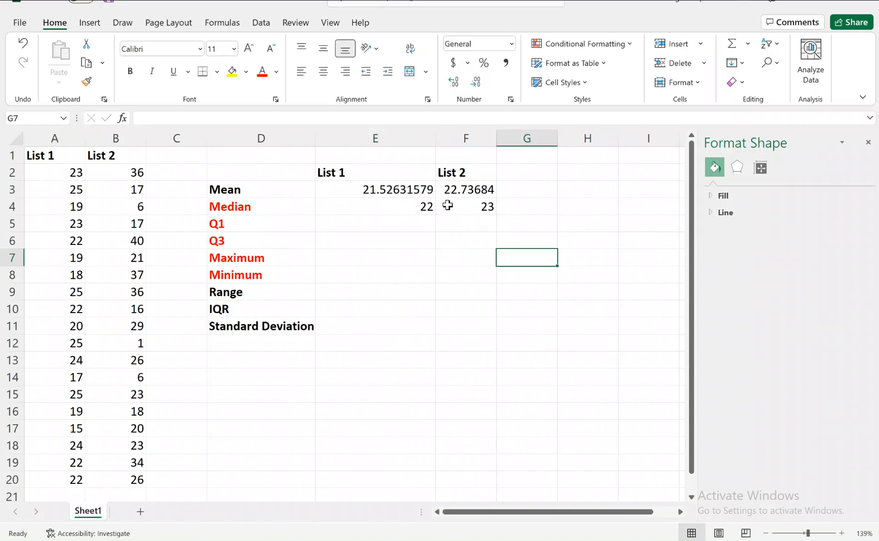
Step: Compare the medians in E4 and F4 with the means above them, and close the Format Shape pane
{"action": "left_click", "coordinate": [493, 209]}
{"action": "left_click", "coordinate": [413, 209]}
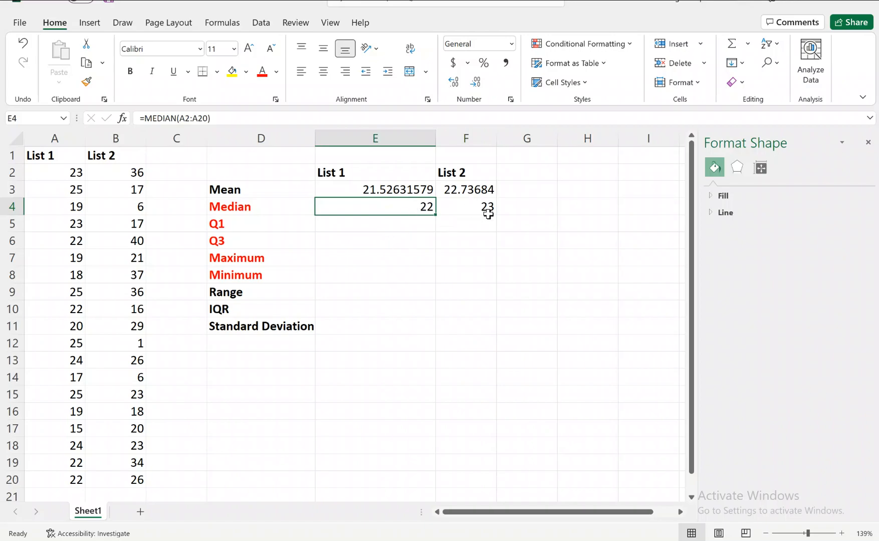
{"action": "left_click", "coordinate": [244, 207]}
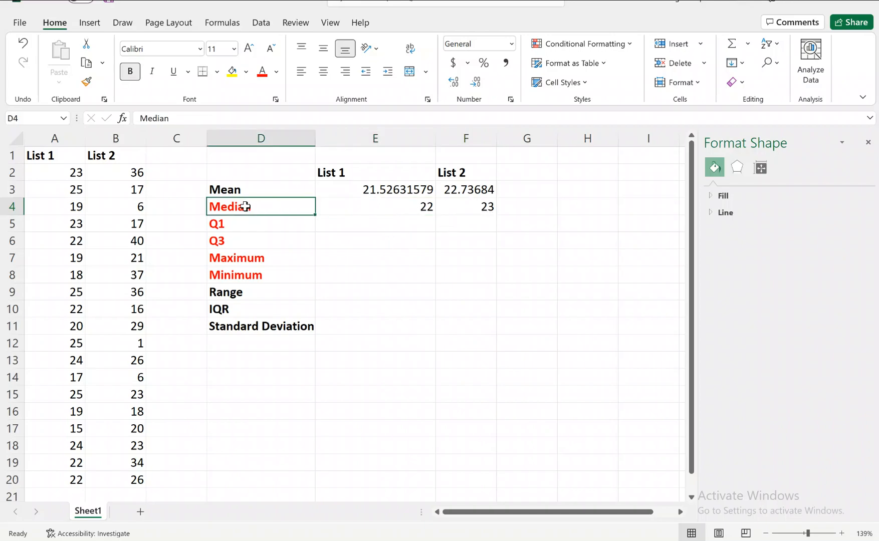
{"action": "left_click", "coordinate": [242, 192]}
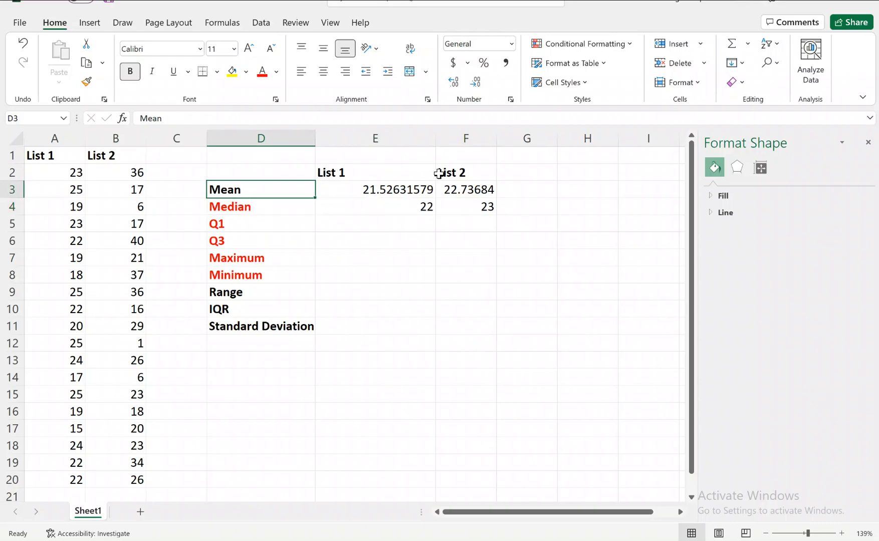
{"action": "left_click", "coordinate": [868, 142]}
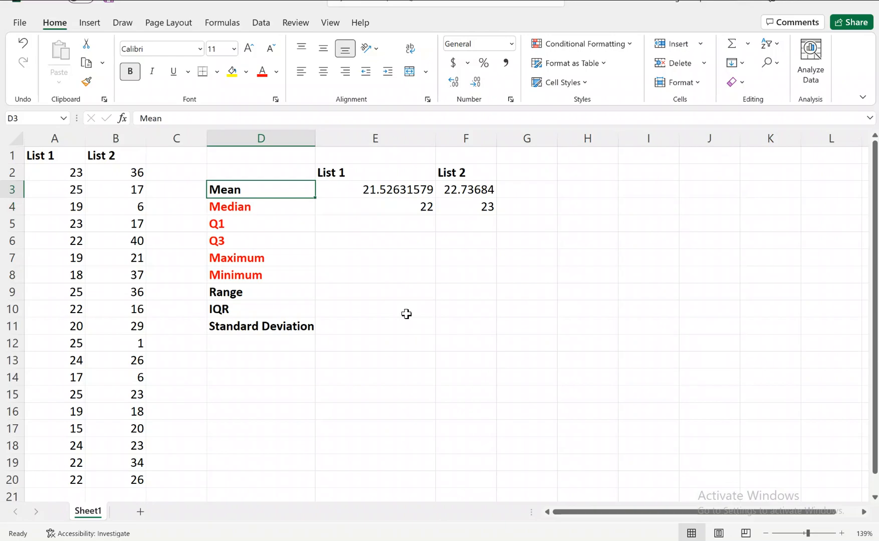
Step: Calculate the maximum of List 1 in cell E7 with the MAX function over A2:A20
{"action": "scroll", "coordinate": [406, 313], "scroll_direction": "up", "scroll_amount": 2}
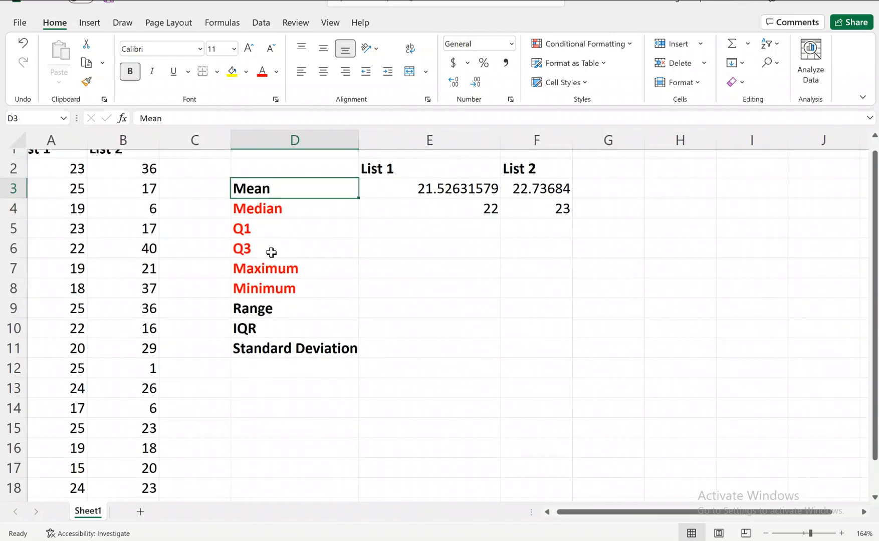
{"action": "left_click", "coordinate": [386, 268]}
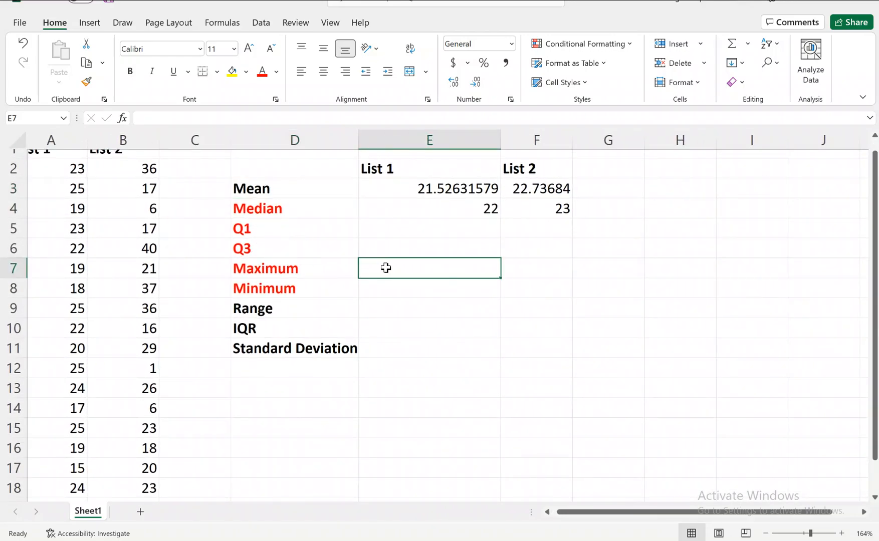
{"action": "type", "text": "="}
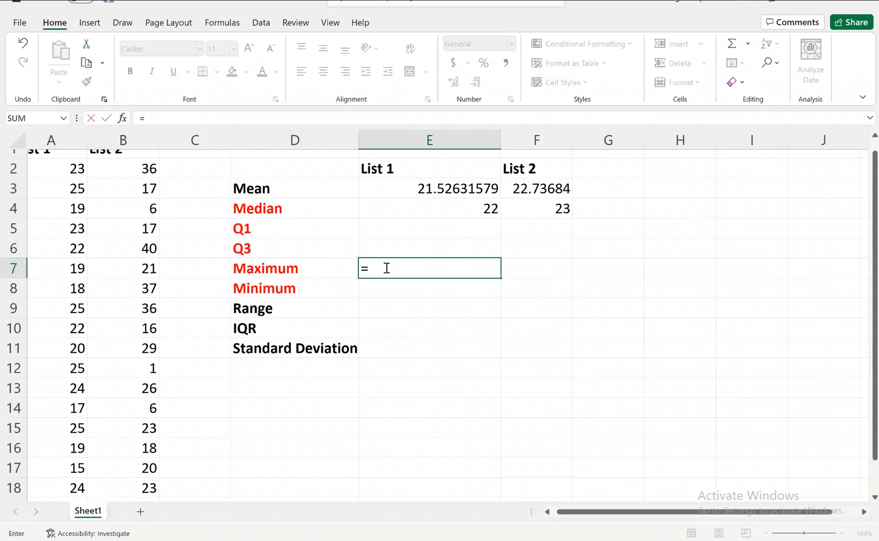
{"action": "type", "text": "ma"}
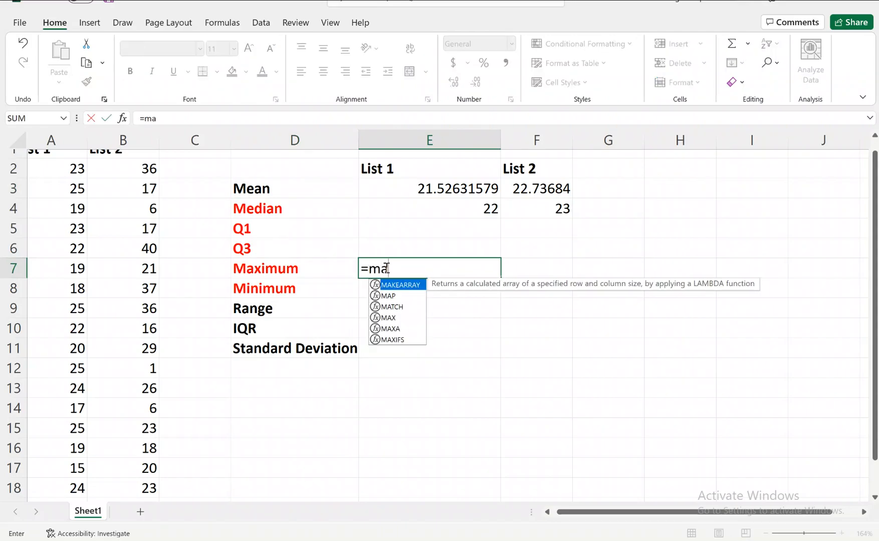
{"action": "type", "text": "x"}
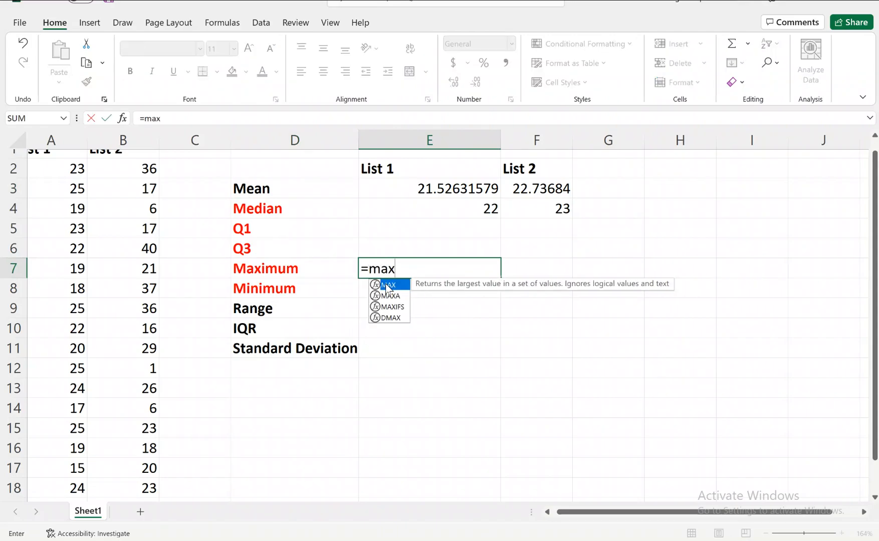
{"action": "double_click", "coordinate": [390, 285]}
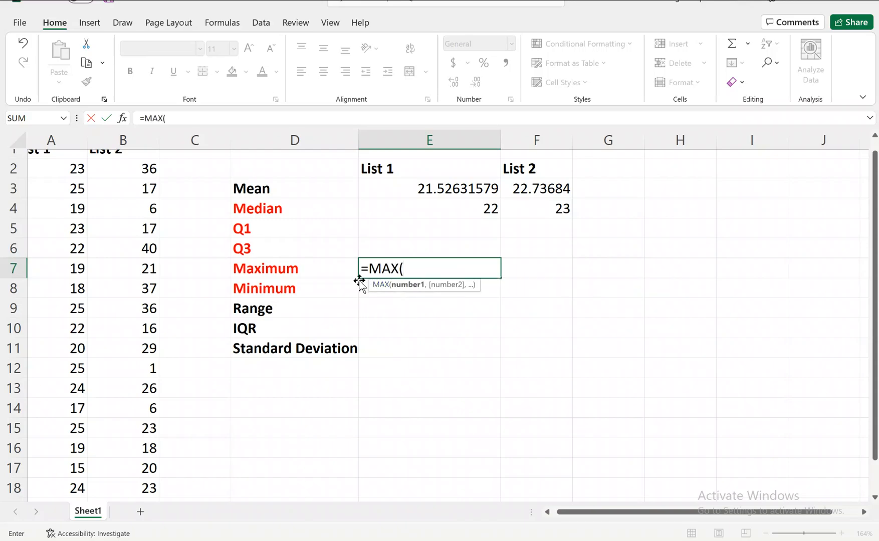
{"action": "left_click_drag", "start_coordinate": [75, 169], "coordinate": [75, 434]}
{"action": "key", "text": "Return"}
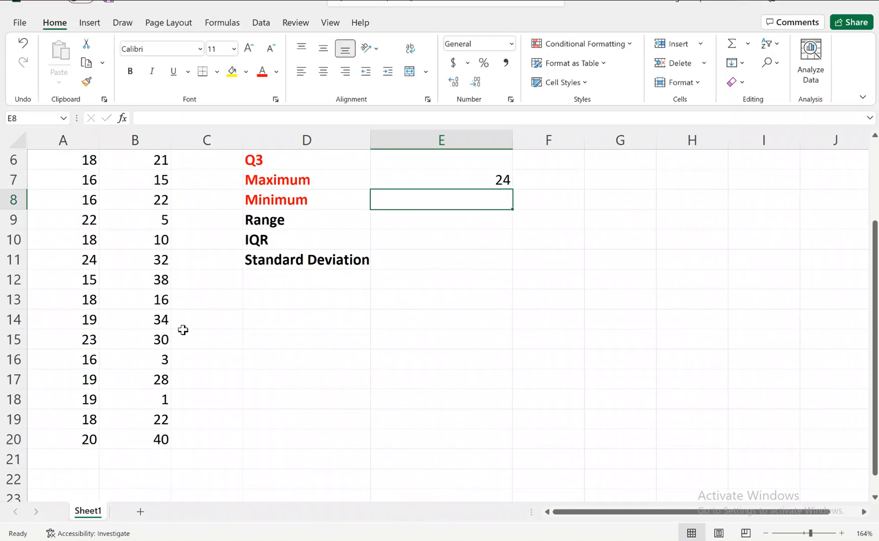
Step: Calculate the maximum of List 2 in cell F7 with the MAX function over B2:B20
{"action": "scroll", "coordinate": [183, 330], "scroll_direction": "down", "scroll_amount": 2}
{"action": "scroll", "coordinate": [249, 193], "scroll_direction": "up", "scroll_amount": 1}
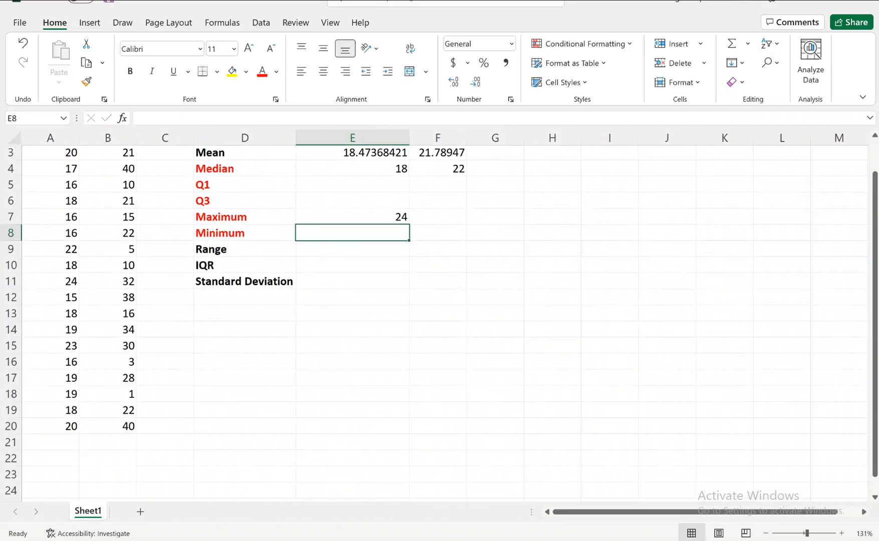
{"action": "left_click", "coordinate": [369, 217]}
{"action": "left_click", "coordinate": [429, 218]}
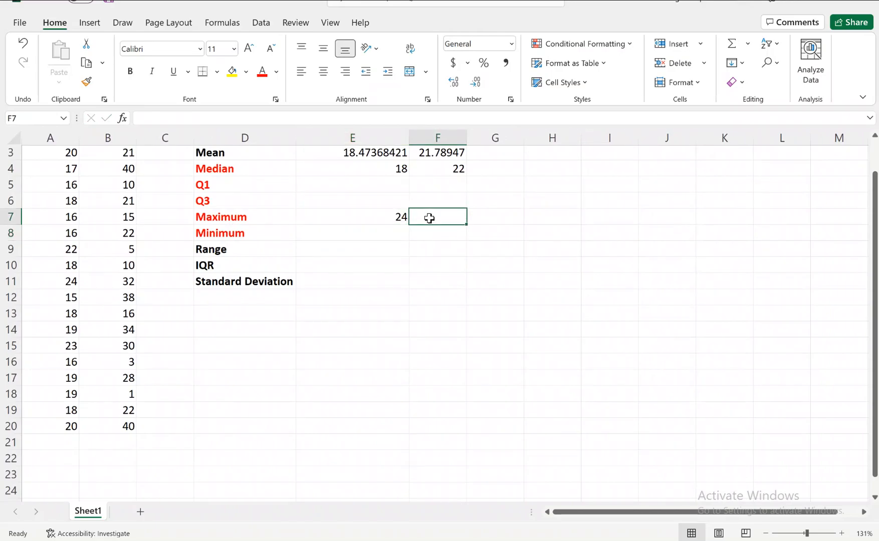
{"action": "type", "text": "=max"}
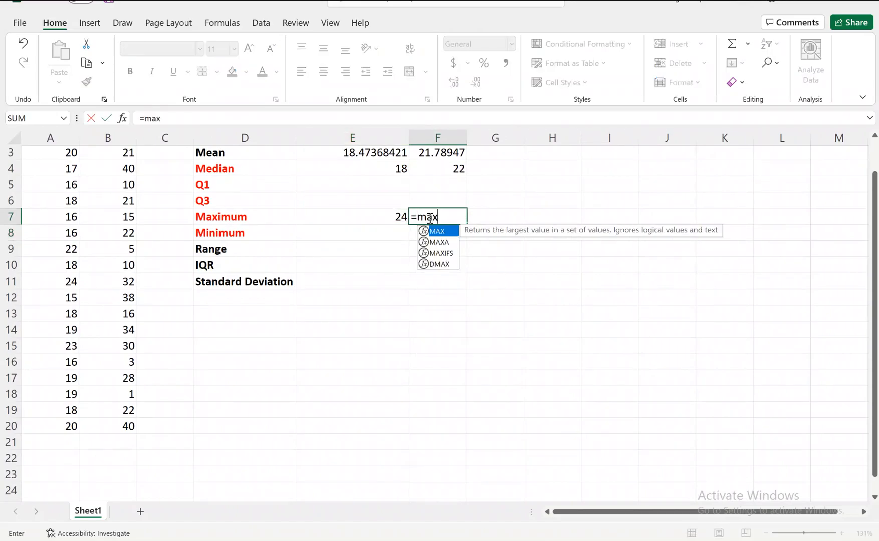
{"action": "double_click", "coordinate": [439, 232]}
{"action": "scroll", "coordinate": [175, 206], "scroll_direction": "up", "scroll_amount": 1}
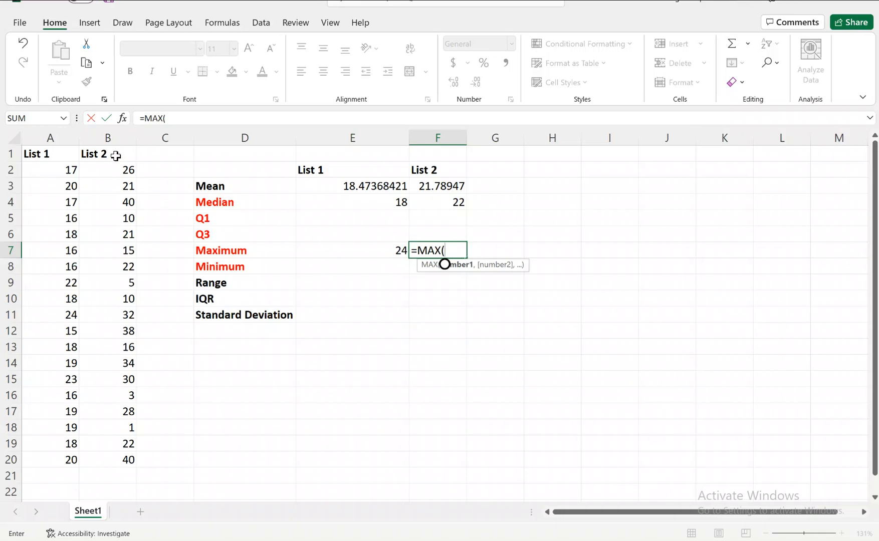
{"action": "left_click_drag", "start_coordinate": [115, 173], "coordinate": [120, 463]}
{"action": "key", "text": "Return"}
Step: Calculate the minimum of List 1 in cell E8 with the MIN function over A2:A20
{"action": "left_click", "coordinate": [370, 264]}
{"action": "type", "text": "="}
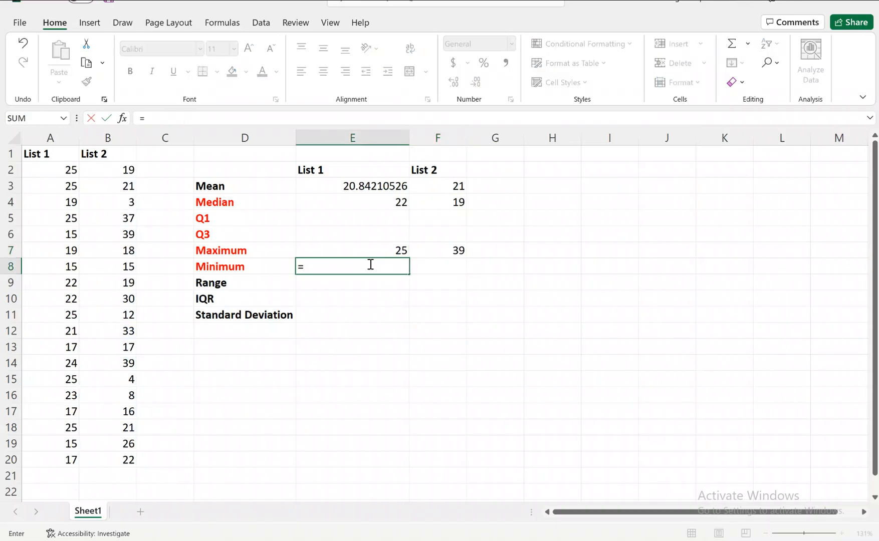
{"action": "type", "text": "min"}
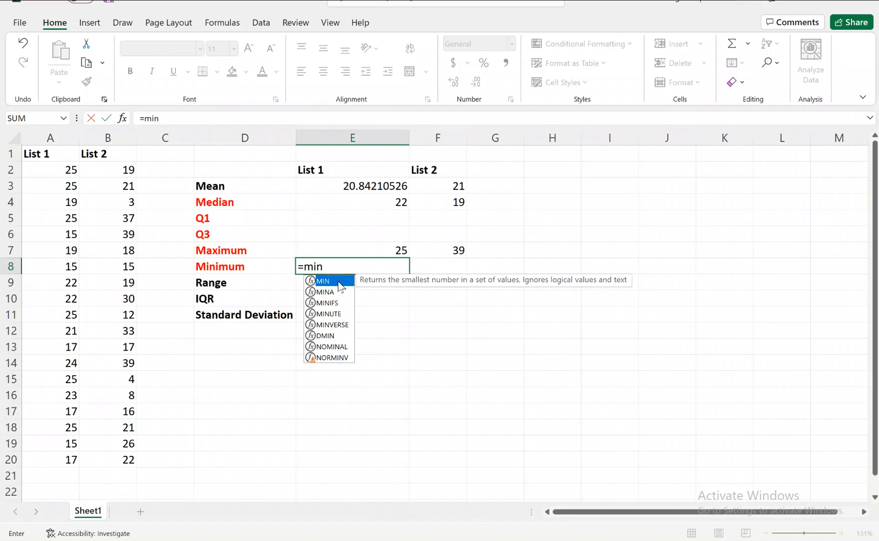
{"action": "double_click", "coordinate": [338, 281]}
{"action": "left_click_drag", "start_coordinate": [53, 172], "coordinate": [51, 458]}
{"action": "key", "text": "Return"}
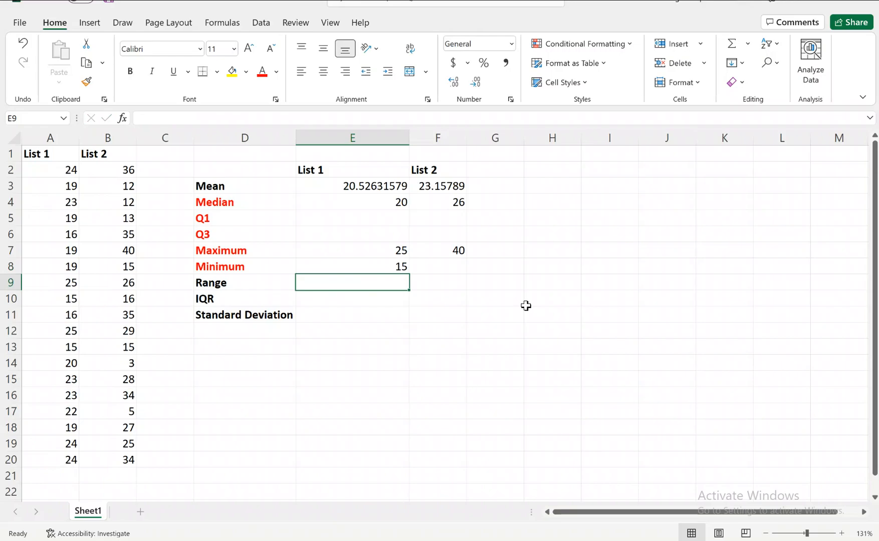
{"action": "left_click", "coordinate": [453, 261]}
{"action": "type", "text": "=max"}
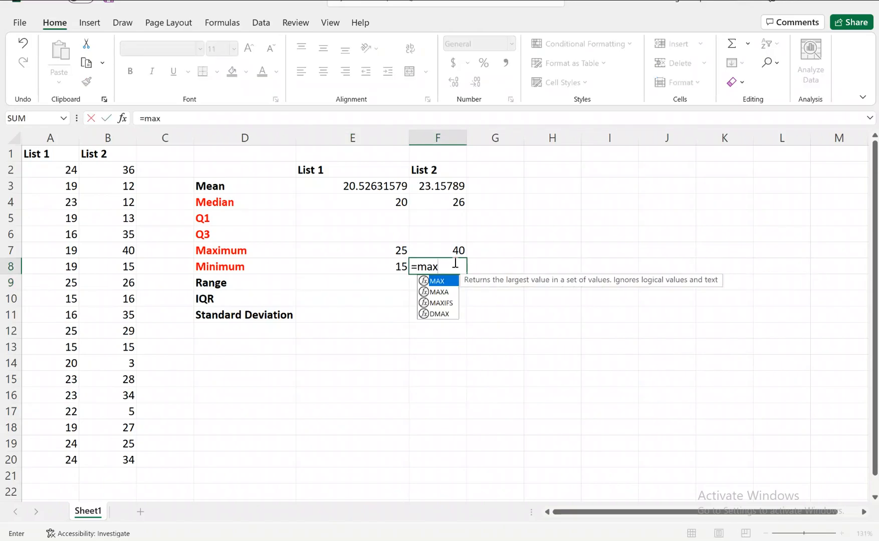
{"action": "double_click", "coordinate": [444, 282]}
{"action": "key", "text": "BackSpace"}
{"action": "key", "text": "BackSpace"}
{"action": "key", "text": "BackSpace"}
{"action": "key", "text": "BackSpace"}
{"action": "key", "text": "BackSpace"}
Step: Calculate the minimum of List 2 in cell F8 with the MIN function over B2:B20
{"action": "type", "text": "=min"}
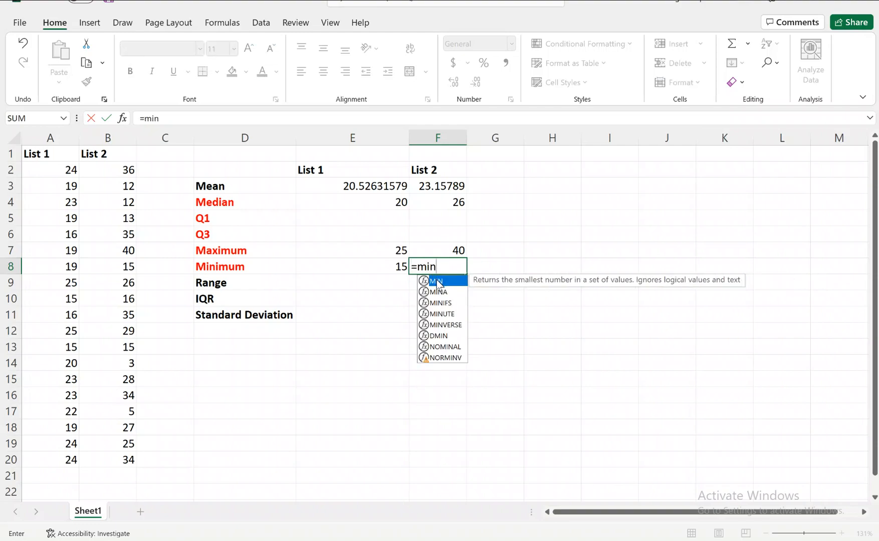
{"action": "double_click", "coordinate": [439, 281]}
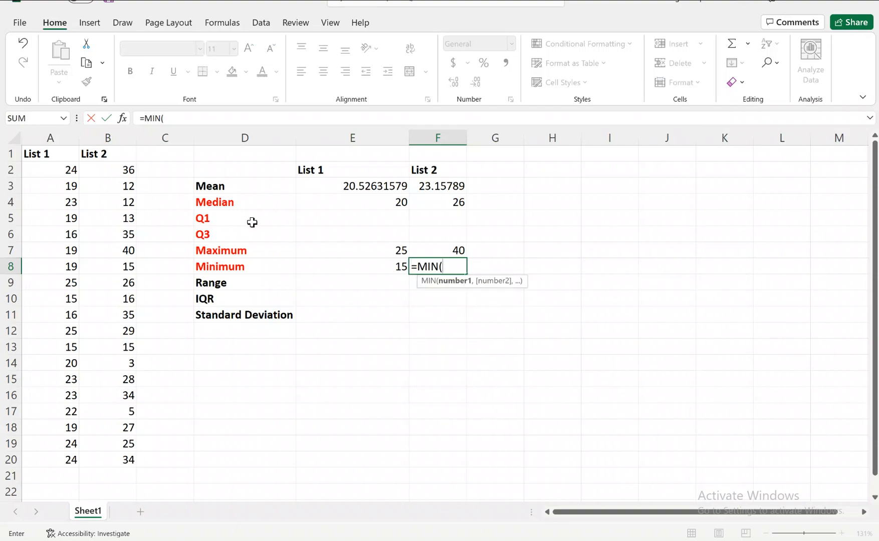
{"action": "left_click_drag", "start_coordinate": [120, 169], "coordinate": [122, 463]}
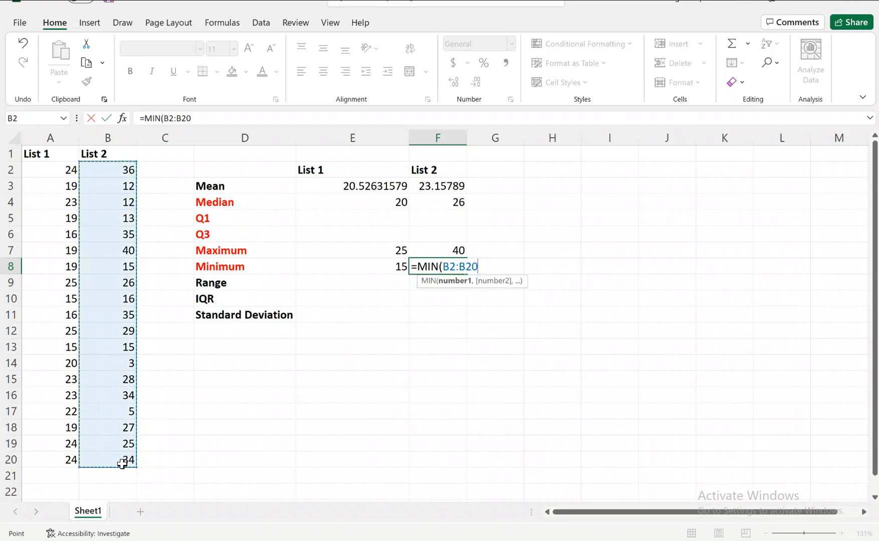
{"action": "key", "text": "Return"}
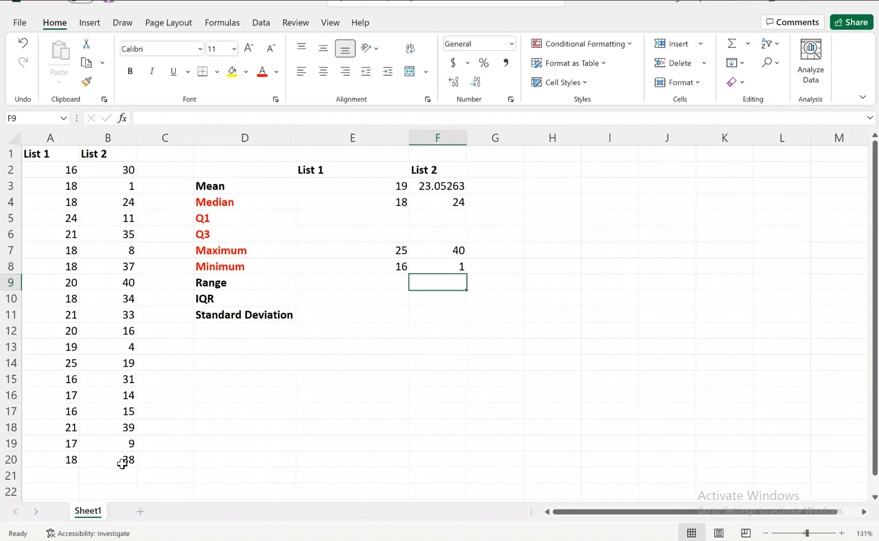
Step: Calculate the range of List 1 in cell E9 as maximum minus minimum with the formula =E7-E8
{"action": "left_click", "coordinate": [449, 252]}
{"action": "left_click", "coordinate": [452, 269]}
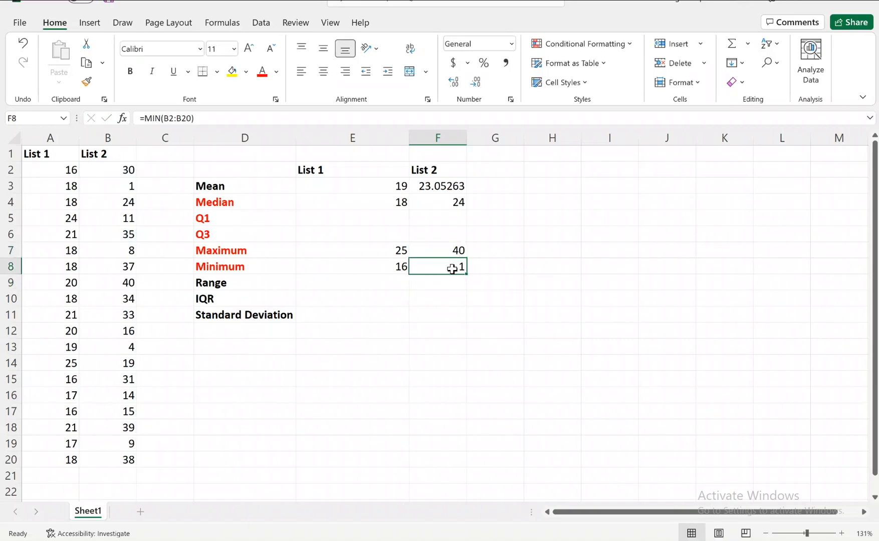
{"action": "left_click", "coordinate": [379, 252]}
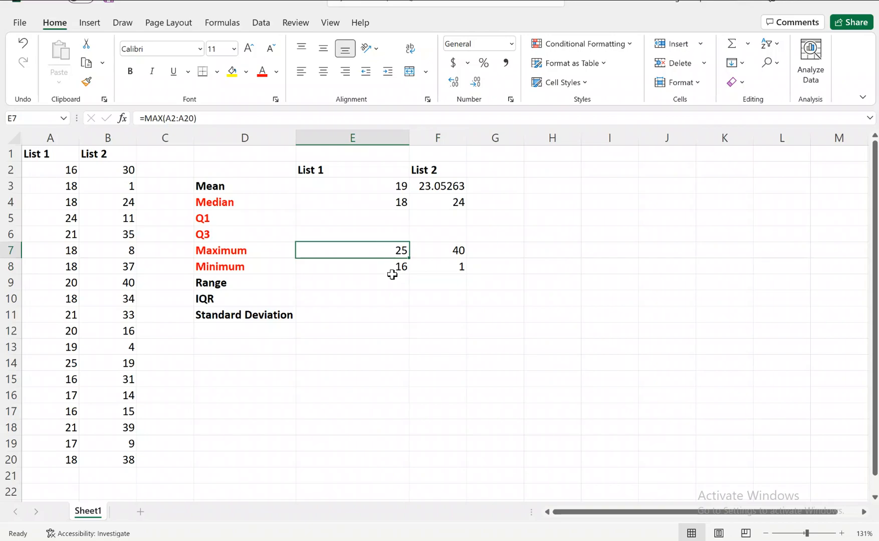
{"action": "left_click", "coordinate": [377, 279]}
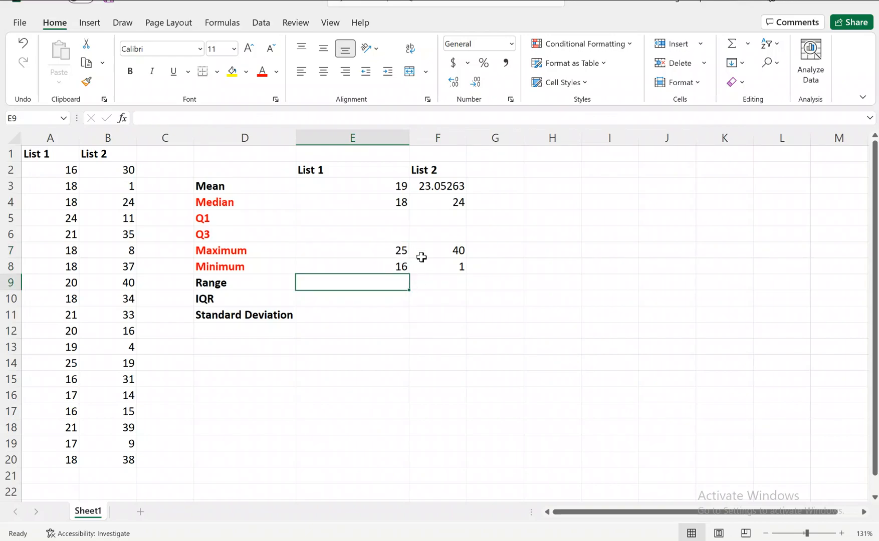
{"action": "type", "text": "="}
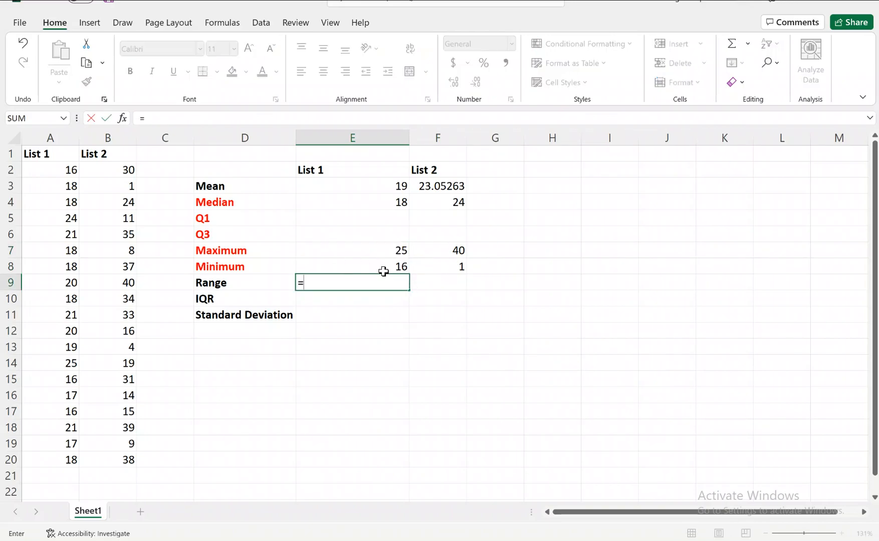
{"action": "left_click", "coordinate": [386, 252]}
{"action": "type", "text": "-"}
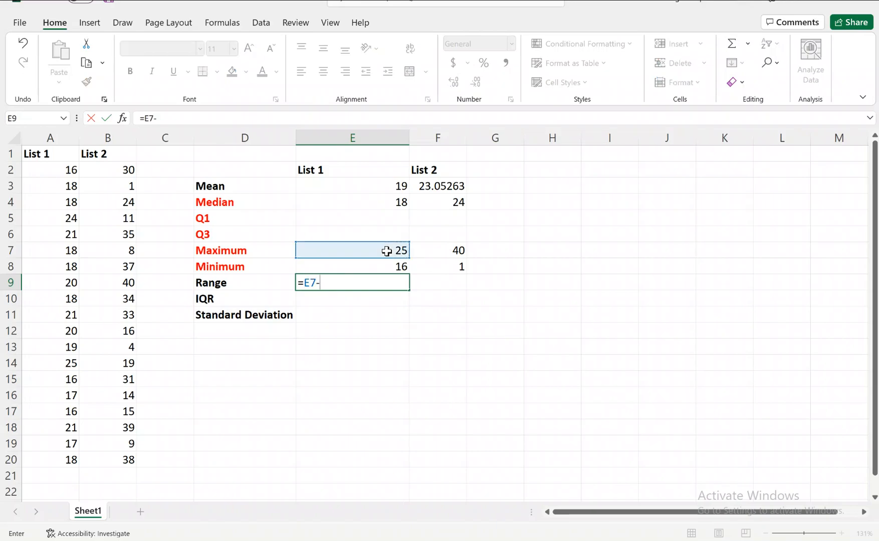
{"action": "left_click", "coordinate": [386, 266]}
{"action": "key", "text": "Return"}
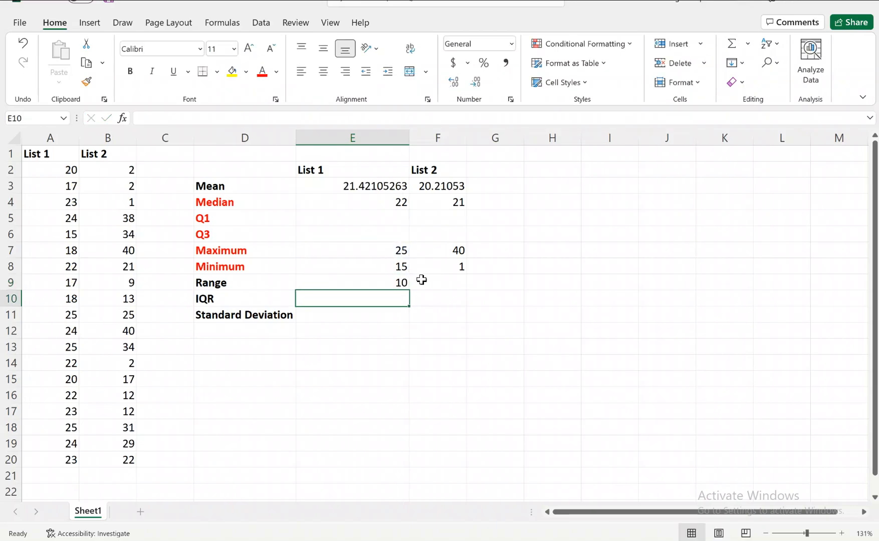
Step: Calculate the range of List 2 in cell F9 as maximum minus minimum with the formula =F7-F8
{"action": "left_click", "coordinate": [425, 281]}
{"action": "type", "text": "="}
{"action": "left_click", "coordinate": [441, 250]}
{"action": "type", "text": "-"}
{"action": "left_click", "coordinate": [448, 267]}
{"action": "key", "text": "Return"}
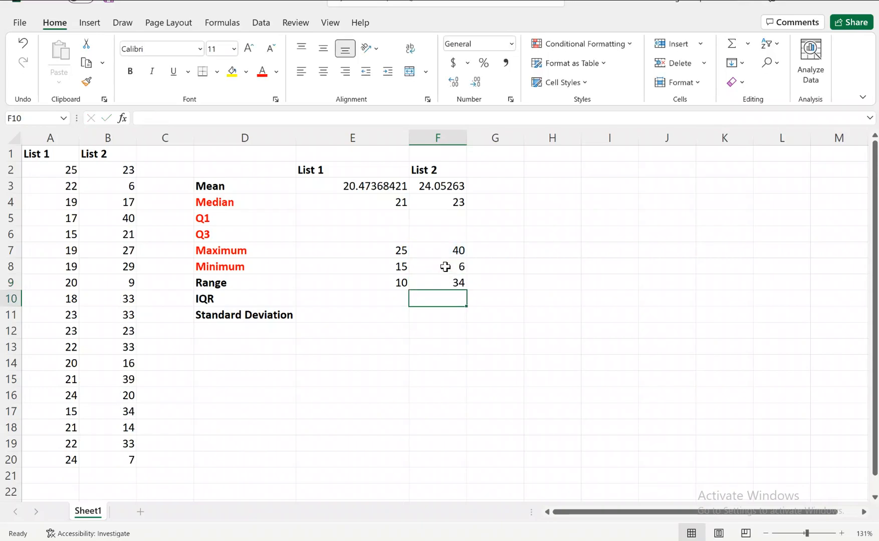
{"action": "left_click", "coordinate": [403, 285]}
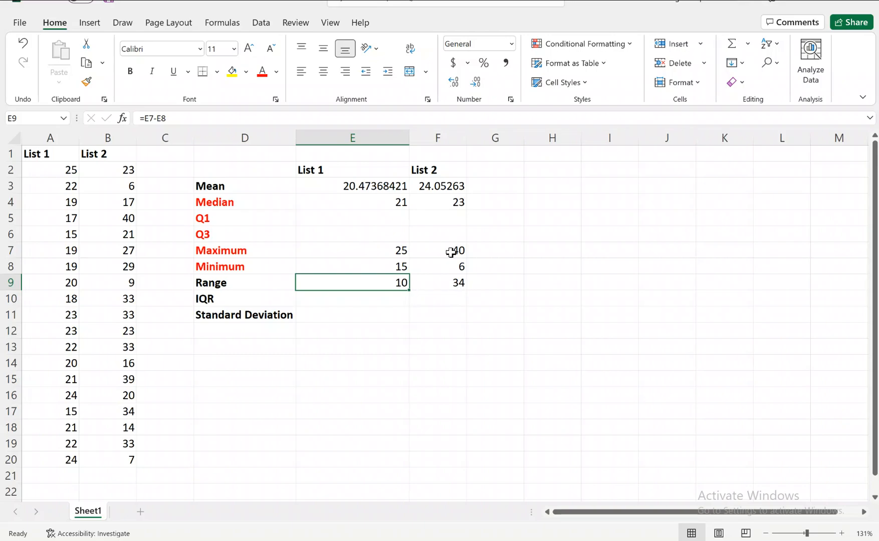
{"action": "left_click", "coordinate": [450, 283]}
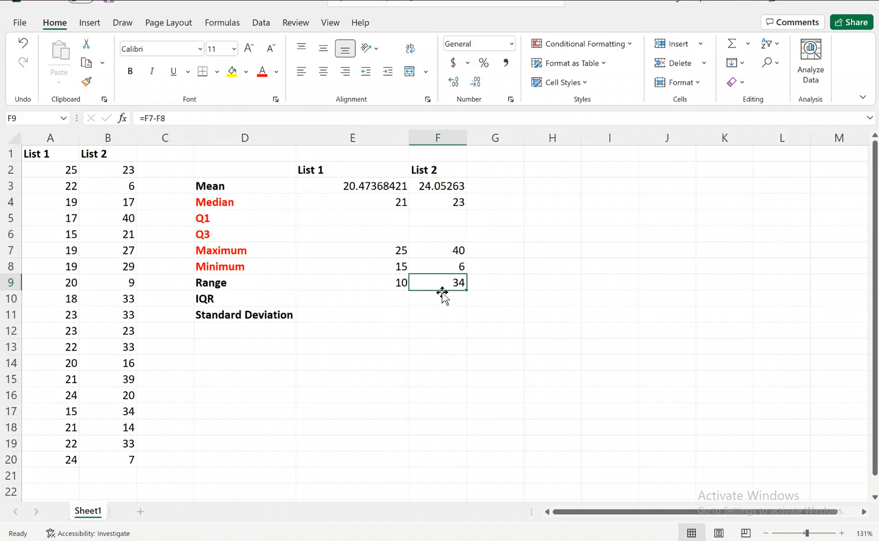
{"action": "left_click", "coordinate": [399, 284]}
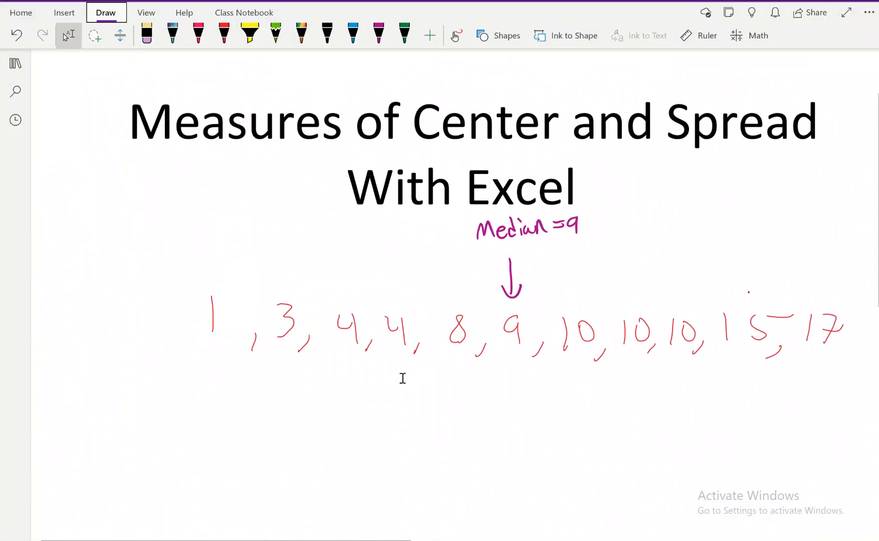
Step: In the OneNote page, draw a purple line through the median 9 and label the two sides "first 1/2" and "second 1/2"
{"action": "left_click", "coordinate": [379, 34]}
{"action": "left_click_drag", "start_coordinate": [511, 299], "coordinate": [512, 372]}
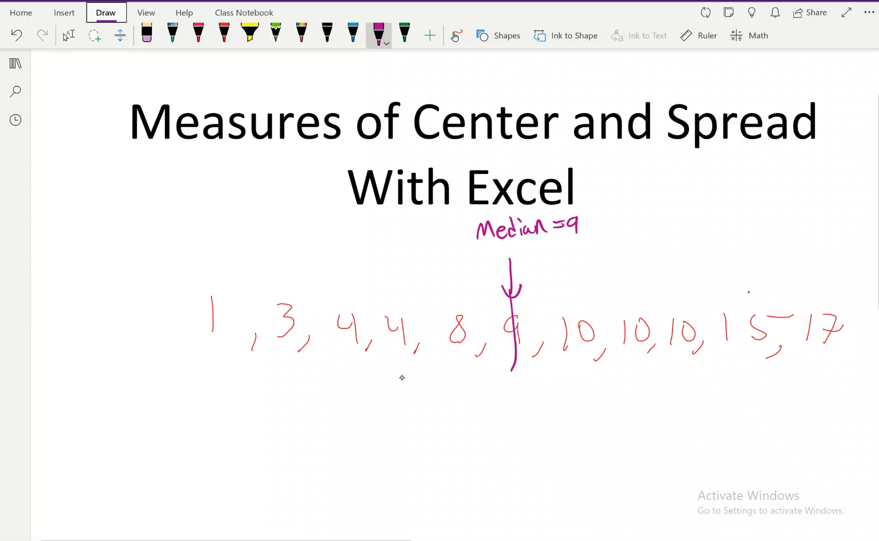
{"action": "left_click_drag", "start_coordinate": [264, 393], "coordinate": [268, 426]}
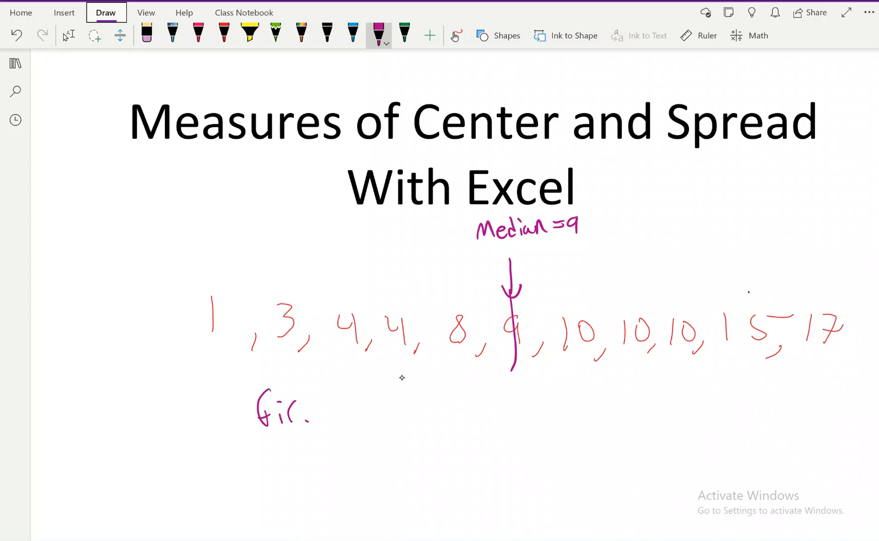
{"action": "left_click_drag", "start_coordinate": [373, 395], "coordinate": [369, 405]}
{"action": "mouse_move", "coordinate": [373, 407]}
{"action": "left_mouse_down"}
{"action": "mouse_move", "coordinate": [377, 424]}
{"action": "mouse_move", "coordinate": [410, 415]}
{"action": "left_mouse_up"}
{"action": "left_click_drag", "start_coordinate": [621, 394], "coordinate": [611, 411]}
{"action": "mouse_move", "coordinate": [627, 406]}
{"action": "left_mouse_down"}
{"action": "mouse_move", "coordinate": [630, 397]}
{"action": "mouse_move", "coordinate": [636, 411]}
{"action": "left_mouse_up"}
{"action": "left_click_drag", "start_coordinate": [645, 410], "coordinate": [690, 396]}
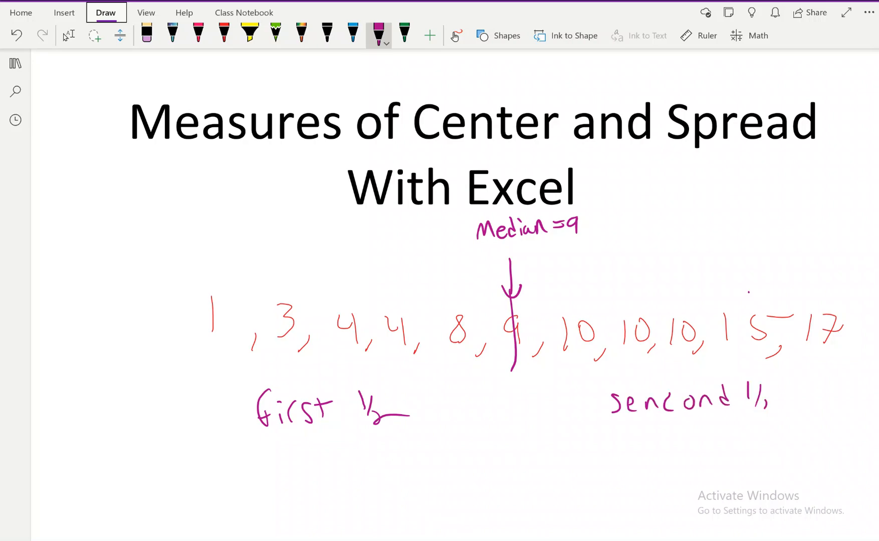
Step: Handwrite 50% in purple beneath both the second-half and first-half labels
{"action": "mouse_move", "coordinate": [699, 425]}
{"action": "left_mouse_down"}
{"action": "mouse_move", "coordinate": [685, 444]}
{"action": "mouse_move", "coordinate": [717, 426]}
{"action": "left_mouse_up"}
{"action": "left_click_drag", "start_coordinate": [745, 427], "coordinate": [733, 442]}
{"action": "mouse_move", "coordinate": [317, 444]}
{"action": "left_mouse_down"}
{"action": "mouse_move", "coordinate": [316, 460]}
{"action": "mouse_move", "coordinate": [352, 452]}
{"action": "left_mouse_up"}
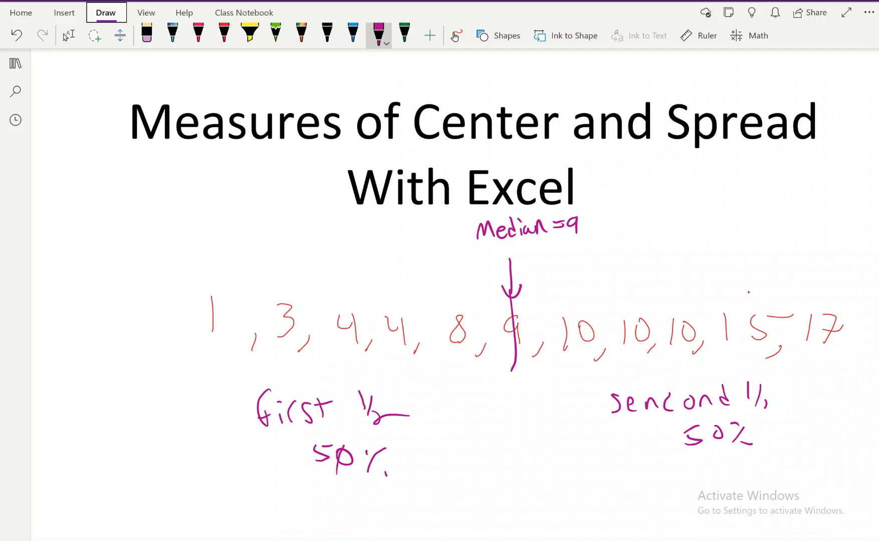
Step: Mark the first 4 in the number list with a purple line and write "Q1=4" above it
{"action": "left_click_drag", "start_coordinate": [343, 277], "coordinate": [345, 332]}
{"action": "mouse_move", "coordinate": [322, 223]}
{"action": "left_mouse_down"}
{"action": "mouse_move", "coordinate": [313, 244]}
{"action": "mouse_move", "coordinate": [368, 235]}
{"action": "left_mouse_up"}
{"action": "left_click", "coordinate": [329, 244]}
{"action": "left_click_drag", "start_coordinate": [369, 222], "coordinate": [369, 258]}
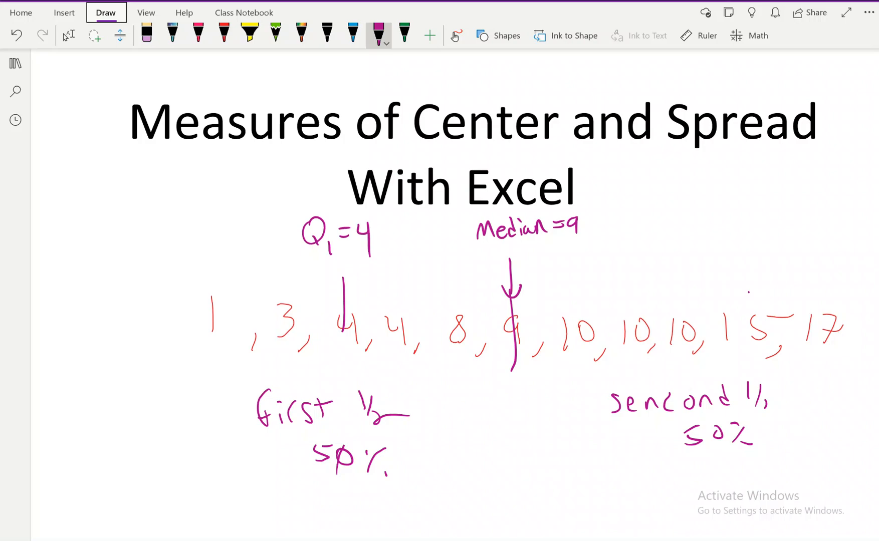
Step: Mark the third 10 in the number list with a purple line and write "Q3=10" above it
{"action": "left_click_drag", "start_coordinate": [677, 278], "coordinate": [680, 333]}
{"action": "left_click_drag", "start_coordinate": [660, 226], "coordinate": [667, 250]}
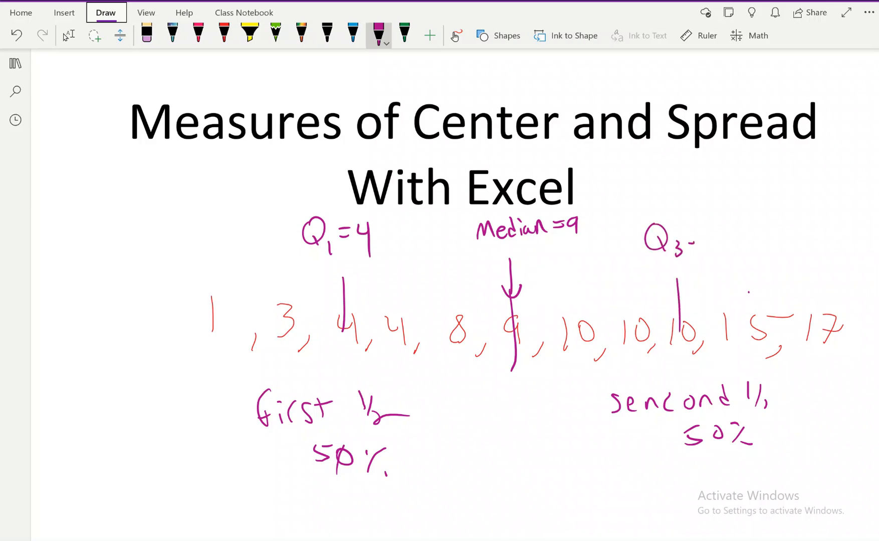
{"action": "left_click_drag", "start_coordinate": [703, 227], "coordinate": [705, 250]}
{"action": "left_click_drag", "start_coordinate": [718, 226], "coordinate": [717, 227]}
Step: Bracket the four quarters of the number list in red ink and label each one 25%
{"action": "left_click", "coordinate": [224, 35]}
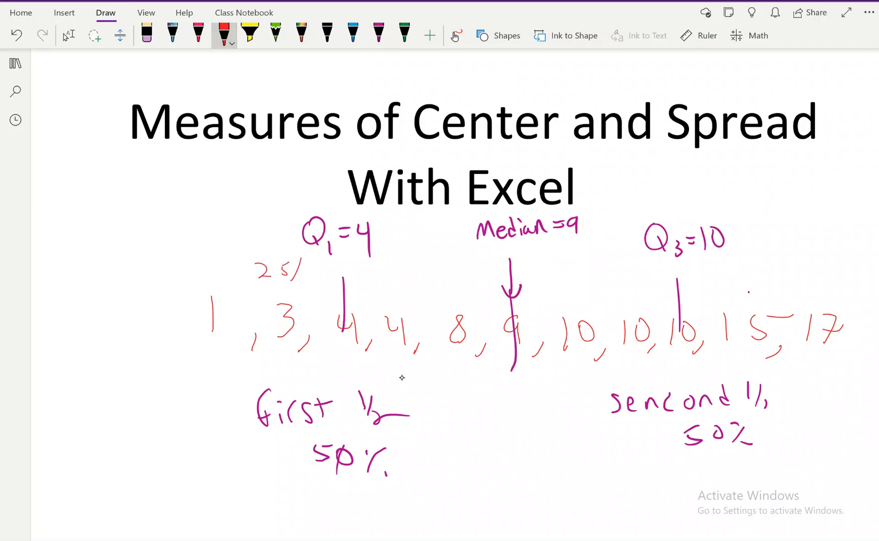
{"action": "mouse_move", "coordinate": [216, 293]}
{"action": "left_mouse_down"}
{"action": "mouse_move", "coordinate": [296, 279]}
{"action": "mouse_move", "coordinate": [348, 289]}
{"action": "mouse_move", "coordinate": [421, 279]}
{"action": "mouse_move", "coordinate": [508, 291]}
{"action": "mouse_move", "coordinate": [825, 259]}
{"action": "mouse_move", "coordinate": [831, 303]}
{"action": "left_mouse_up"}
{"action": "left_click_drag", "start_coordinate": [762, 244], "coordinate": [792, 244]}
{"action": "left_click_drag", "start_coordinate": [803, 238], "coordinate": [804, 249]}
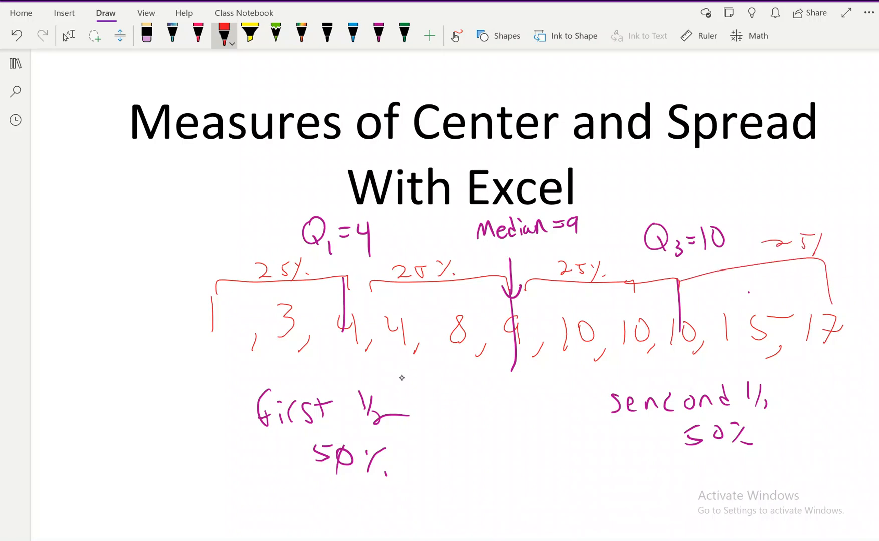
Step: Underline the Q3 value 10, the Q1 value 4 and the median 9 in red
{"action": "left_click_drag", "start_coordinate": [671, 354], "coordinate": [700, 348]}
{"action": "left_click_drag", "start_coordinate": [329, 354], "coordinate": [367, 345]}
{"action": "left_click_drag", "start_coordinate": [488, 363], "coordinate": [517, 356]}
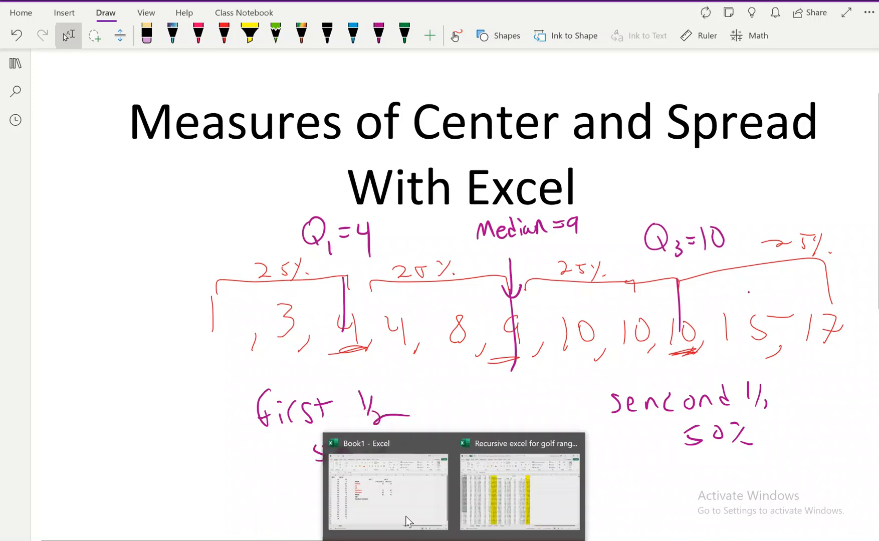
Step: Switch to the Book1 workbook in Excel and calculate Q1 of List 1 in cell E5 with QUARTILE over A2:A20, first quartile
{"action": "left_click", "coordinate": [399, 513]}
{"action": "left_click", "coordinate": [356, 229]}
{"action": "left_click", "coordinate": [390, 219]}
{"action": "type", "text": "=q"}
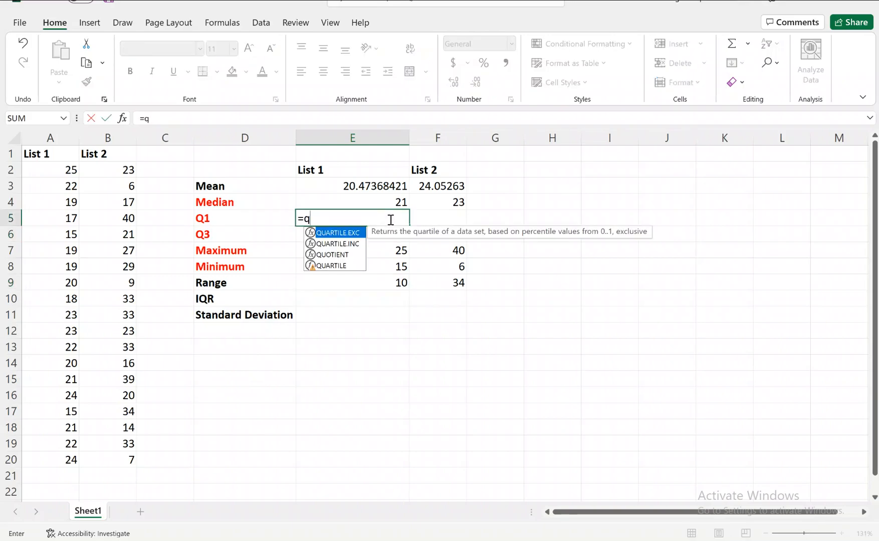
{"action": "double_click", "coordinate": [330, 266]}
{"action": "left_click", "coordinate": [47, 171]}
{"action": "left_click_drag", "start_coordinate": [47, 171], "coordinate": [61, 472]}
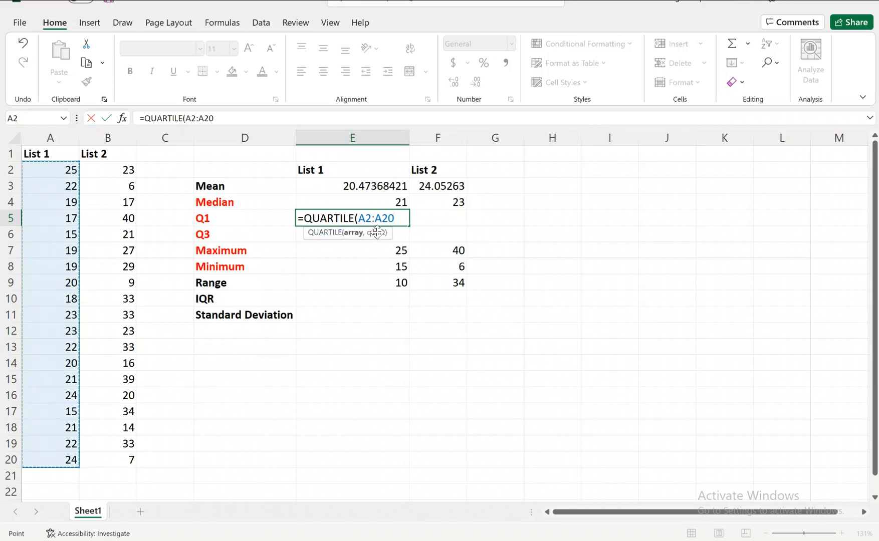
{"action": "type", "text": ",1"}
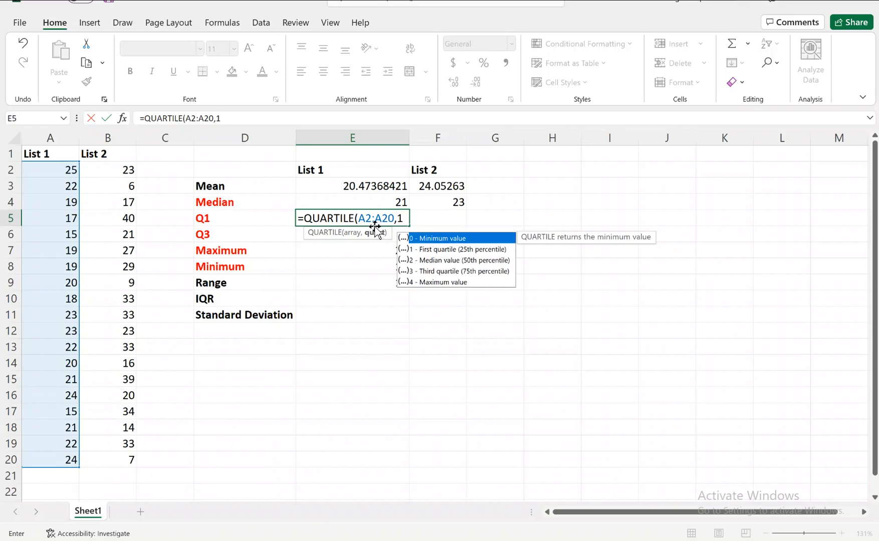
{"action": "key", "text": "Return"}
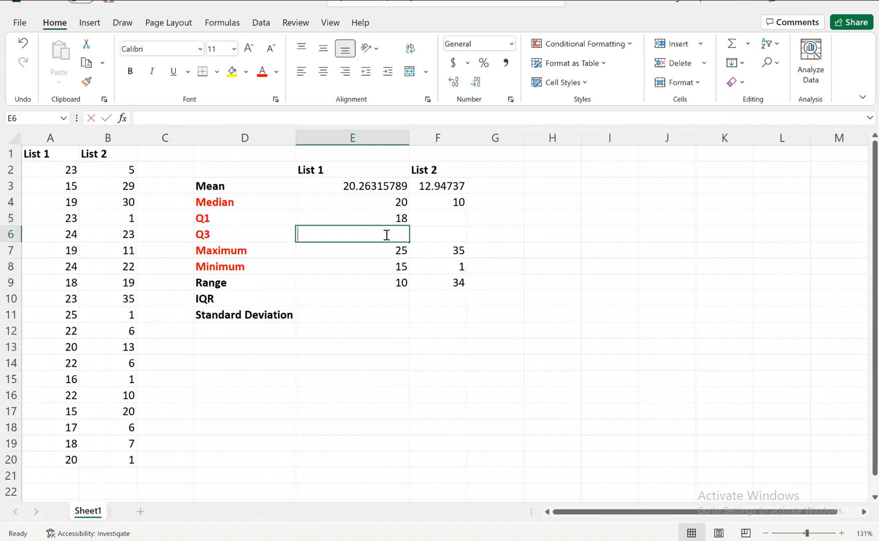
Step: Calculate Q3 of List 1 in cell E6 with the QUARTILE function over A2:A20 and quart 3
{"action": "type", "text": "=q"}
{"action": "double_click", "coordinate": [343, 282]}
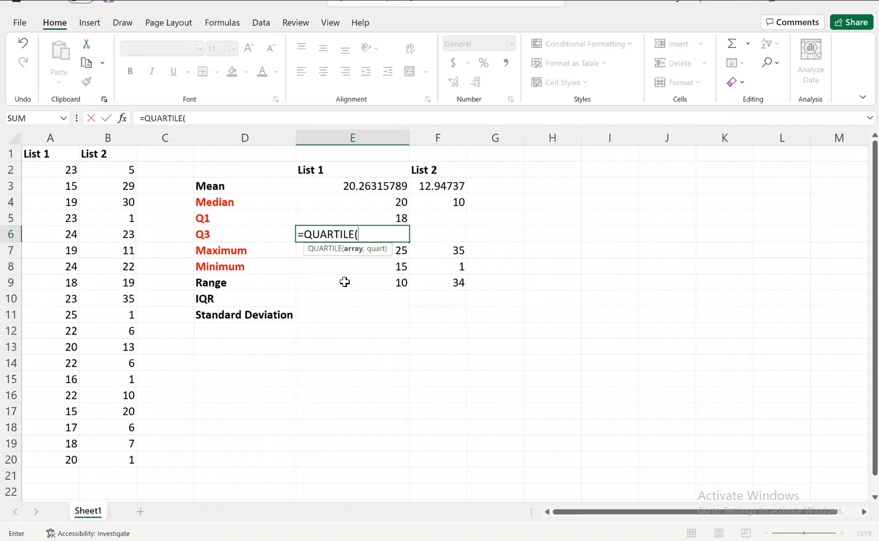
{"action": "left_click", "coordinate": [67, 171]}
{"action": "left_click_drag", "start_coordinate": [67, 172], "coordinate": [60, 458]}
{"action": "type", "text": ","}
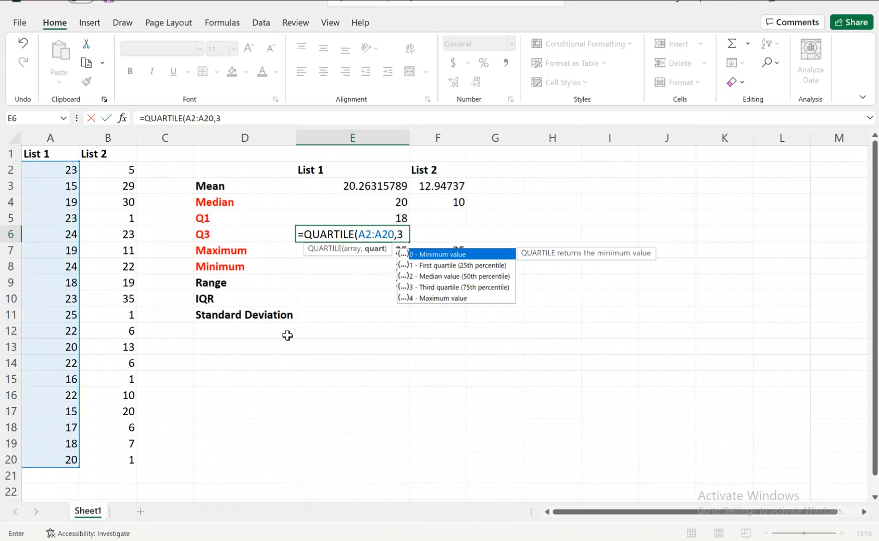
{"action": "type", "text": "3"}
{"action": "key", "text": "Return"}
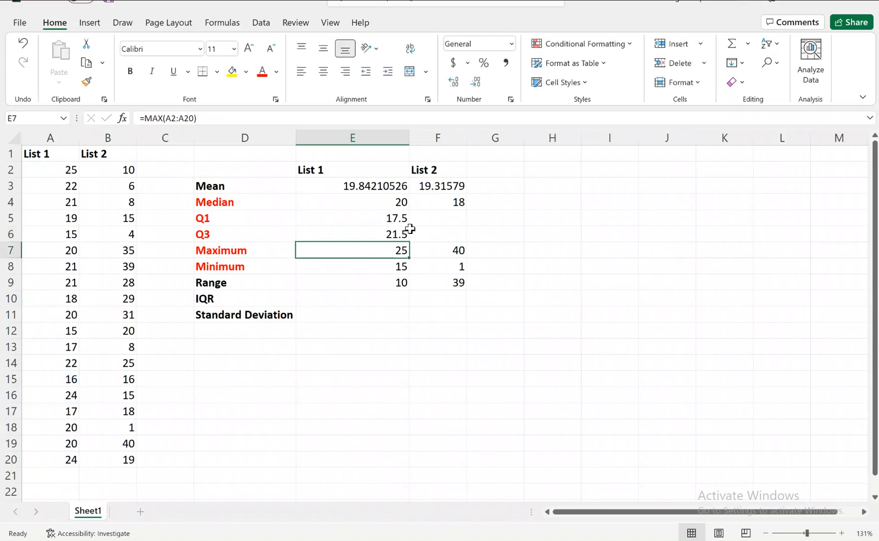
Step: Calculate Q1 of List 2 in cell F5 with the QUARTILE function over B2:B20 and quart 1
{"action": "left_click", "coordinate": [436, 219]}
{"action": "type", "text": "="}
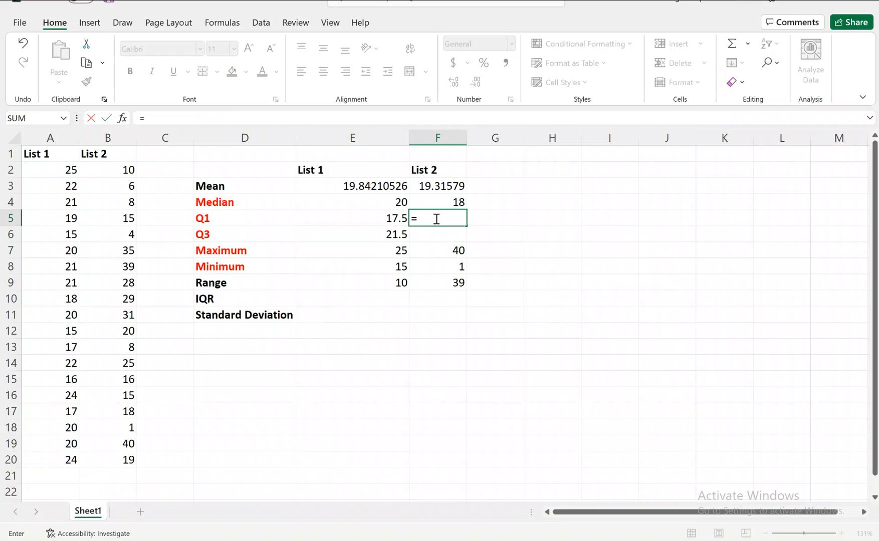
{"action": "type", "text": "q"}
{"action": "double_click", "coordinate": [441, 265]}
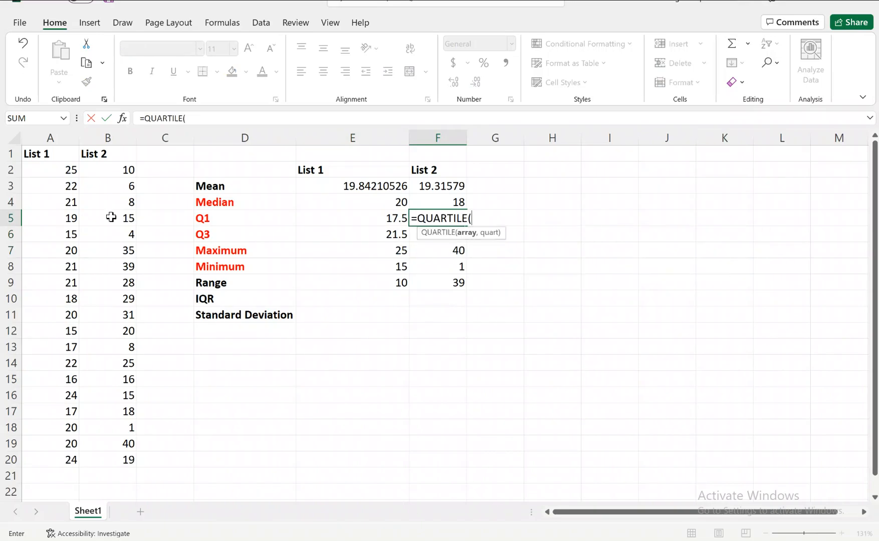
{"action": "left_click_drag", "start_coordinate": [108, 170], "coordinate": [114, 457]}
{"action": "type", "text": ",1"}
{"action": "key", "text": "Return"}
Step: Calculate Q3 of List 2 in cell F6 with the QUARTILE function over B2:B20 and quart 3
{"action": "type", "text": "=a"}
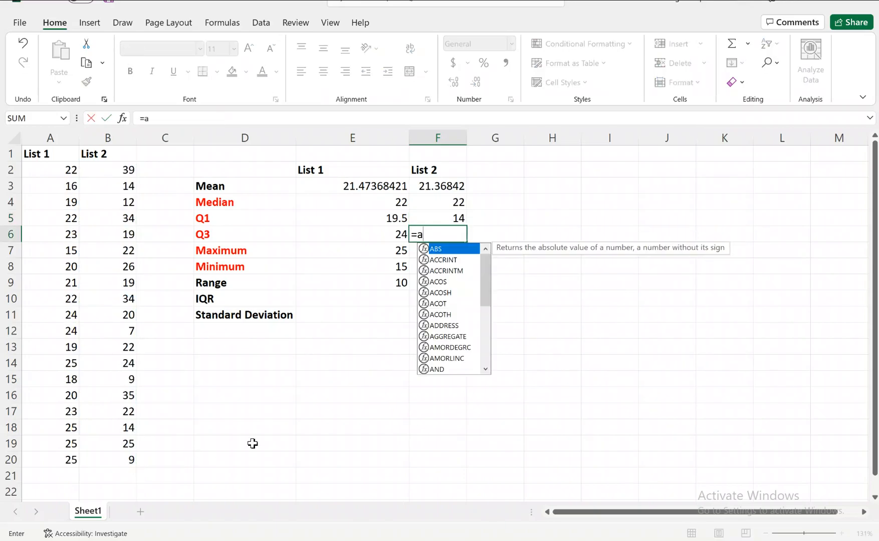
{"action": "key", "text": "BackSpace"}
{"action": "type", "text": "q"}
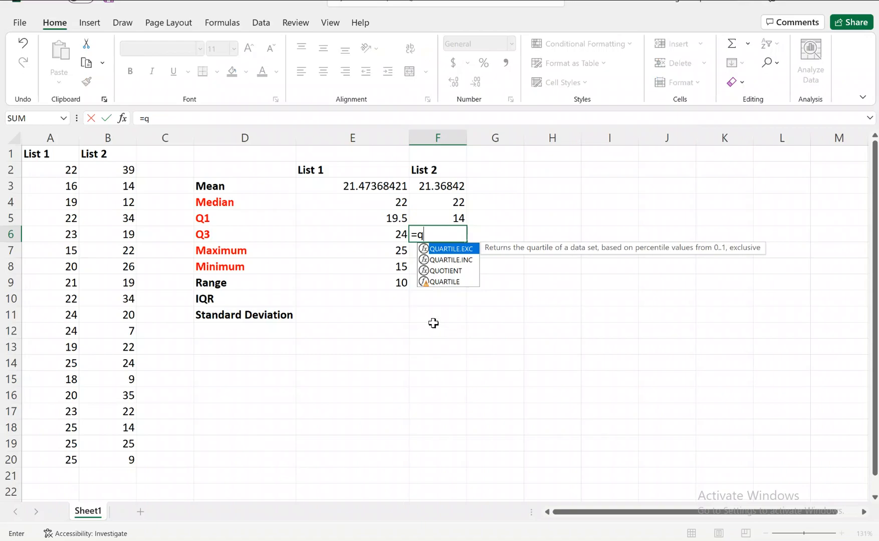
{"action": "double_click", "coordinate": [431, 283]}
{"action": "left_click", "coordinate": [432, 285]}
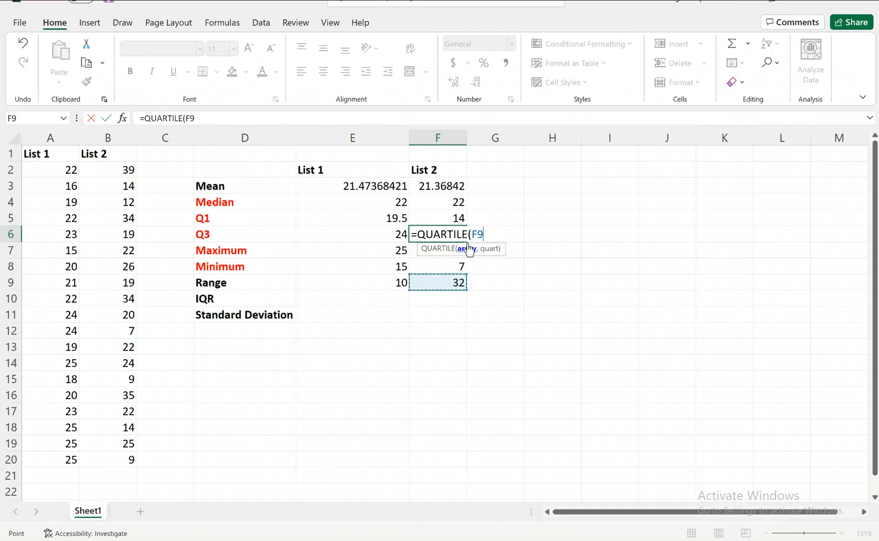
{"action": "key", "text": "BackSpace"}
{"action": "key", "text": "BackSpace"}
{"action": "left_click_drag", "start_coordinate": [114, 170], "coordinate": [112, 462]}
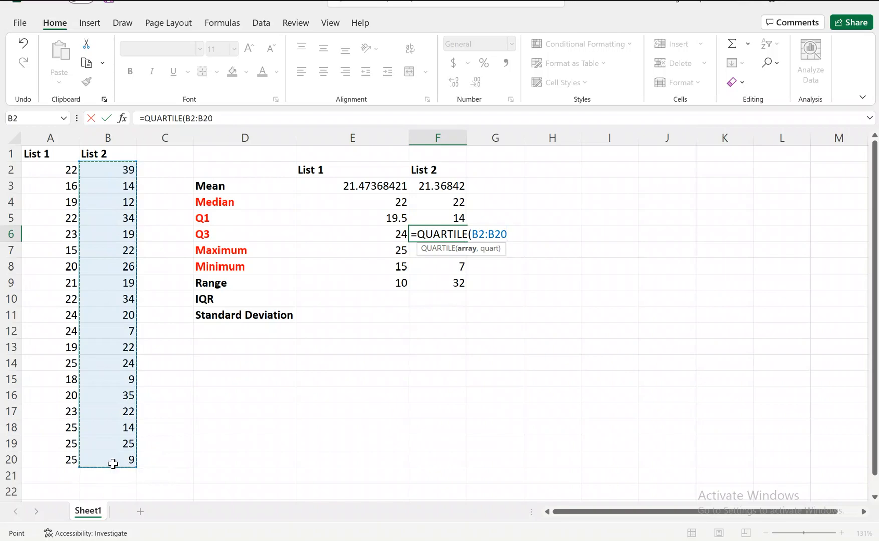
{"action": "type", "text": ",3"}
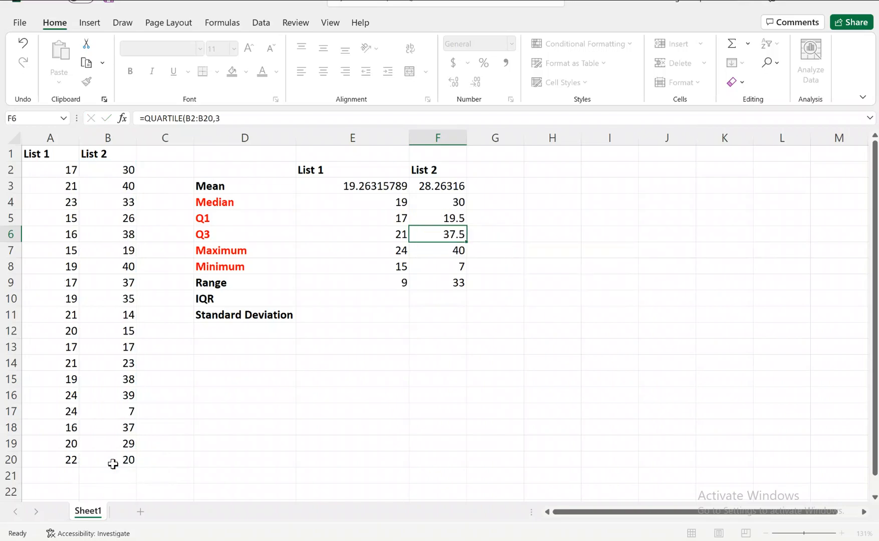
{"action": "key", "text": "Return"}
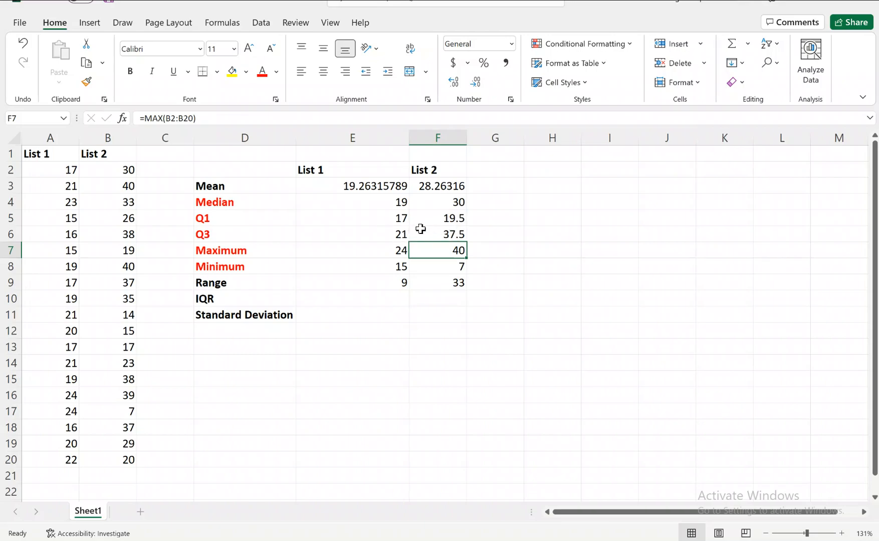
Step: Calculate the IQR of List 1 in cell E10 as Q3 minus Q1 with the formula =E6-E5
{"action": "left_click", "coordinate": [373, 301]}
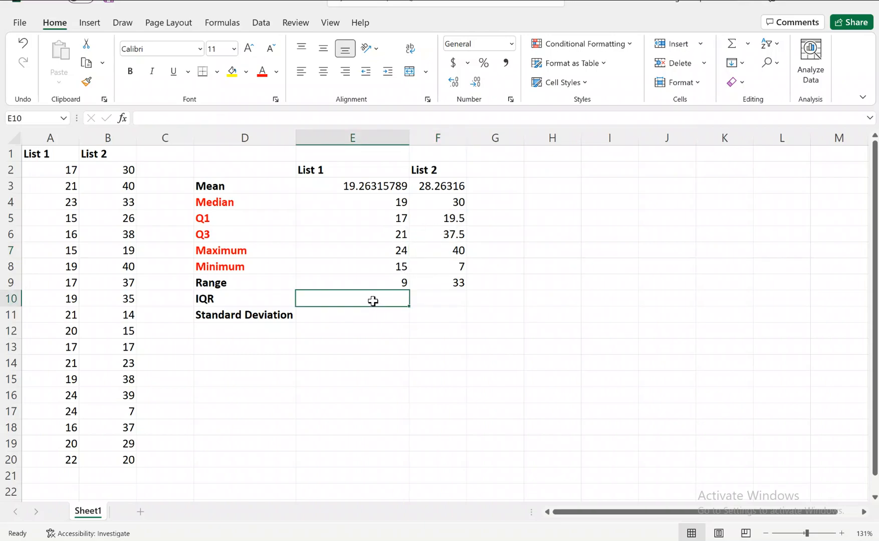
{"action": "left_click", "coordinate": [215, 300]}
{"action": "left_click", "coordinate": [341, 296]}
{"action": "type", "text": "="}
{"action": "left_click", "coordinate": [389, 232]}
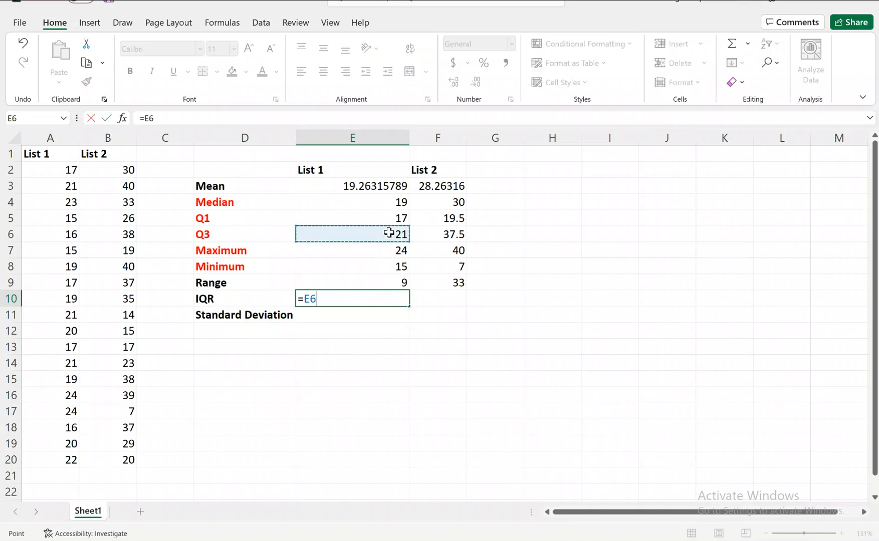
{"action": "type", "text": "-"}
{"action": "left_click", "coordinate": [392, 218]}
{"action": "key", "text": "Return"}
Step: Calculate the IQR of List 2 in cell F10 as Q3 minus Q1 with the formula =F6-F5
{"action": "left_click", "coordinate": [427, 302]}
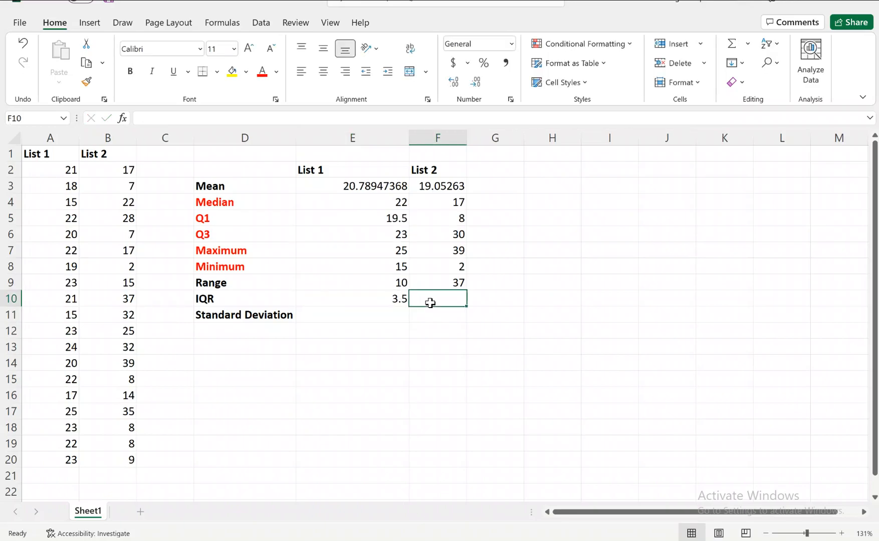
{"action": "left_click", "coordinate": [383, 299]}
{"action": "left_click", "coordinate": [438, 300]}
{"action": "type", "text": "="}
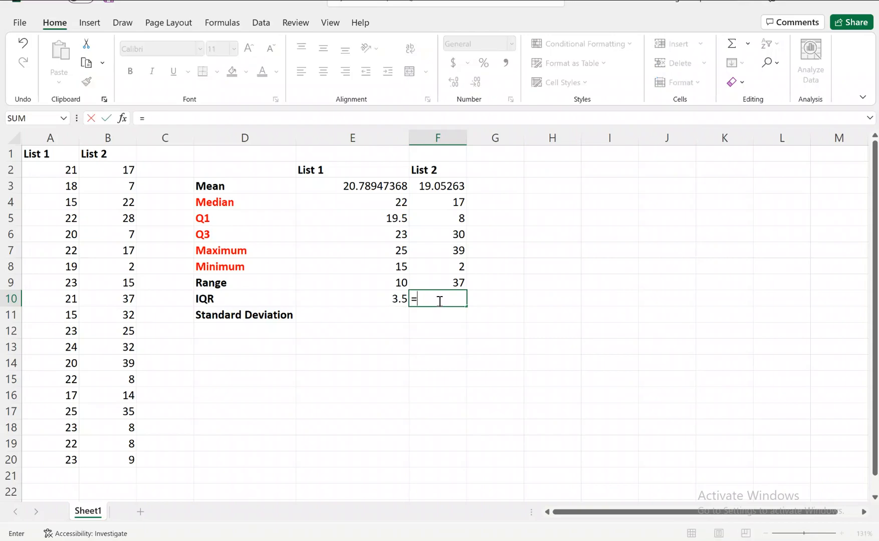
{"action": "left_click", "coordinate": [442, 239]}
{"action": "type", "text": "-"}
{"action": "left_click", "coordinate": [450, 218]}
{"action": "key", "text": "Return"}
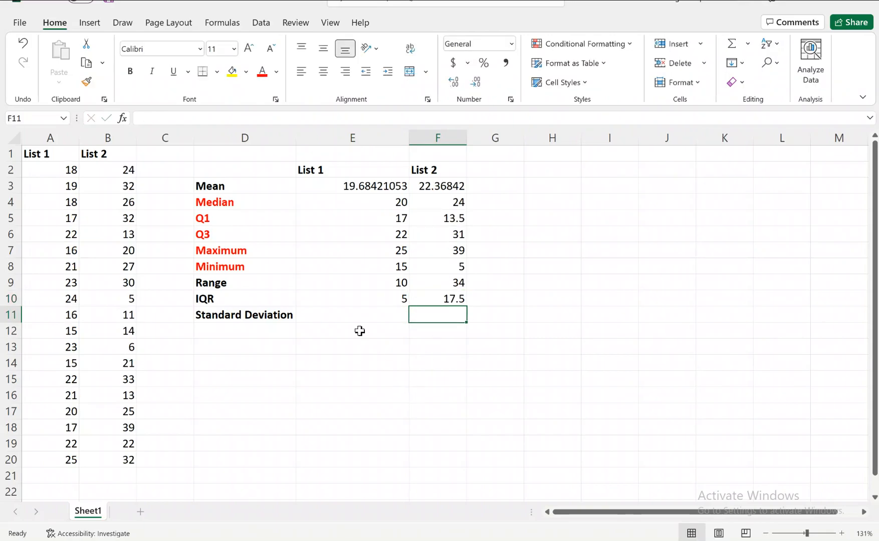
Step: Calculate the sample standard deviation of List 1 in cell E11 with STDEV.S over A2:A20
{"action": "left_click", "coordinate": [438, 301]}
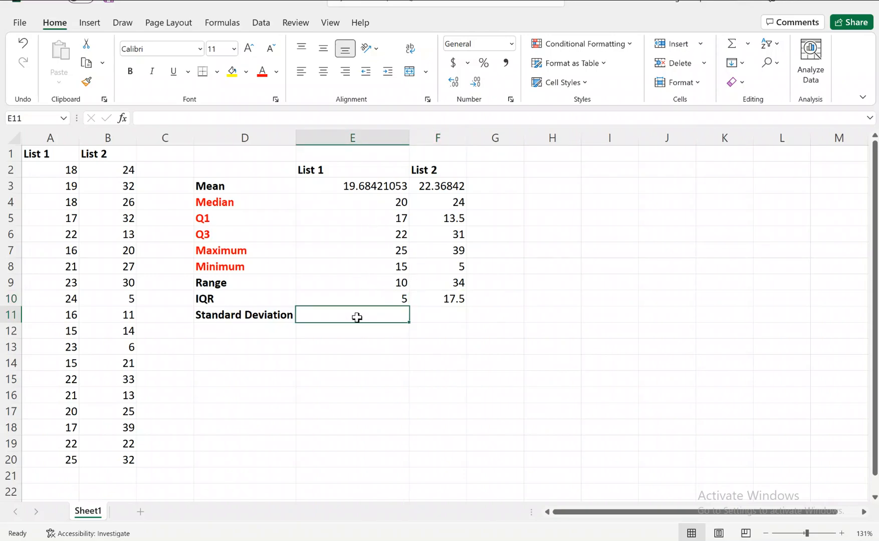
{"action": "type", "text": "=s"}
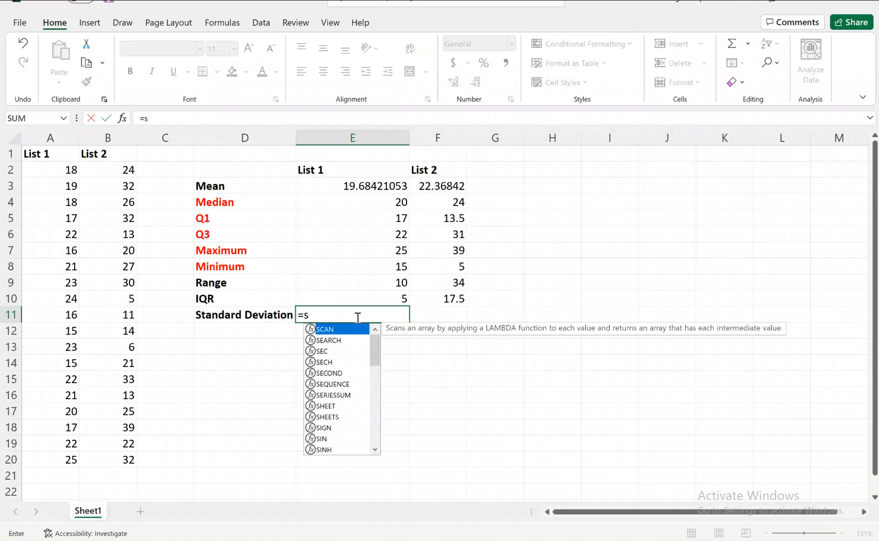
{"action": "type", "text": "t"}
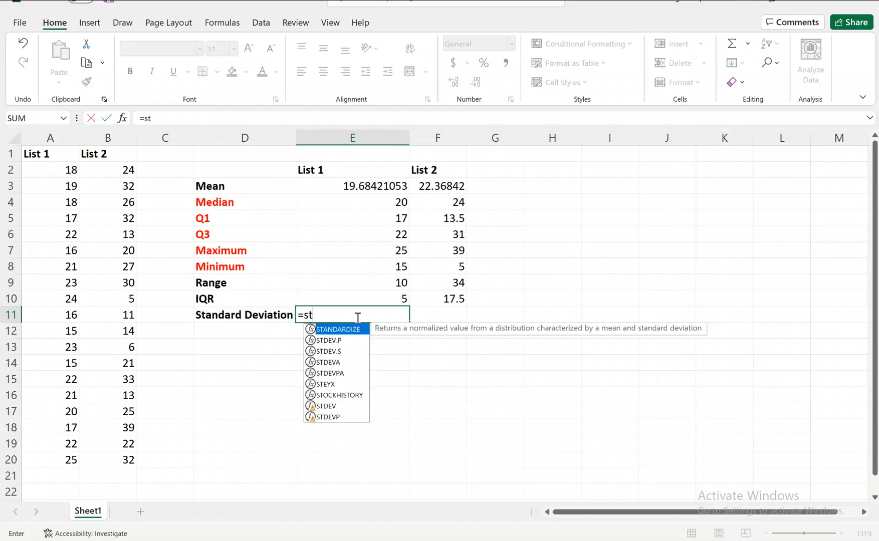
{"action": "left_click", "coordinate": [335, 353]}
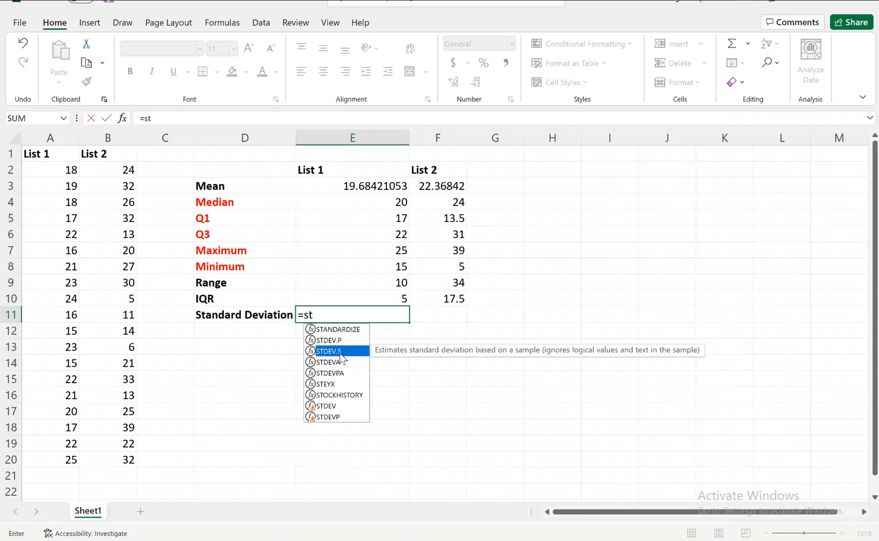
{"action": "double_click", "coordinate": [340, 353]}
{"action": "left_click_drag", "start_coordinate": [36, 151], "coordinate": [43, 455]}
{"action": "type", "text": ")"}
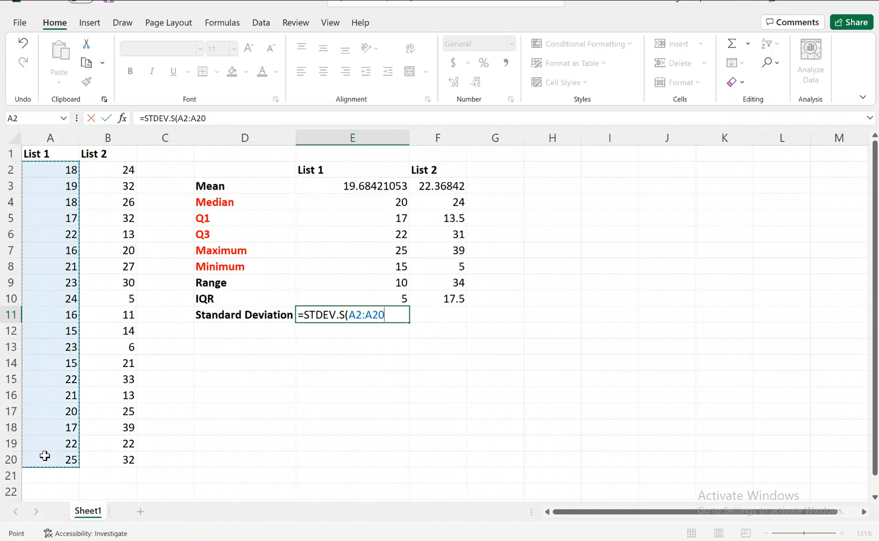
{"action": "key", "text": "Return"}
Step: Calculate the sample standard deviation of List 2 in cell F11 with STDEV.S over B2:B20
{"action": "left_click", "coordinate": [429, 316]}
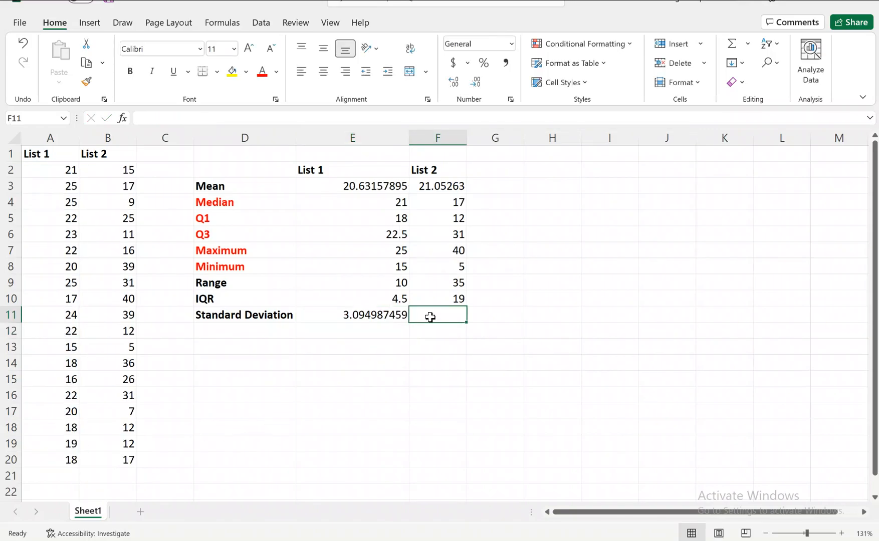
{"action": "type", "text": "=st"}
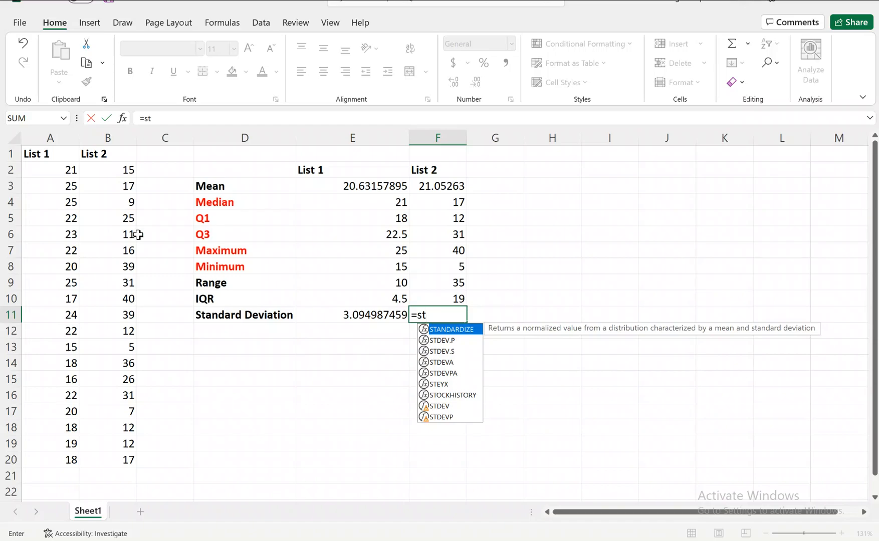
{"action": "left_click", "coordinate": [444, 351]}
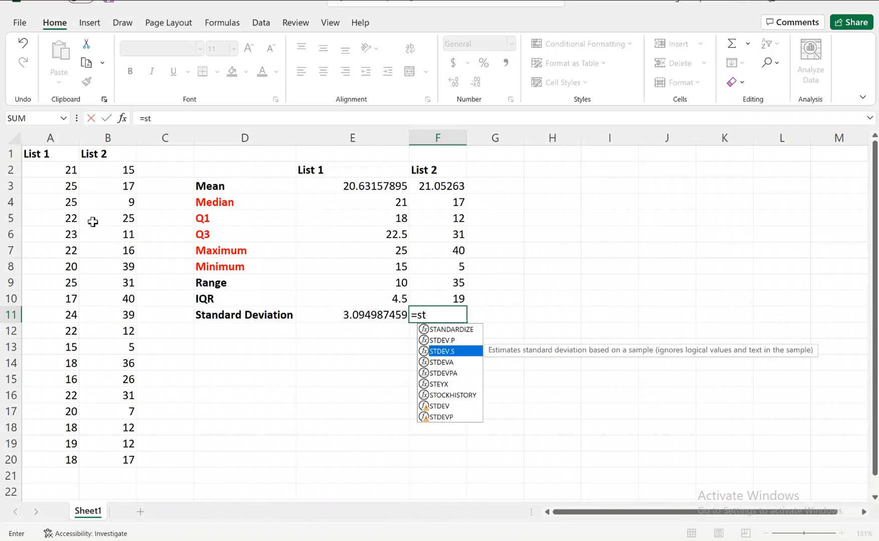
{"action": "double_click", "coordinate": [444, 352]}
{"action": "left_click_drag", "start_coordinate": [103, 171], "coordinate": [118, 463]}
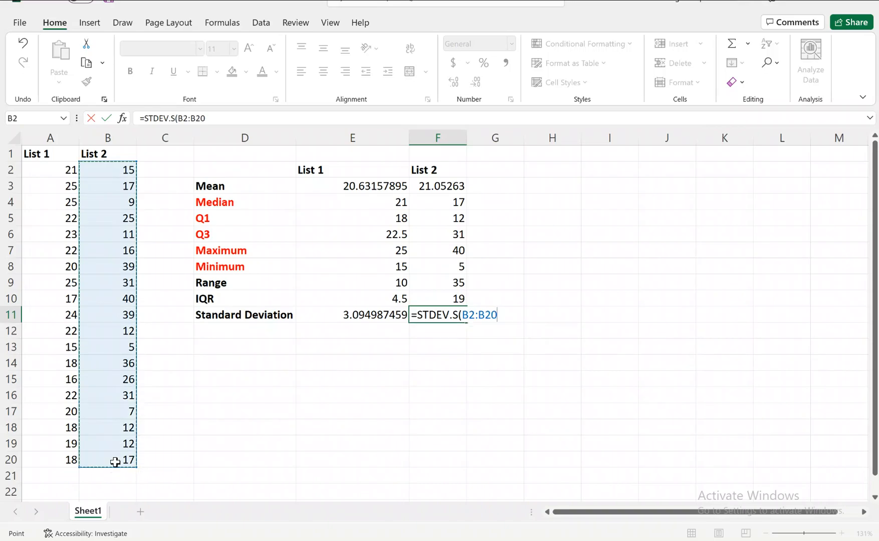
{"action": "key", "text": "Return"}
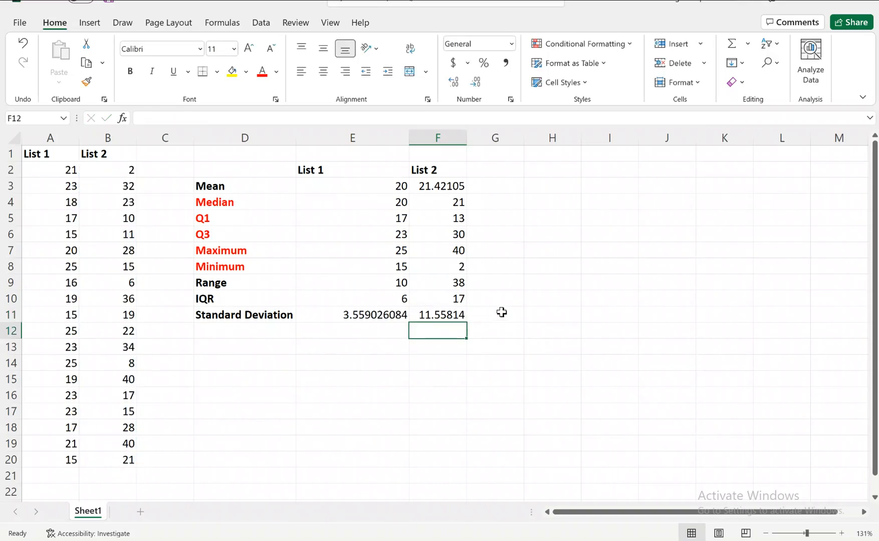
Step: Compare the standard deviations of List 1 and List 2 in cells E11 and F11
{"action": "left_click", "coordinate": [432, 319]}
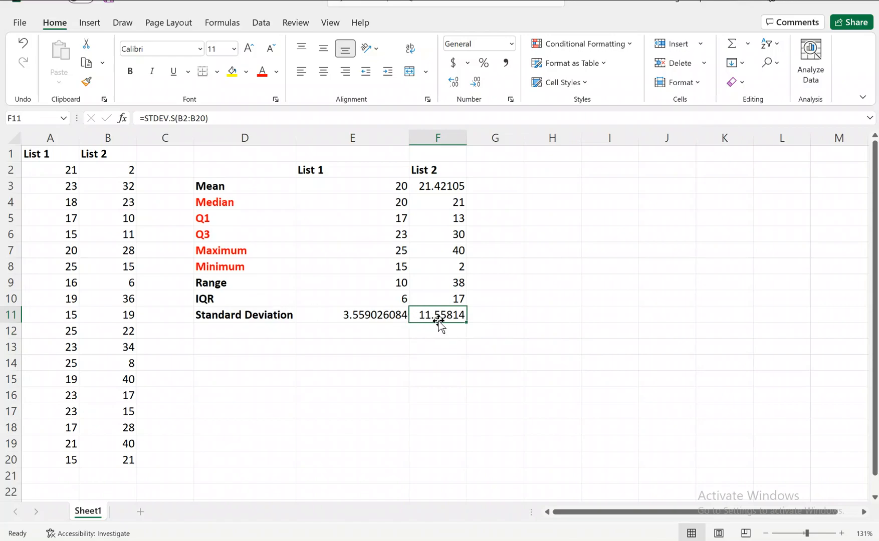
{"action": "left_click", "coordinate": [385, 316]}
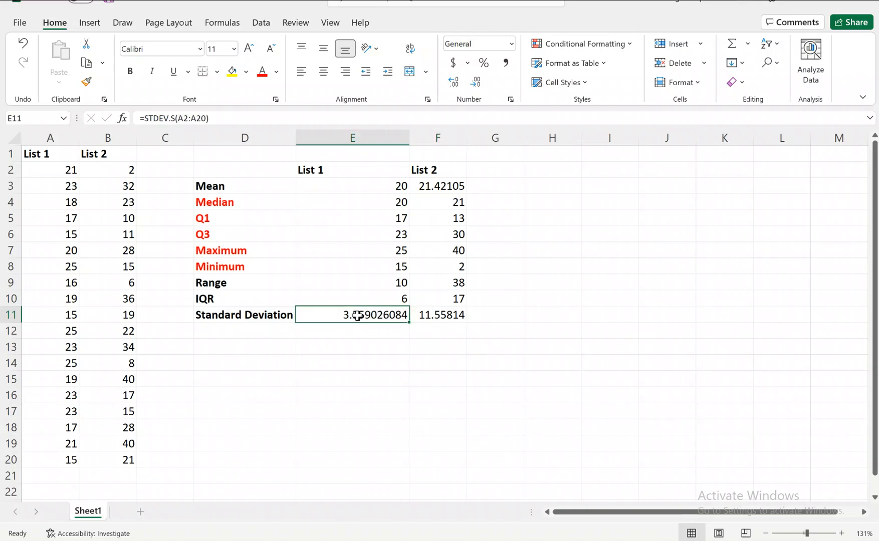
{"action": "left_click", "coordinate": [435, 317]}
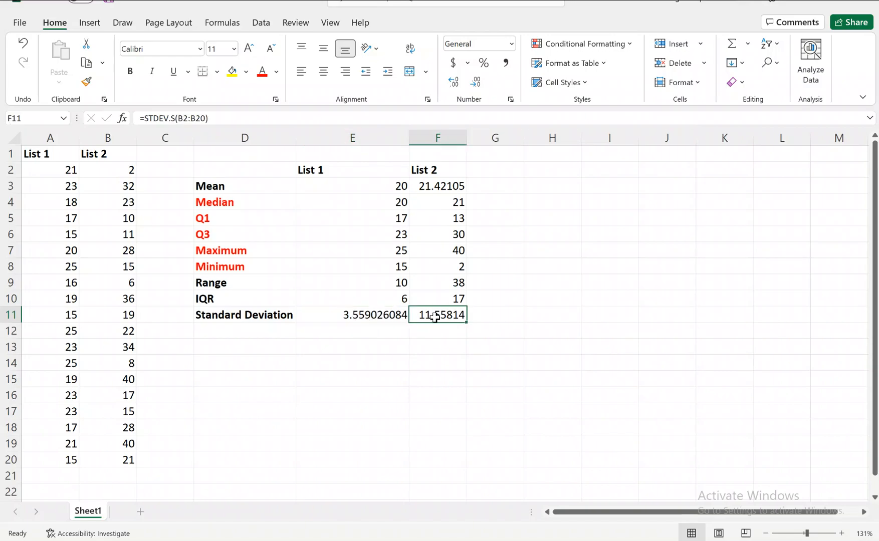
{"action": "left_click", "coordinate": [373, 316]}
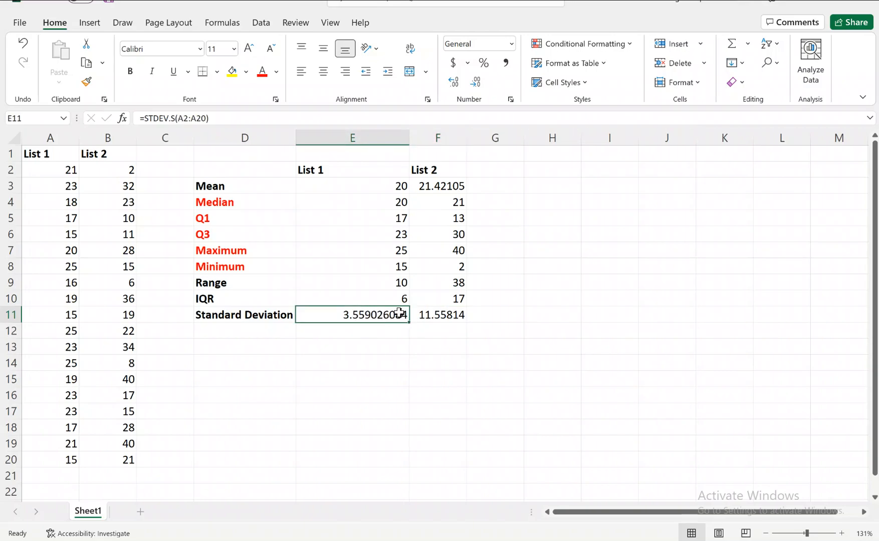
{"action": "left_click", "coordinate": [432, 314]}
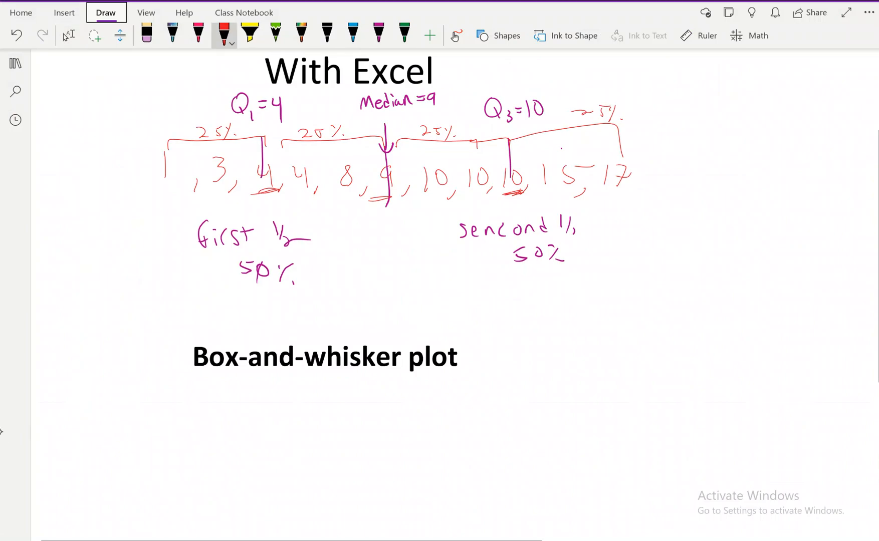
Step: Draw a red number line below the Box-and-whisker plot heading, labelled Distance, with tick marks and the values 0, 20 and 40
{"action": "left_click_drag", "start_coordinate": [202, 480], "coordinate": [637, 485]}
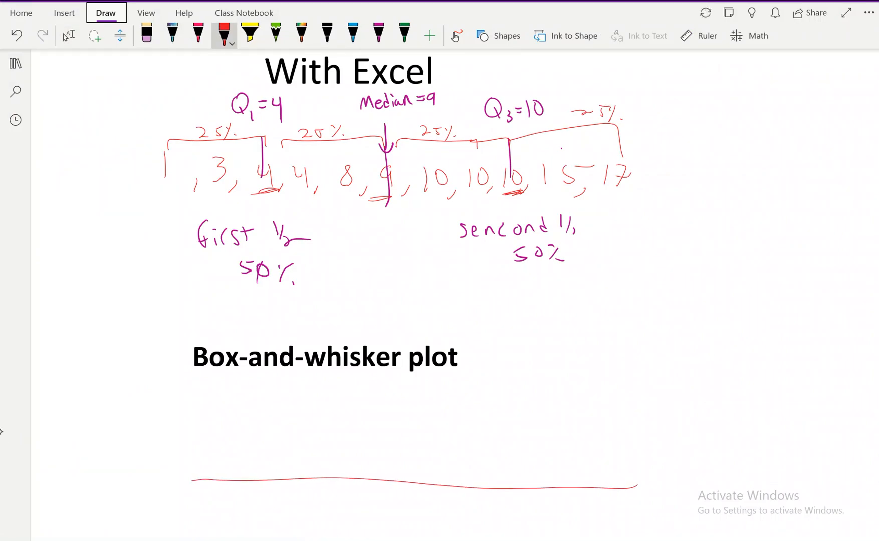
{"action": "mouse_move", "coordinate": [353, 501]}
{"action": "left_mouse_down"}
{"action": "mouse_move", "coordinate": [352, 520]}
{"action": "mouse_move", "coordinate": [404, 507]}
{"action": "left_mouse_up"}
{"action": "left_click", "coordinate": [370, 501]}
{"action": "left_click", "coordinate": [370, 507]}
{"action": "left_click_drag", "start_coordinate": [399, 503], "coordinate": [399, 519]}
{"action": "left_click_drag", "start_coordinate": [410, 507], "coordinate": [419, 518]}
{"action": "mouse_move", "coordinate": [423, 519]}
{"action": "left_mouse_down"}
{"action": "mouse_move", "coordinate": [434, 528]}
{"action": "mouse_move", "coordinate": [468, 520]}
{"action": "left_mouse_up"}
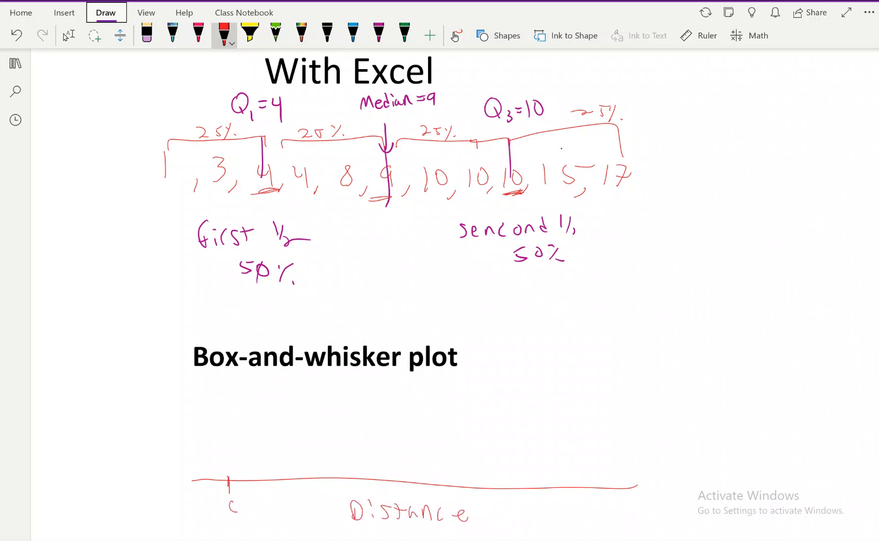
{"action": "left_click_drag", "start_coordinate": [236, 510], "coordinate": [240, 500]}
{"action": "left_click_drag", "start_coordinate": [640, 502], "coordinate": [649, 511]}
{"action": "mouse_move", "coordinate": [648, 505]}
{"action": "left_mouse_down"}
{"action": "mouse_move", "coordinate": [651, 526]}
{"action": "mouse_move", "coordinate": [657, 509]}
{"action": "left_mouse_up"}
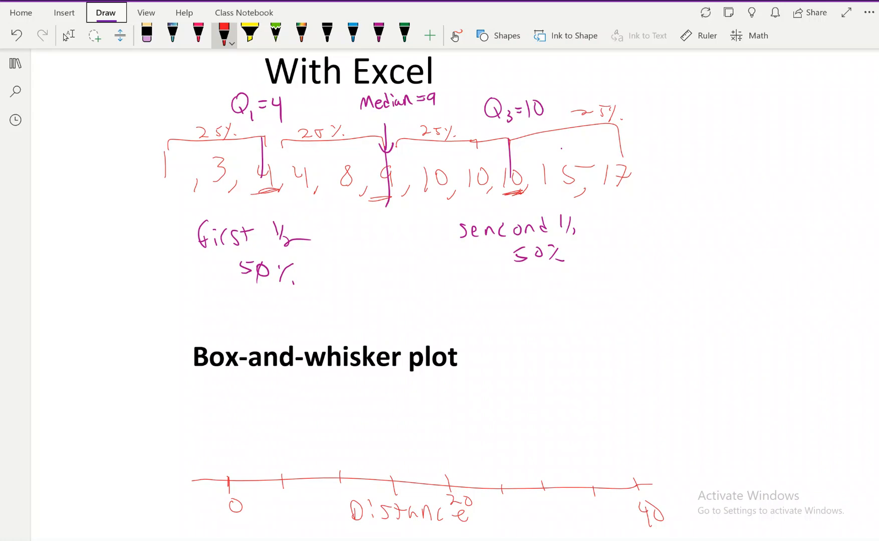
Step: Mark the minimum 1, Q1 4, median 9 and Q3 10 with red vertical strokes above the number line and label ticks 5 and 10
{"action": "mouse_move", "coordinate": [416, 530]}
{"action": "left_click", "coordinate": [398, 506]}
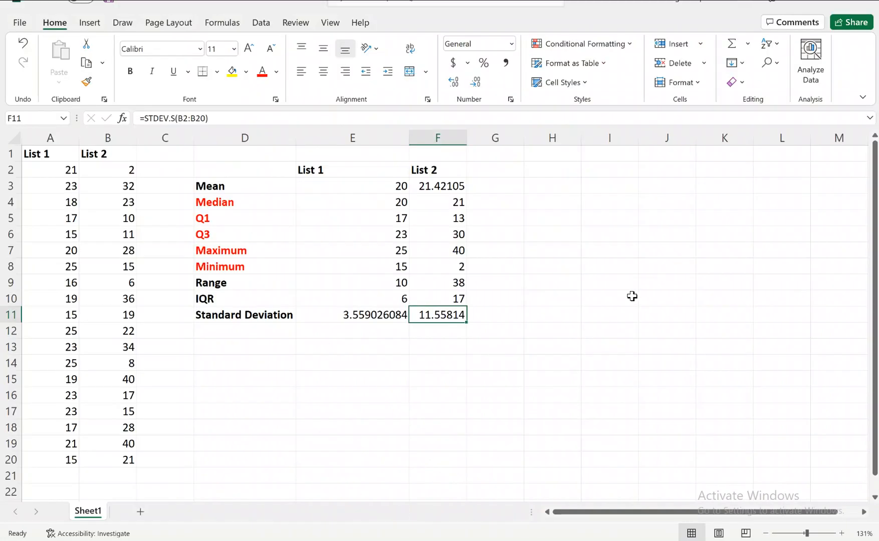
{"action": "left_click", "coordinate": [357, 539]}
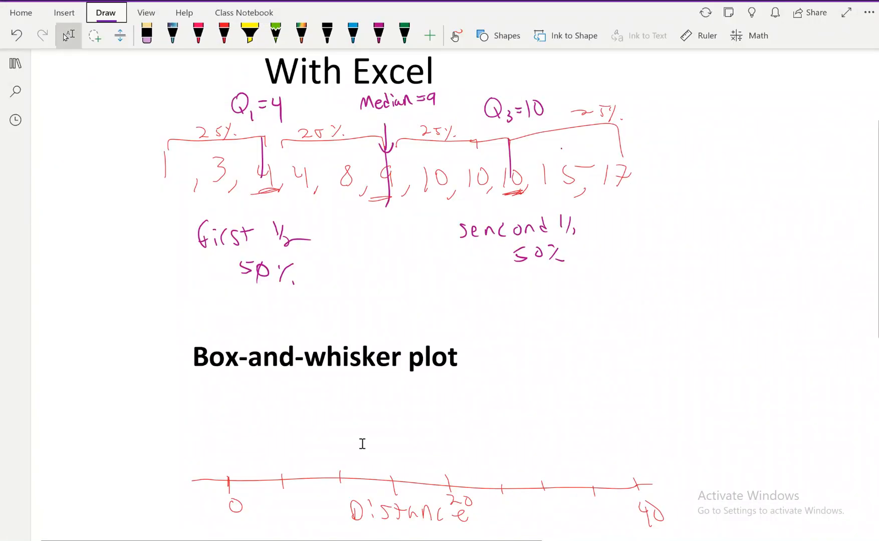
{"action": "left_click_drag", "start_coordinate": [231, 432], "coordinate": [232, 451]}
{"action": "left_click", "coordinate": [234, 485]}
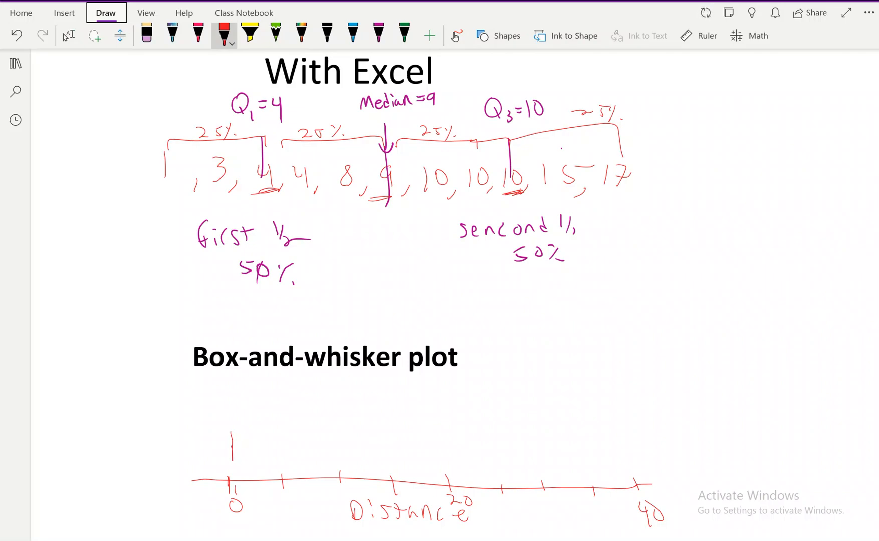
{"action": "left_click_drag", "start_coordinate": [268, 434], "coordinate": [271, 460]}
{"action": "left_click_drag", "start_coordinate": [328, 436], "coordinate": [328, 462]}
{"action": "left_click_drag", "start_coordinate": [339, 437], "coordinate": [339, 463]}
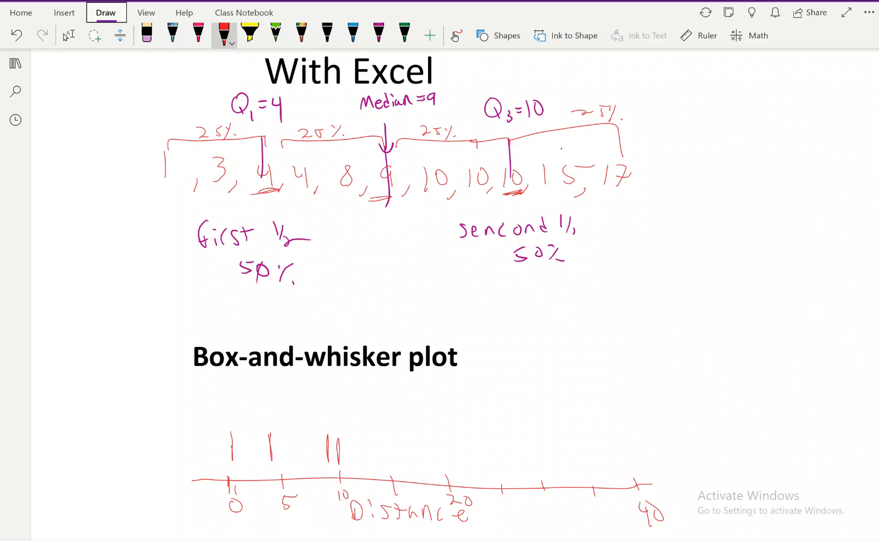
Step: Mark the maximum 17, draw the box from Q1 to Q3, and connect the whiskers to the minimum and maximum
{"action": "left_click_drag", "start_coordinate": [415, 436], "coordinate": [416, 466]}
{"action": "mouse_move", "coordinate": [265, 434]}
{"action": "left_mouse_down"}
{"action": "mouse_move", "coordinate": [315, 434]}
{"action": "mouse_move", "coordinate": [287, 462]}
{"action": "mouse_move", "coordinate": [340, 464]}
{"action": "mouse_move", "coordinate": [417, 448]}
{"action": "left_mouse_up"}
{"action": "left_click_drag", "start_coordinate": [269, 449], "coordinate": [233, 449]}
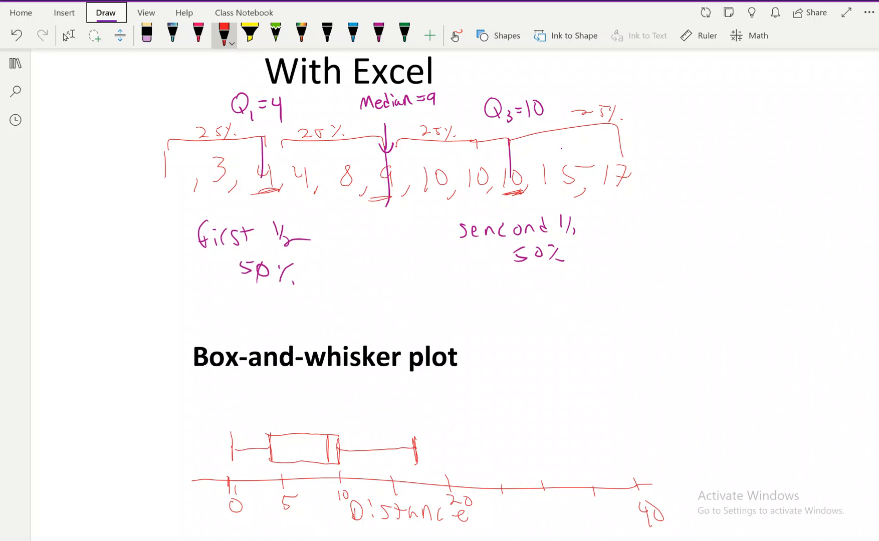
Step: Label each of the four sections of the box-and-whisker plot with 25 in green ink
{"action": "scroll", "coordinate": [293, 419], "scroll_direction": "up", "scroll_amount": 5}
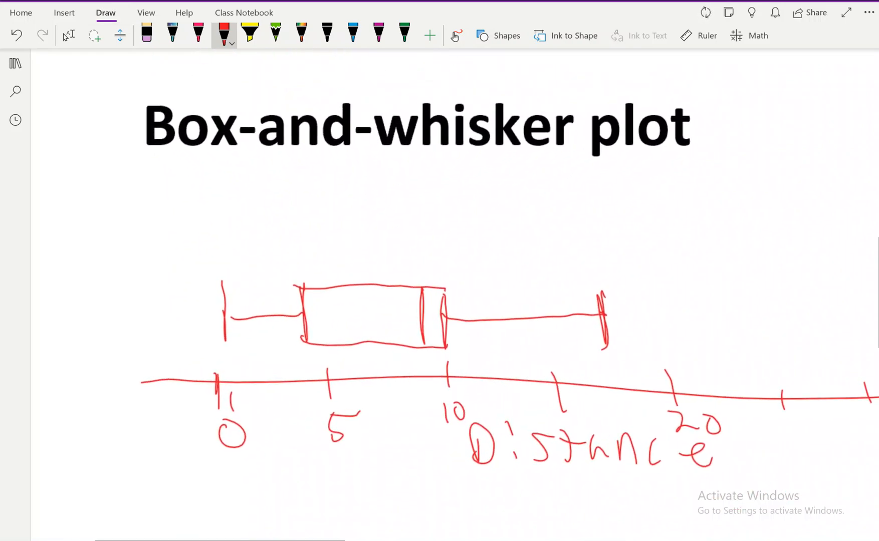
{"action": "left_click", "coordinate": [405, 34]}
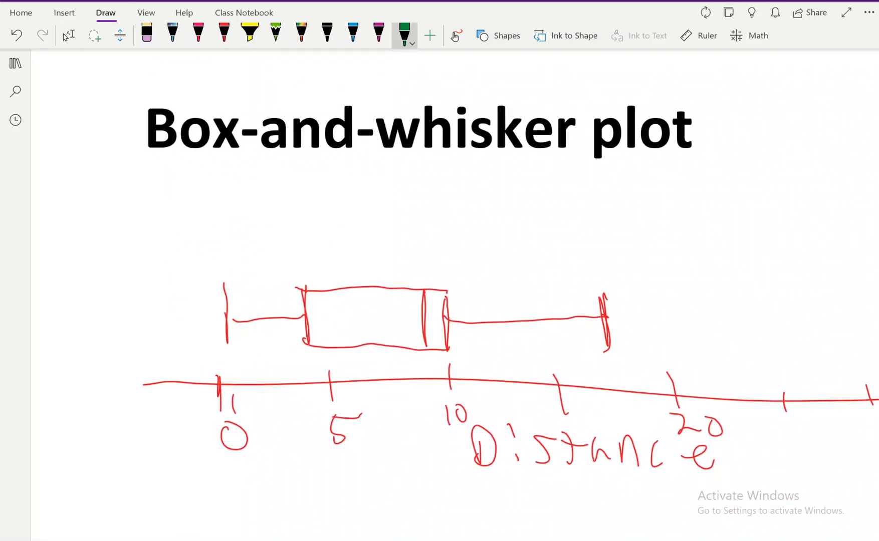
{"action": "mouse_move", "coordinate": [241, 279]}
{"action": "left_mouse_down"}
{"action": "mouse_move", "coordinate": [245, 292]}
{"action": "mouse_move", "coordinate": [257, 290]}
{"action": "left_mouse_up"}
{"action": "mouse_move", "coordinate": [265, 274]}
{"action": "left_mouse_down"}
{"action": "mouse_move", "coordinate": [267, 292]}
{"action": "mouse_move", "coordinate": [277, 269]}
{"action": "mouse_move", "coordinate": [337, 271]}
{"action": "left_mouse_up"}
{"action": "left_click_drag", "start_coordinate": [348, 257], "coordinate": [347, 272]}
{"action": "left_click_drag", "start_coordinate": [350, 256], "coordinate": [363, 251]}
{"action": "left_click_drag", "start_coordinate": [441, 271], "coordinate": [433, 286]}
{"action": "left_click_drag", "start_coordinate": [437, 244], "coordinate": [456, 252]}
{"action": "left_click_drag", "start_coordinate": [454, 244], "coordinate": [466, 255]}
{"action": "left_click_drag", "start_coordinate": [464, 240], "coordinate": [484, 238]}
{"action": "left_click_drag", "start_coordinate": [523, 281], "coordinate": [543, 292]}
{"action": "mouse_move", "coordinate": [551, 284]}
{"action": "left_mouse_down"}
{"action": "mouse_move", "coordinate": [562, 293]}
{"action": "mouse_move", "coordinate": [565, 275]}
{"action": "left_mouse_up"}
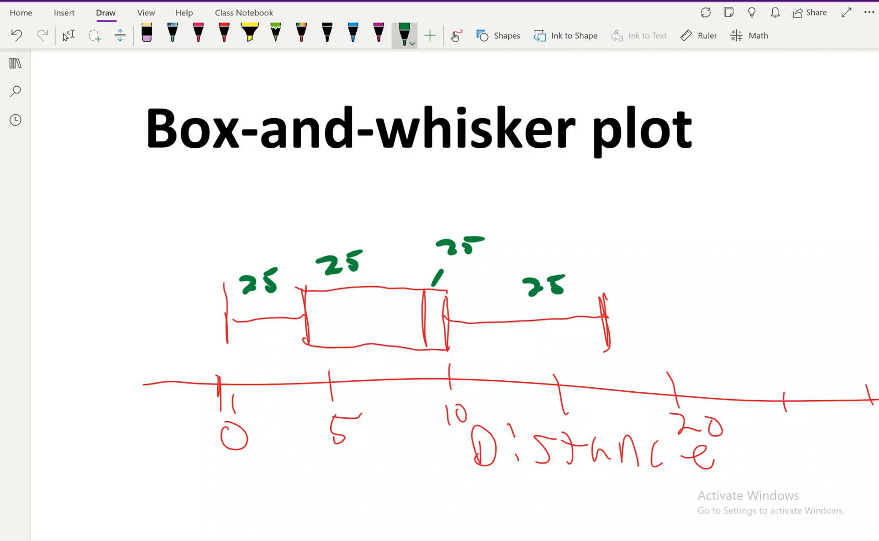
Step: Highlight the whisker from Q3 to the maximum and the bottom of the median-to-Q3 box section in green ink
{"action": "left_click_drag", "start_coordinate": [451, 320], "coordinate": [602, 317]}
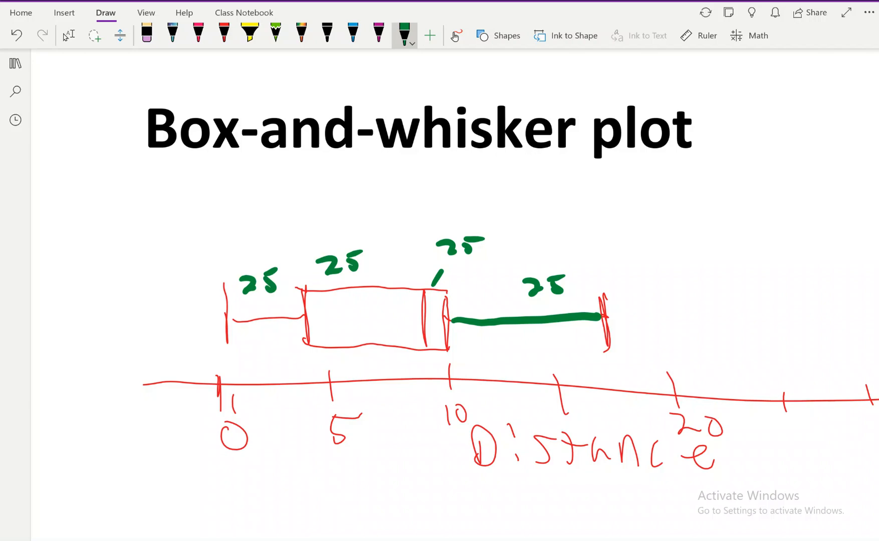
{"action": "mouse_move", "coordinate": [426, 341]}
{"action": "left_mouse_down"}
{"action": "mouse_move", "coordinate": [426, 354]}
{"action": "mouse_move", "coordinate": [450, 341]}
{"action": "left_mouse_up"}
{"action": "left_click", "coordinate": [65, 36]}
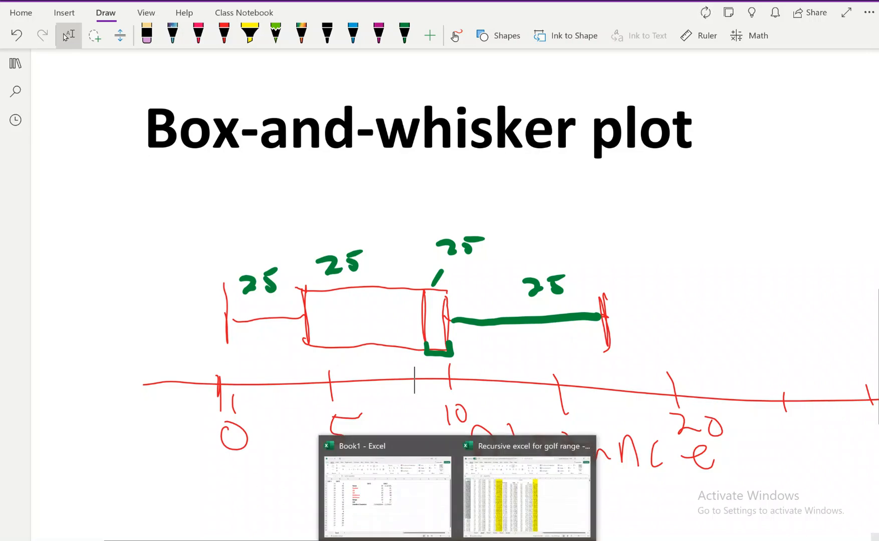
Step: Switch to the Book1 workbook in Excel and insert a box-and-whisker chart from the List 1 values in E4:E8
{"action": "left_click", "coordinate": [422, 532]}
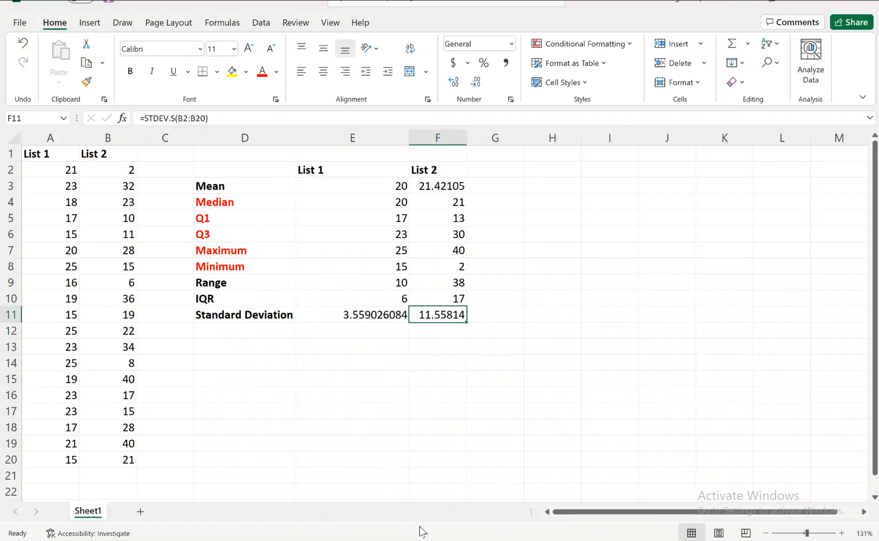
{"action": "left_click_drag", "start_coordinate": [357, 201], "coordinate": [366, 267]}
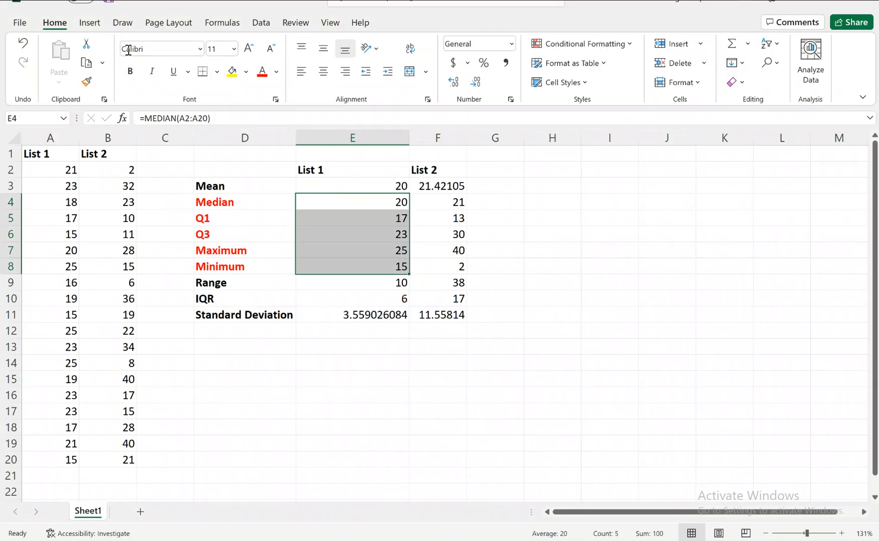
{"action": "left_click", "coordinate": [95, 25]}
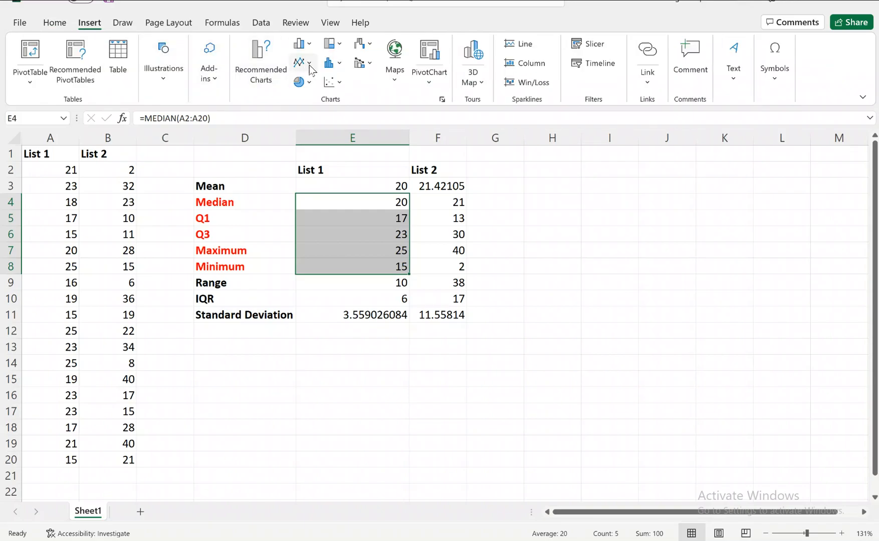
{"action": "left_click", "coordinate": [339, 65]}
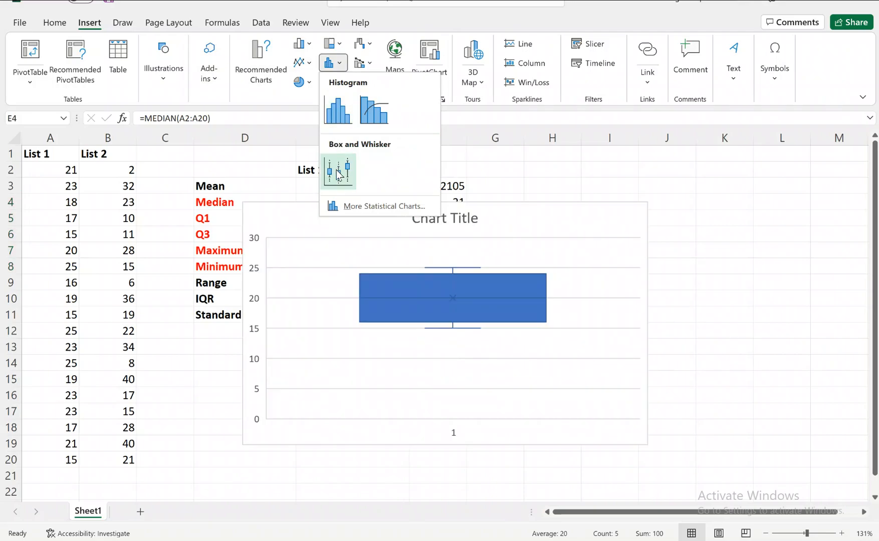
{"action": "left_click", "coordinate": [339, 173]}
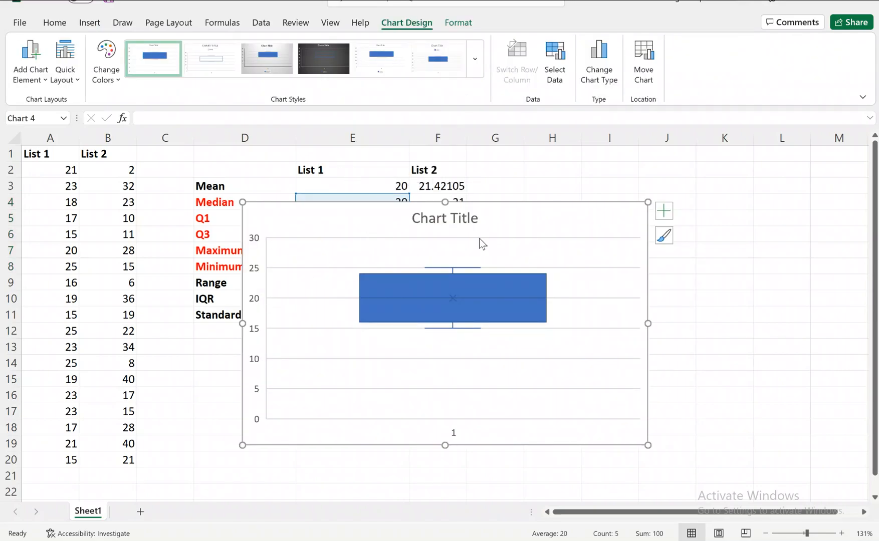
{"action": "left_click", "coordinate": [451, 226]}
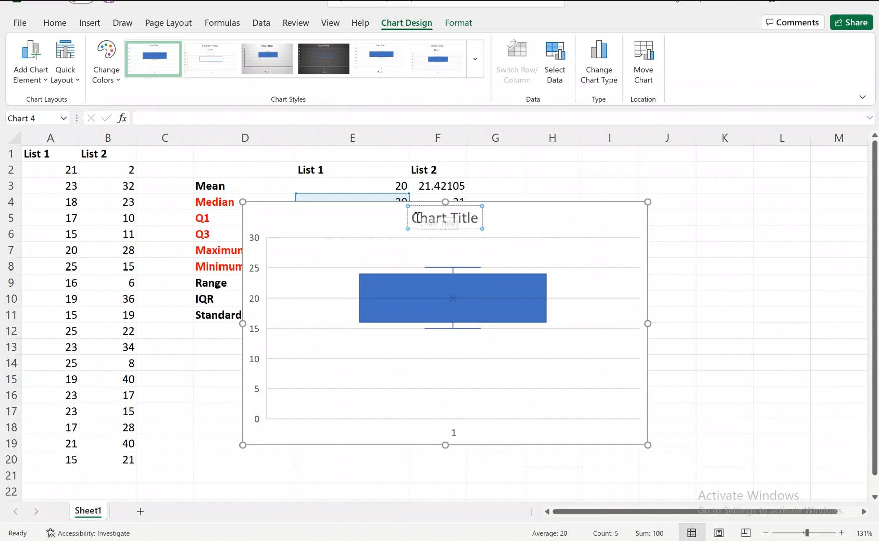
{"action": "left_click_drag", "start_coordinate": [413, 219], "coordinate": [467, 219]}
{"action": "left_click", "coordinate": [577, 241]}
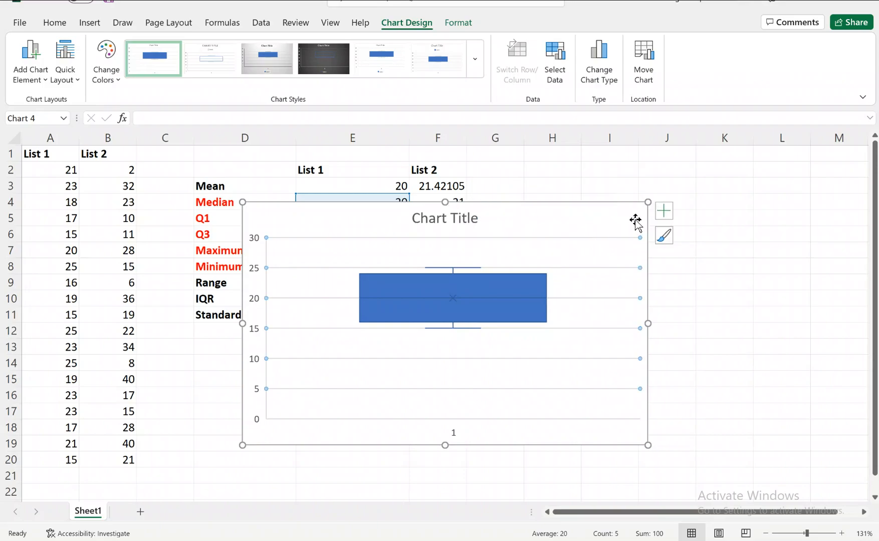
Step: Add primary horizontal and primary vertical axis titles to the box-and-whisker chart
{"action": "left_click", "coordinate": [31, 76]}
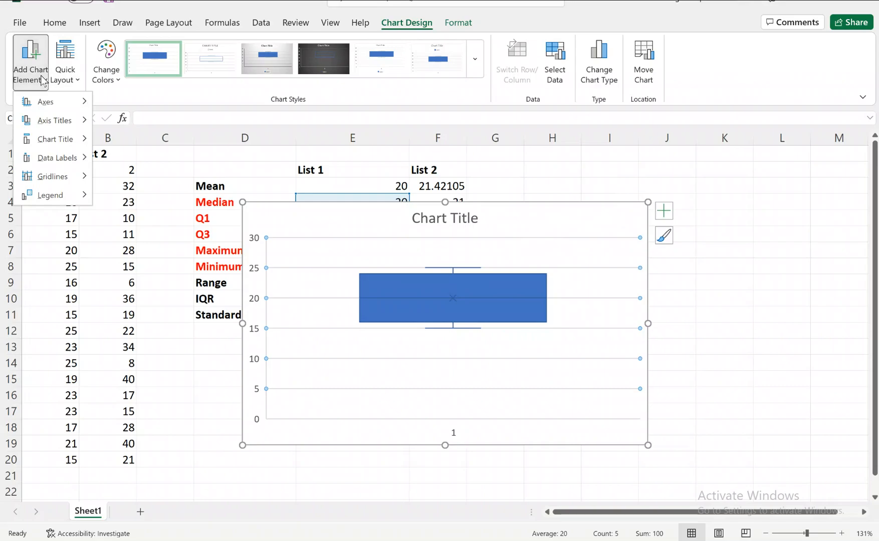
{"action": "mouse_move", "coordinate": [54, 120]}
{"action": "left_click", "coordinate": [141, 121]}
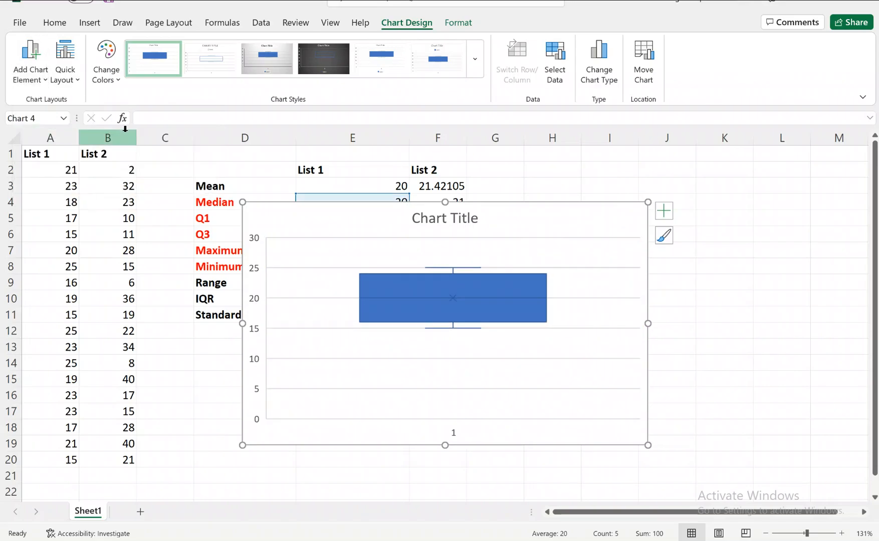
{"action": "left_click", "coordinate": [31, 70]}
{"action": "mouse_move", "coordinate": [54, 120]}
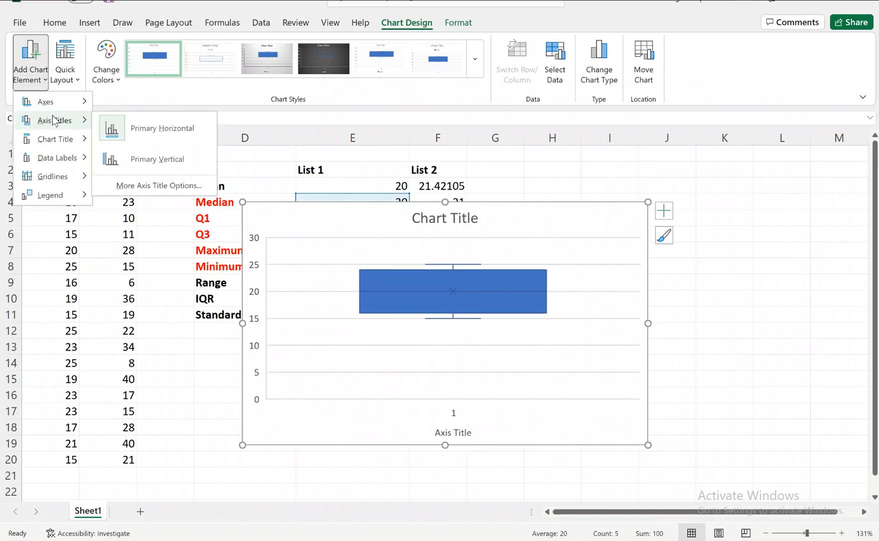
{"action": "left_click", "coordinate": [124, 159]}
Step: Change the vertical axis title to "Distance (m)"
{"action": "left_click", "coordinate": [255, 317]}
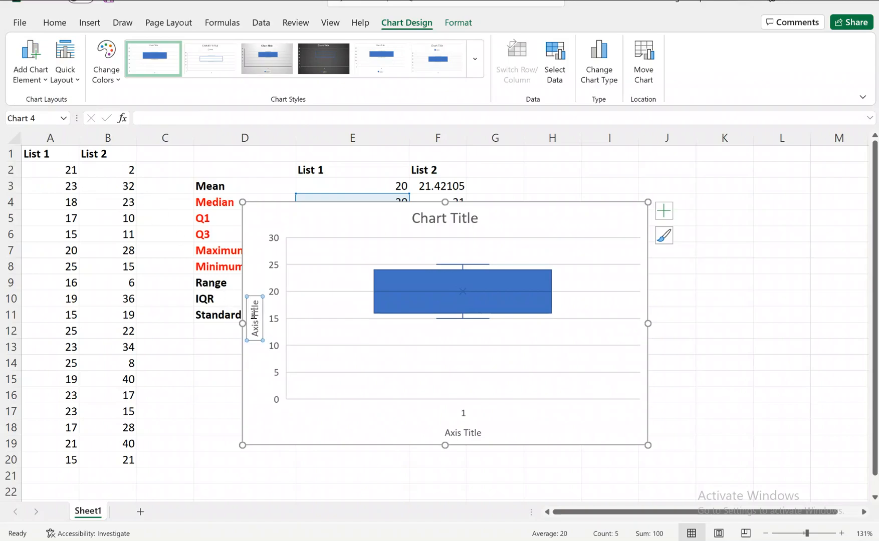
{"action": "left_click", "coordinate": [257, 343]}
{"action": "left_click_drag", "start_coordinate": [256, 337], "coordinate": [254, 302]}
{"action": "type", "text": "Distance"}
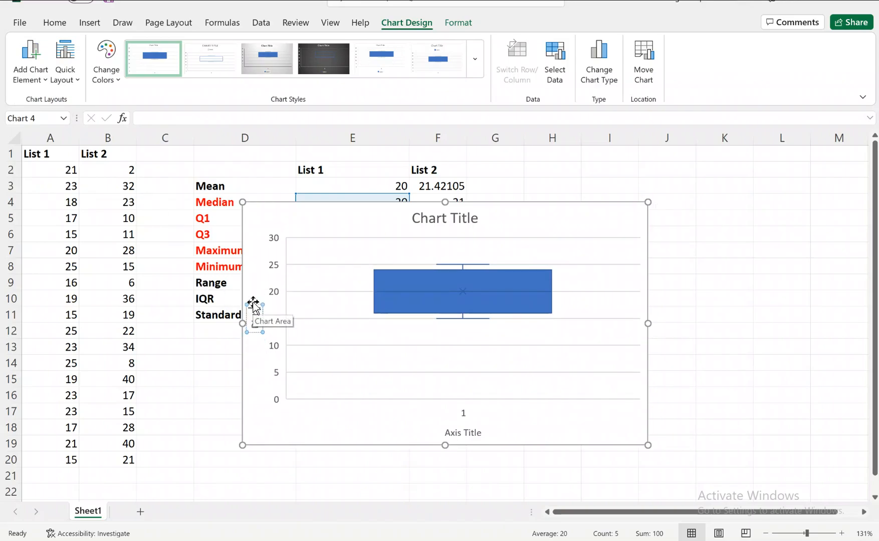
{"action": "type", "text": " (m)"}
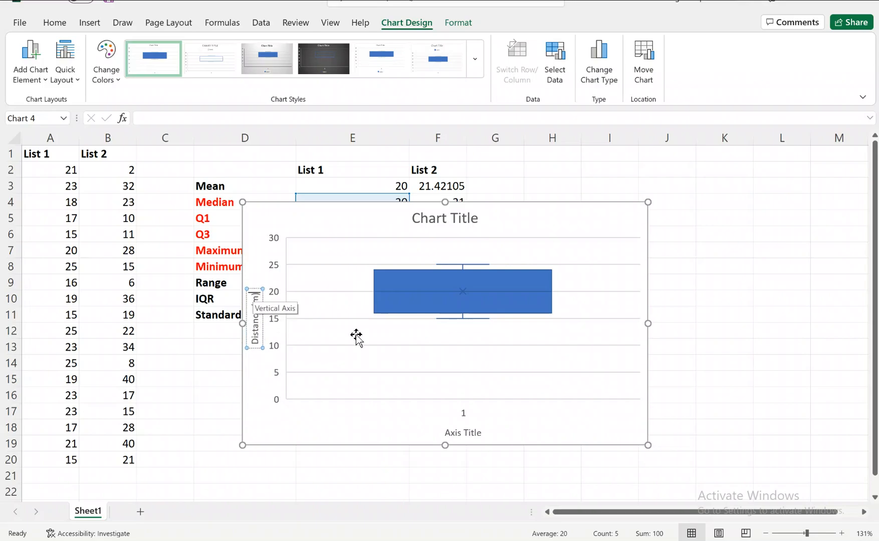
Step: Change the horizontal axis title to "List 1"
{"action": "left_click", "coordinate": [453, 432]}
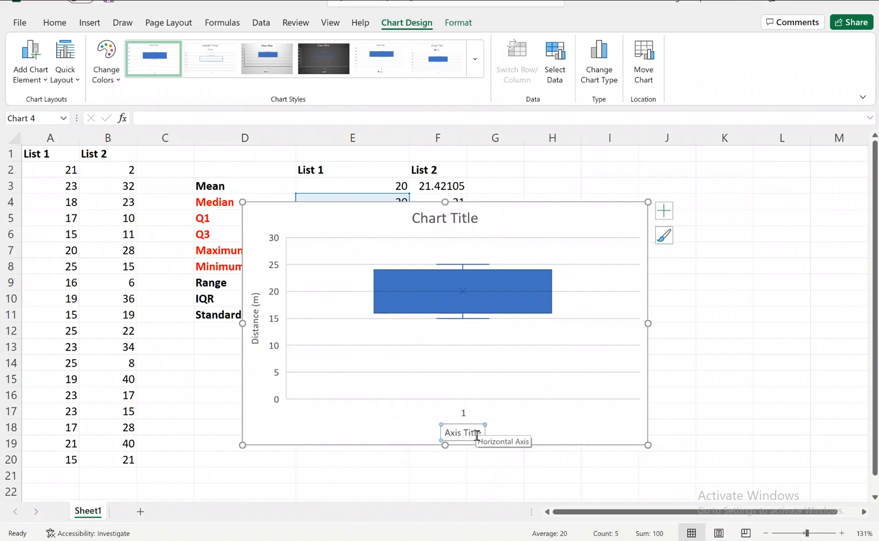
{"action": "left_click_drag", "start_coordinate": [480, 434], "coordinate": [446, 430]}
{"action": "type", "text": "List 1"}
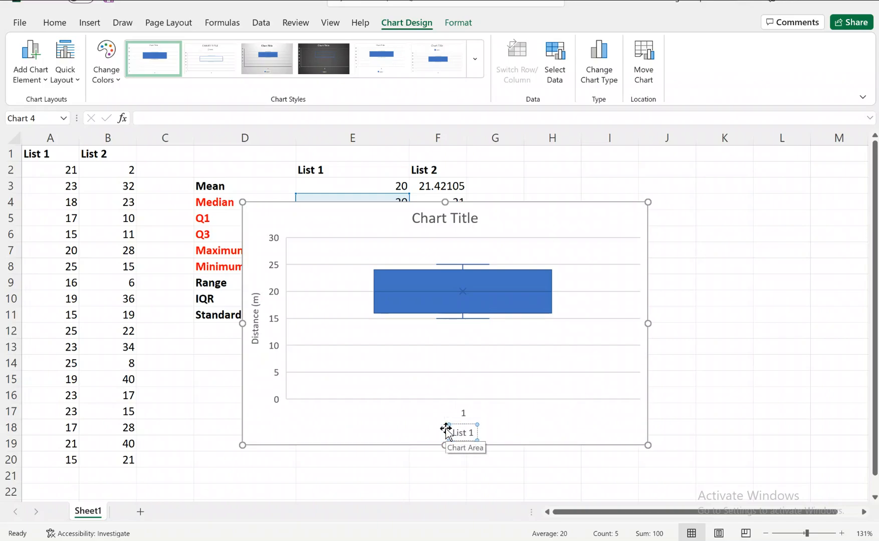
{"action": "left_click", "coordinate": [547, 263]}
{"action": "left_click", "coordinate": [434, 238]}
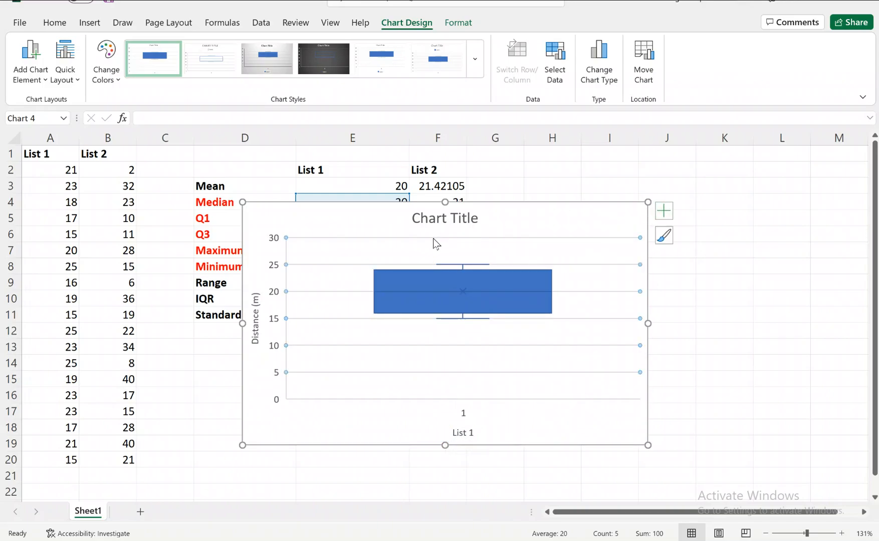
Step: Show data labels to the right of the plotted values and move the chart beside the statistics table
{"action": "left_click", "coordinate": [15, 48]}
{"action": "mouse_move", "coordinate": [33, 160]}
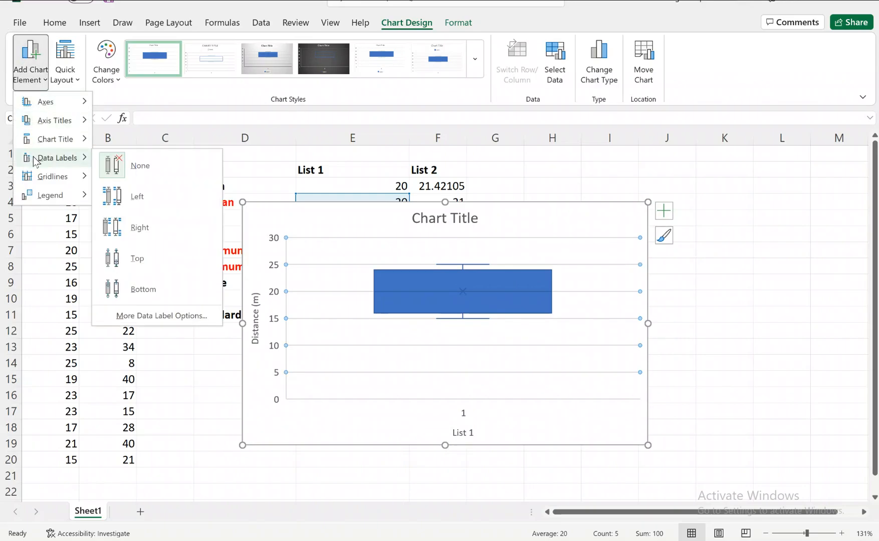
{"action": "left_click", "coordinate": [132, 229]}
{"action": "left_click_drag", "start_coordinate": [370, 205], "coordinate": [571, 196]}
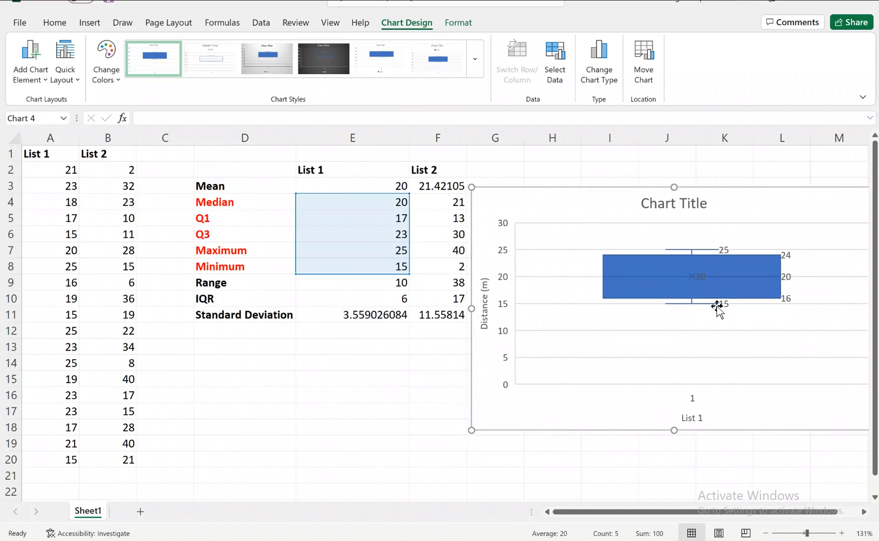
Step: Compare List 1's raw data, minimum, maximum and quartile cells with the data labels on the box-and-whisker chart
{"action": "left_click", "coordinate": [352, 270]}
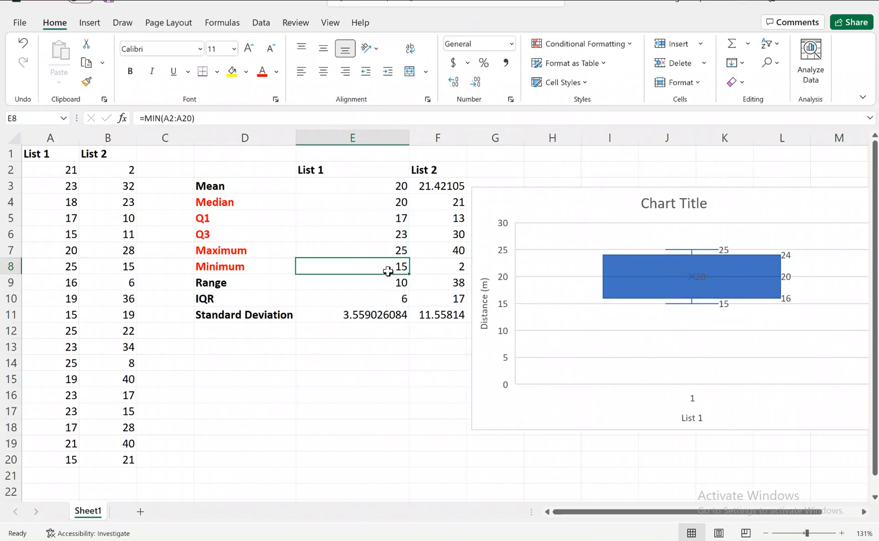
{"action": "left_click", "coordinate": [58, 207]}
{"action": "left_click_drag", "start_coordinate": [58, 207], "coordinate": [47, 430]}
{"action": "left_click", "coordinate": [706, 249]}
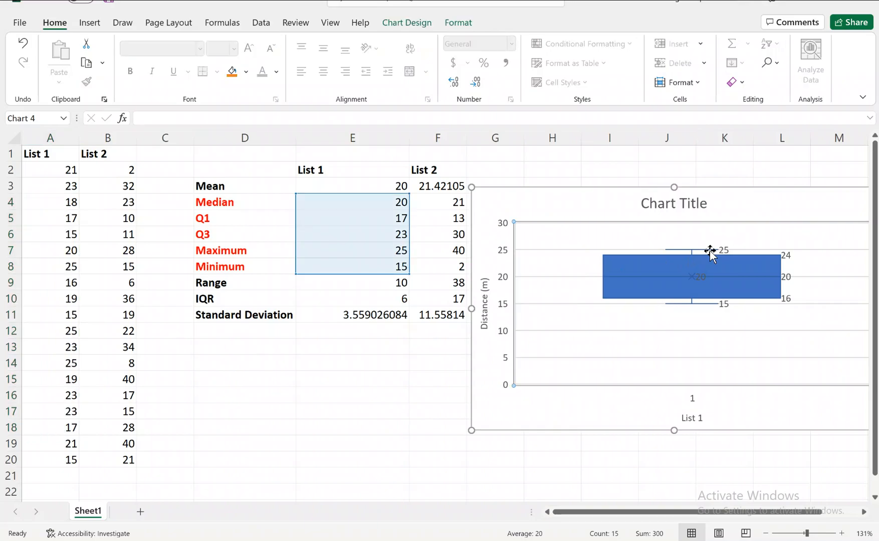
{"action": "left_click", "coordinate": [365, 250]}
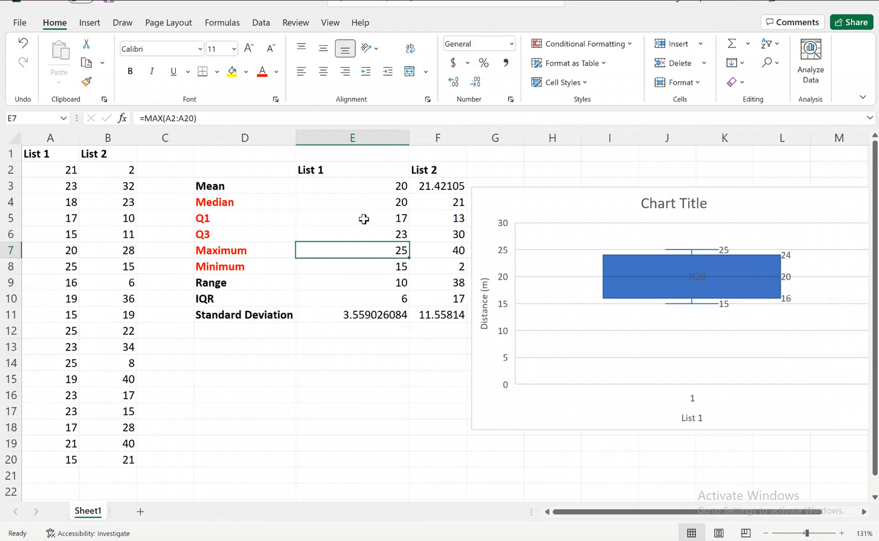
{"action": "left_click_drag", "start_coordinate": [363, 220], "coordinate": [366, 265]}
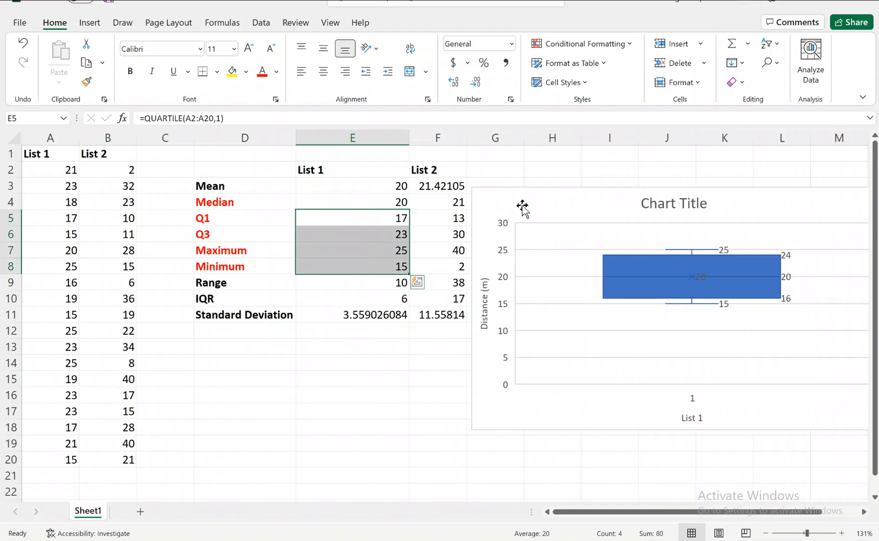
Step: Replace the List 1 chart with a box-and-whisker chart of both lists' values in E4:F8
{"action": "left_click", "coordinate": [575, 202]}
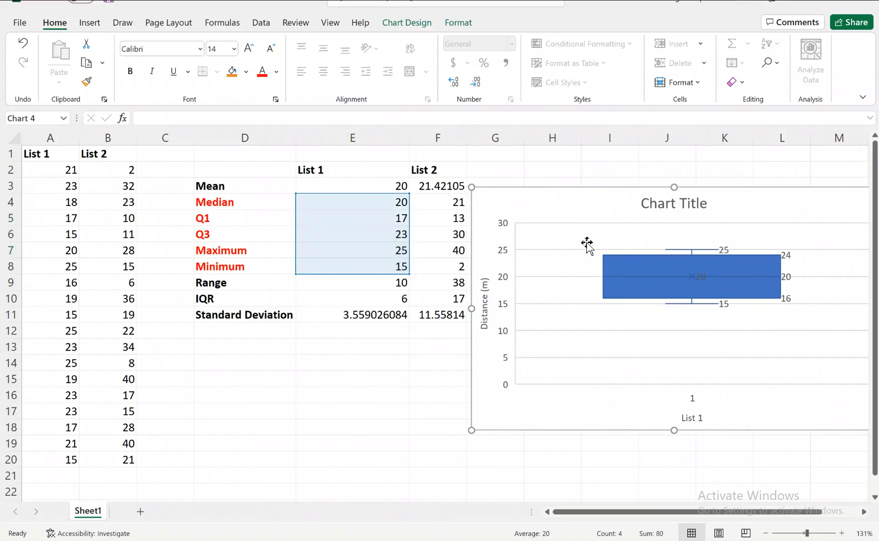
{"action": "key", "text": "Delete"}
{"action": "left_click", "coordinate": [343, 192]}
{"action": "left_click_drag", "start_coordinate": [339, 200], "coordinate": [446, 273]}
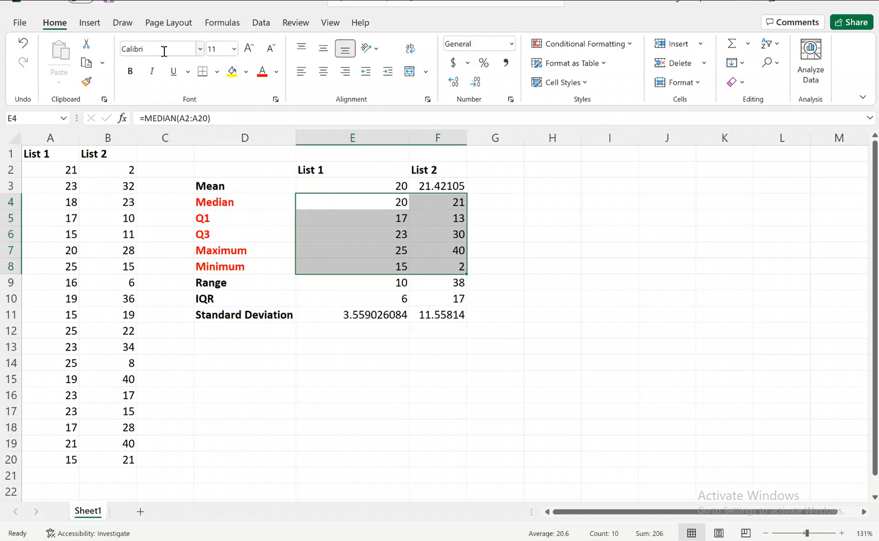
{"action": "left_click", "coordinate": [88, 23]}
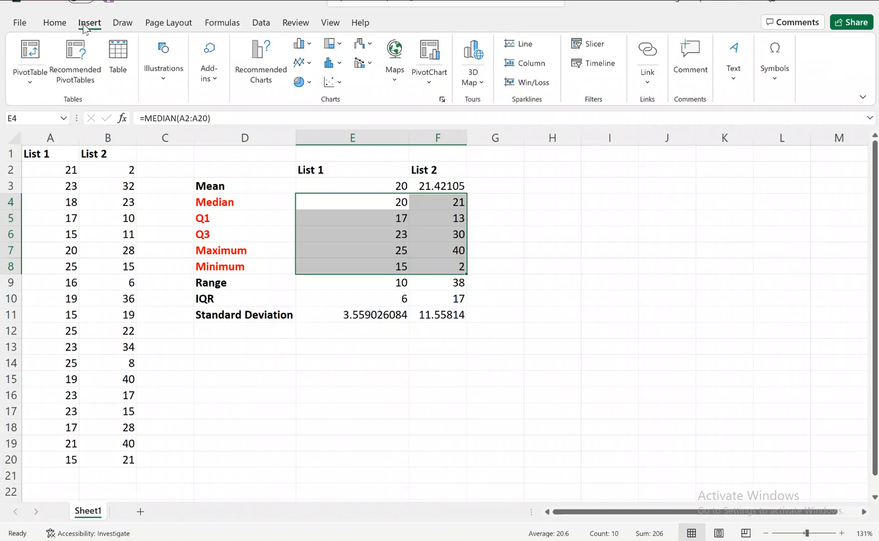
{"action": "left_click", "coordinate": [333, 63]}
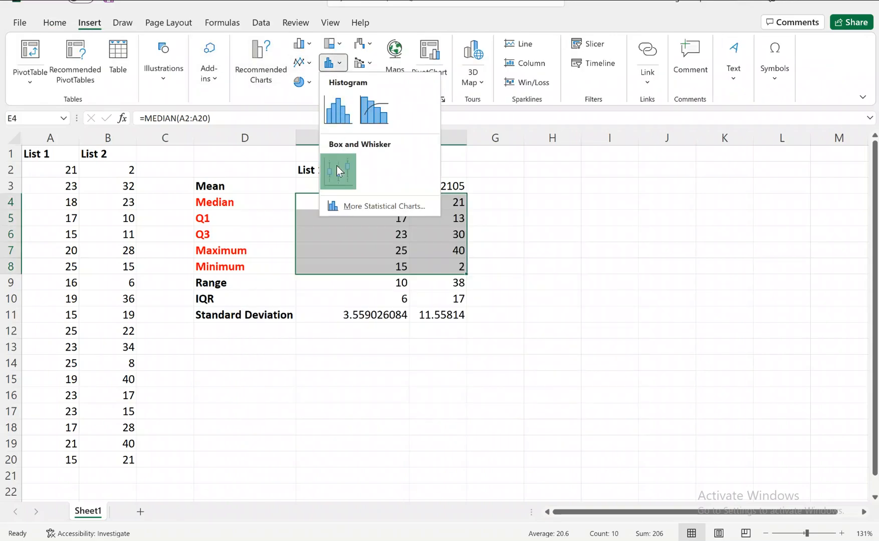
{"action": "left_click", "coordinate": [338, 171]}
Step: Move the two-list box-and-whisker chart below the Standard Deviation row of the statistics table
{"action": "scroll", "coordinate": [369, 219], "scroll_direction": "down", "scroll_amount": 2}
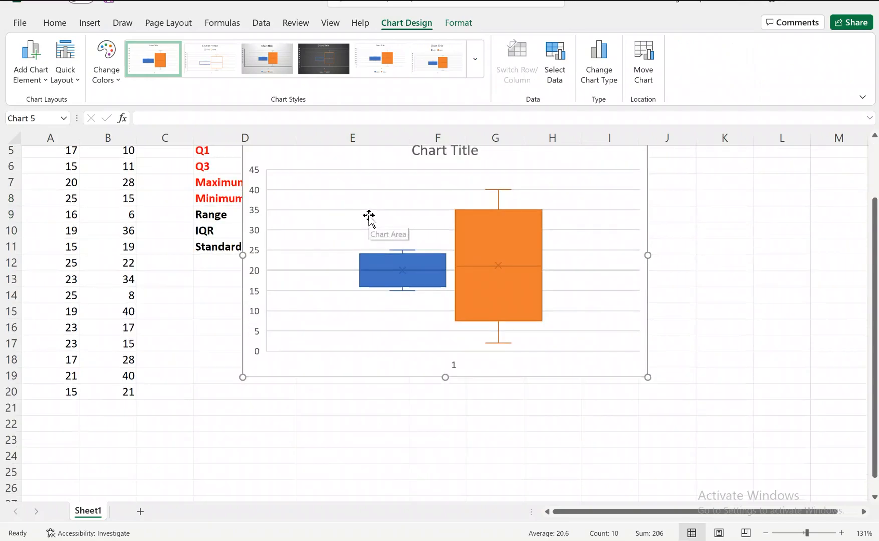
{"action": "scroll", "coordinate": [359, 191], "scroll_direction": "up", "scroll_amount": 1}
{"action": "left_click_drag", "start_coordinate": [358, 187], "coordinate": [335, 310]}
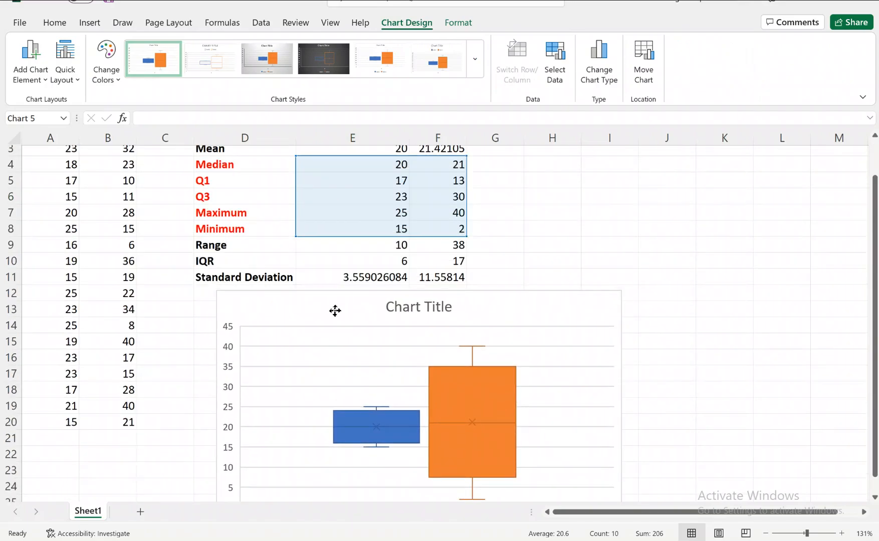
{"action": "scroll", "coordinate": [598, 280], "scroll_direction": "down", "scroll_amount": 1}
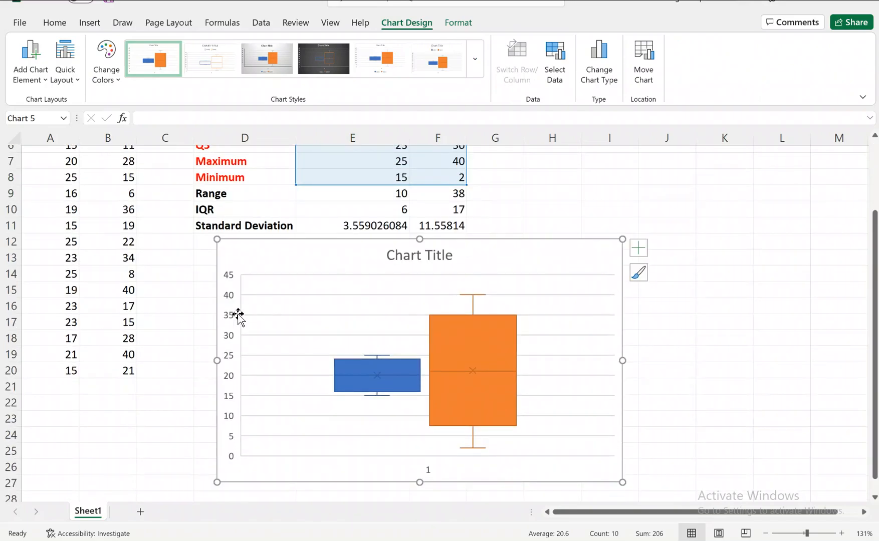
Step: Add primary horizontal and primary vertical axis titles to the two-list chart and select the vertical one
{"action": "left_click", "coordinate": [29, 89]}
{"action": "mouse_move", "coordinate": [54, 120]}
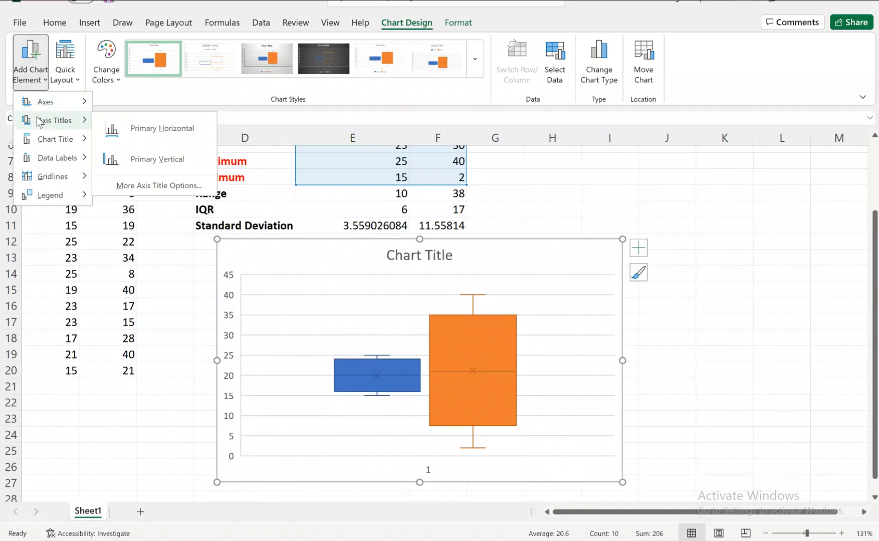
{"action": "left_click", "coordinate": [125, 129]}
{"action": "left_click", "coordinate": [35, 63]}
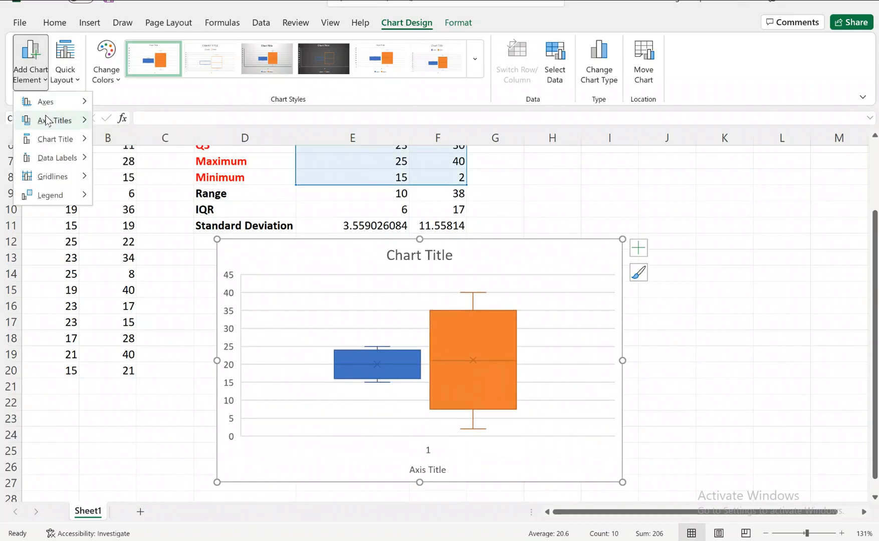
{"action": "left_click", "coordinate": [140, 155]}
{"action": "left_click", "coordinate": [229, 372]}
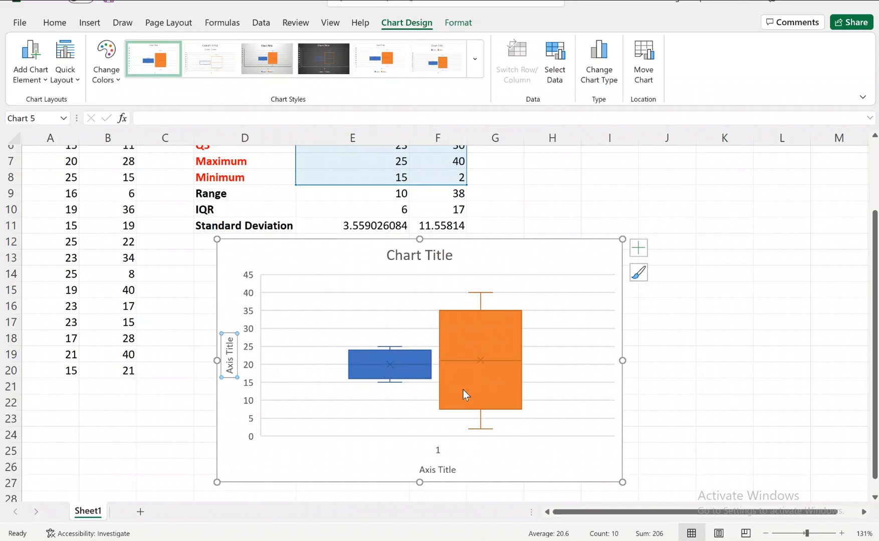
{"action": "scroll", "coordinate": [463, 389], "scroll_direction": "up", "scroll_amount": 2}
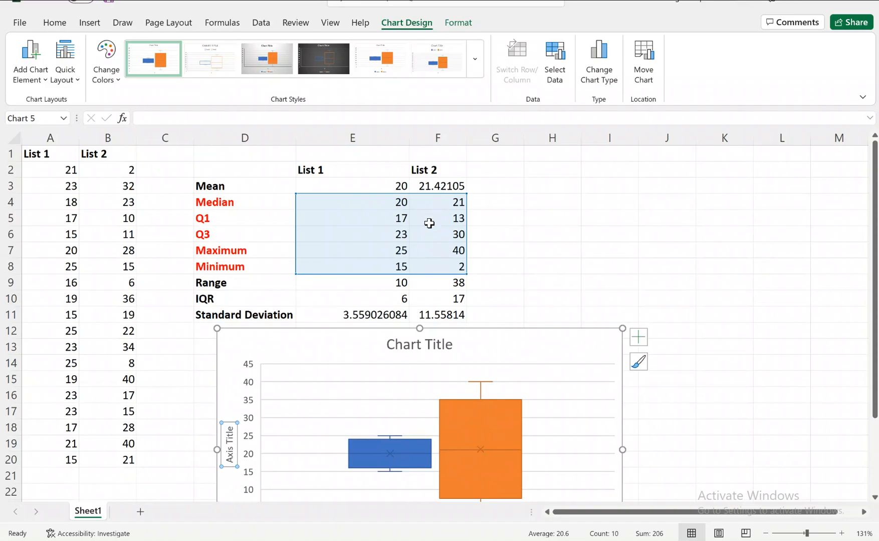
{"action": "scroll", "coordinate": [387, 443], "scroll_direction": "down", "scroll_amount": 2}
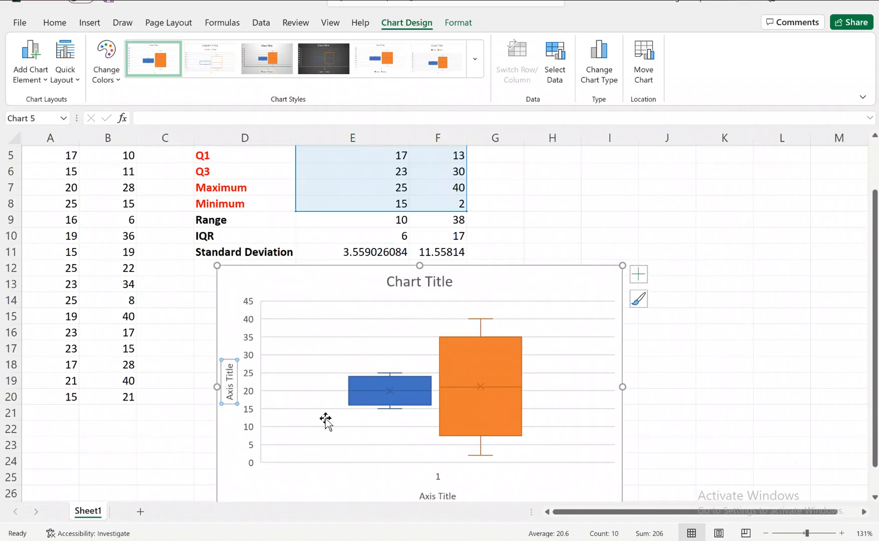
{"action": "scroll", "coordinate": [255, 408], "scroll_direction": "down", "scroll_amount": 2}
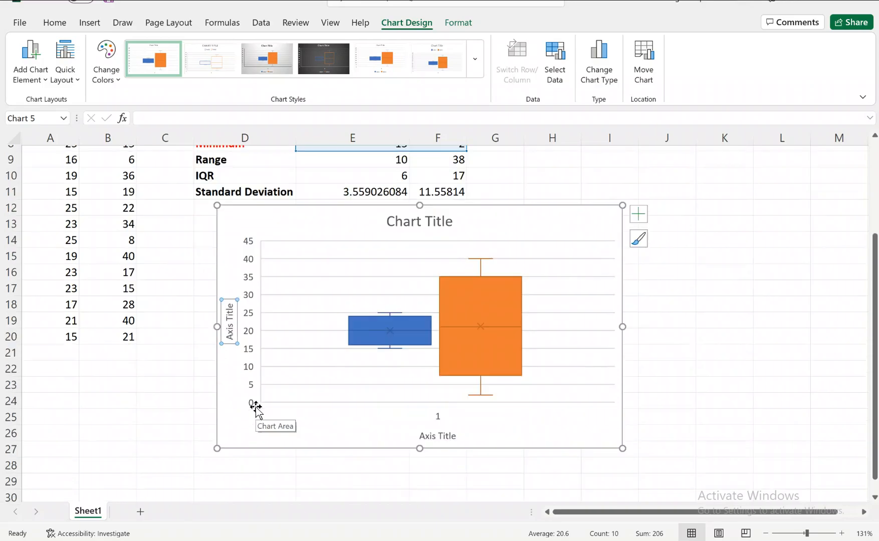
{"action": "scroll", "coordinate": [394, 385], "scroll_direction": "up", "scroll_amount": 1}
{"action": "left_click", "coordinate": [439, 464]}
{"action": "left_click", "coordinate": [437, 439]}
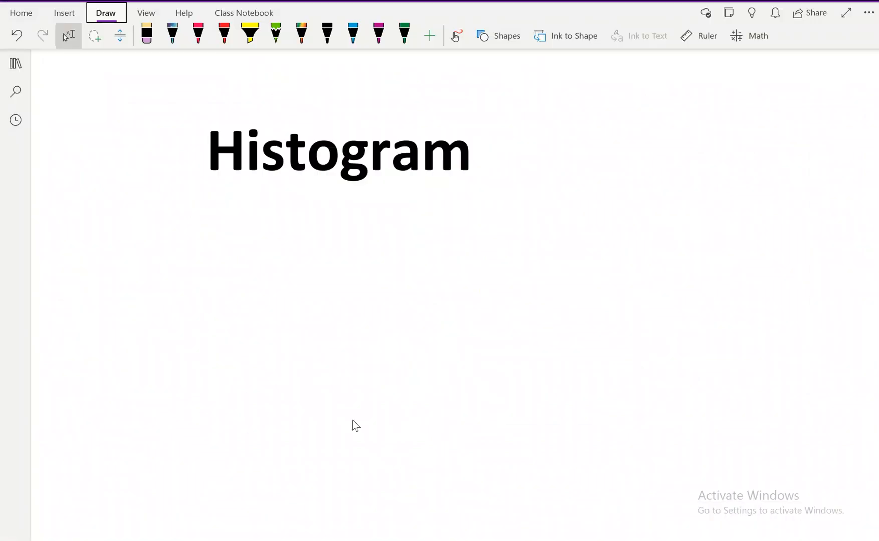
Step: Switch to OneNote and draw green chart axes below the Histogram heading, labelling the horizontal one Distance and the vertical one freq
{"action": "left_click", "coordinate": [405, 34]}
{"action": "mouse_move", "coordinate": [196, 193]}
{"action": "left_mouse_down"}
{"action": "mouse_move", "coordinate": [194, 353]}
{"action": "mouse_move", "coordinate": [294, 394]}
{"action": "mouse_move", "coordinate": [552, 392]}
{"action": "left_mouse_up"}
{"action": "mouse_move", "coordinate": [288, 443]}
{"action": "left_mouse_down"}
{"action": "mouse_move", "coordinate": [298, 472]}
{"action": "mouse_move", "coordinate": [326, 464]}
{"action": "left_mouse_up"}
{"action": "left_click_drag", "start_coordinate": [321, 439], "coordinate": [324, 446]}
{"action": "mouse_move", "coordinate": [339, 457]}
{"action": "left_mouse_down"}
{"action": "mouse_move", "coordinate": [345, 469]}
{"action": "mouse_move", "coordinate": [346, 457]}
{"action": "left_mouse_up"}
{"action": "left_click_drag", "start_coordinate": [359, 445], "coordinate": [359, 465]}
{"action": "left_click_drag", "start_coordinate": [354, 454], "coordinate": [409, 468]}
{"action": "mouse_move", "coordinate": [423, 457]}
{"action": "left_mouse_down"}
{"action": "mouse_move", "coordinate": [414, 467]}
{"action": "mouse_move", "coordinate": [453, 470]}
{"action": "left_mouse_up"}
{"action": "mouse_move", "coordinate": [85, 203]}
{"action": "left_mouse_down"}
{"action": "mouse_move", "coordinate": [76, 236]}
{"action": "mouse_move", "coordinate": [75, 223]}
{"action": "left_mouse_up"}
{"action": "mouse_move", "coordinate": [83, 224]}
{"action": "left_mouse_down"}
{"action": "mouse_move", "coordinate": [102, 201]}
{"action": "mouse_move", "coordinate": [135, 231]}
{"action": "left_mouse_up"}
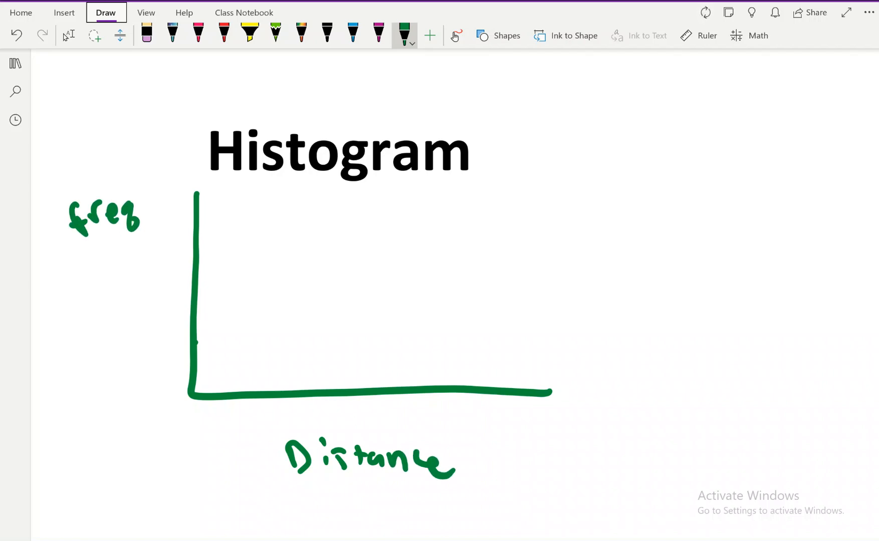
Step: In red, mark 0, 5, 10, 15 and 20 along the Distance axis, list 1, 1, 2, 3, 5, 6, 7, 10, and bracket 1 through 5
{"action": "left_click", "coordinate": [224, 35]}
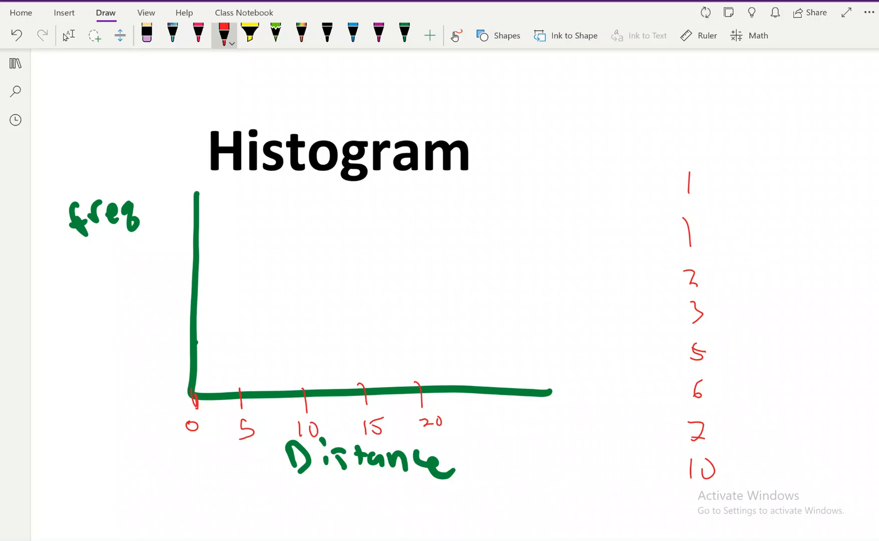
{"action": "mouse_move", "coordinate": [717, 147]}
{"action": "left_mouse_down"}
{"action": "mouse_move", "coordinate": [648, 225]}
{"action": "mouse_move", "coordinate": [639, 363]}
{"action": "mouse_move", "coordinate": [704, 369]}
{"action": "left_mouse_up"}
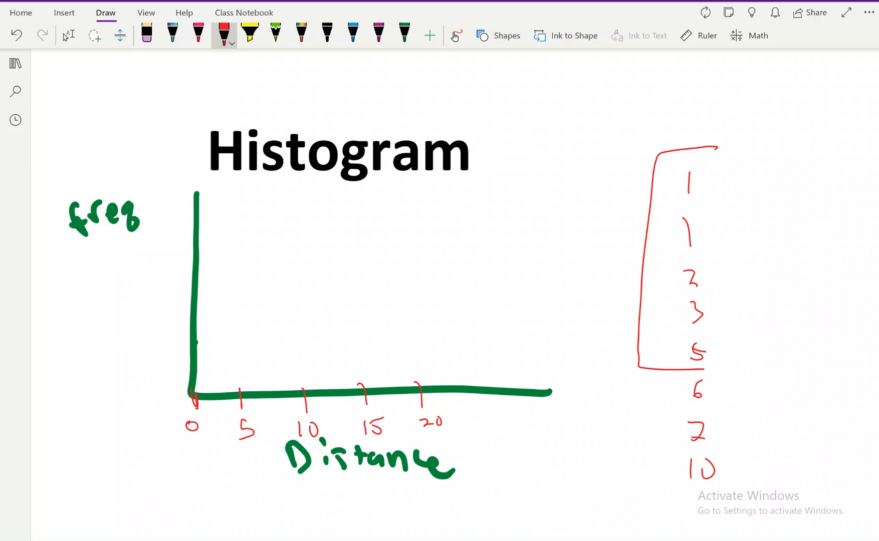
Step: Erase the handwritten numbers below the tick marks on the Distance axis
{"action": "left_click", "coordinate": [146, 35]}
{"action": "left_click_drag", "start_coordinate": [191, 425], "coordinate": [435, 423]}
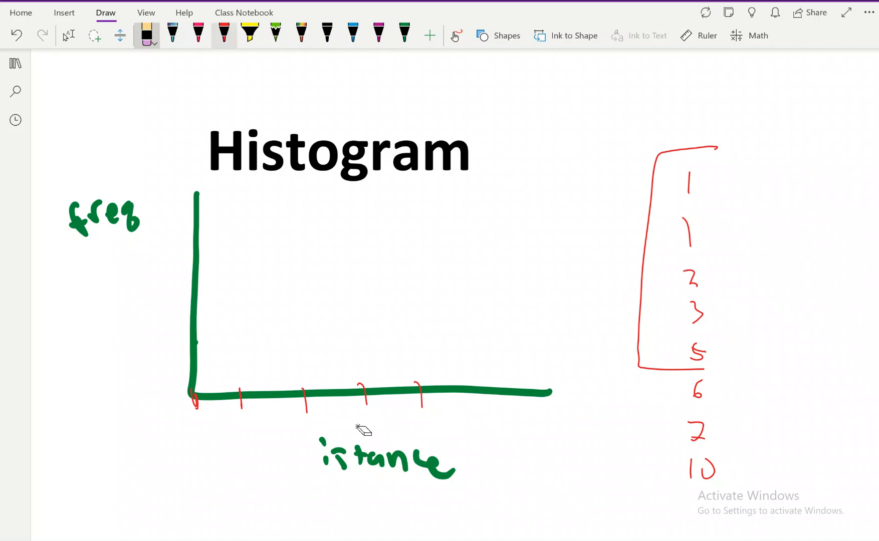
{"action": "left_click", "coordinate": [224, 34]}
{"action": "left_click_drag", "start_coordinate": [199, 433], "coordinate": [206, 421]}
{"action": "left_click_drag", "start_coordinate": [216, 434], "coordinate": [223, 433]}
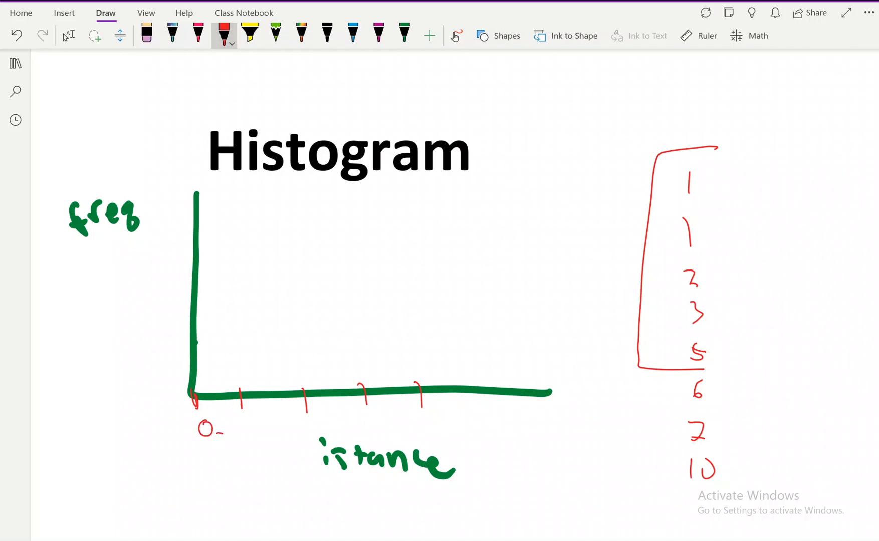
{"action": "left_click", "coordinate": [67, 35]}
{"action": "key", "text": "ctrl+z"}
{"action": "key", "text": "ctrl+z"}
Step: Write the interval labels 1-5, 6-10, 11-15 and 16-20 in red between the tick marks on the Distance axis
{"action": "left_click", "coordinate": [224, 34]}
{"action": "left_click_drag", "start_coordinate": [197, 416], "coordinate": [202, 435]}
{"action": "left_click_drag", "start_coordinate": [205, 427], "coordinate": [209, 426]}
{"action": "left_click_drag", "start_coordinate": [266, 412], "coordinate": [261, 425]}
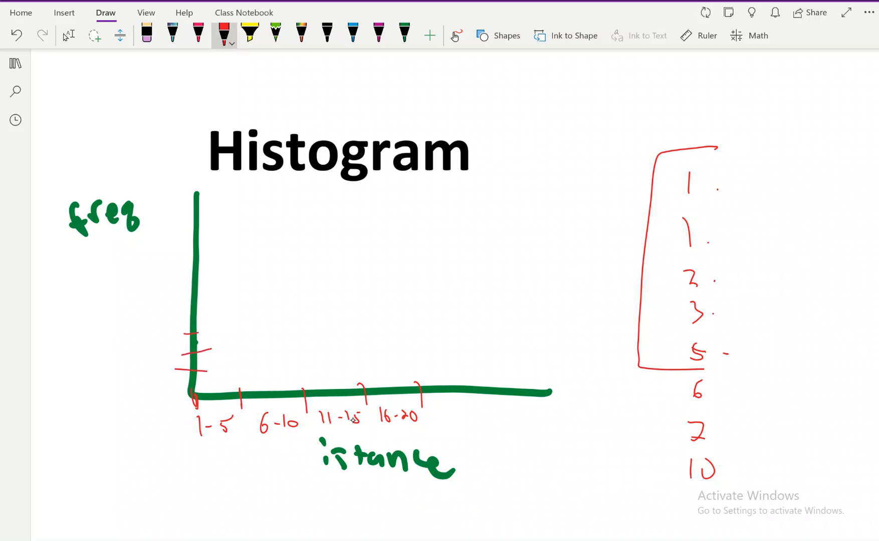
Step: Mark 5 on the freq axis, then draw and shade a bar of that height over 1-5 and a shorter one over 6-10
{"action": "left_click_drag", "start_coordinate": [187, 287], "coordinate": [209, 283]}
{"action": "left_click_drag", "start_coordinate": [150, 288], "coordinate": [157, 297]}
{"action": "mouse_move", "coordinate": [206, 286]}
{"action": "left_mouse_down"}
{"action": "mouse_move", "coordinate": [242, 393]}
{"action": "mouse_move", "coordinate": [200, 312]}
{"action": "mouse_move", "coordinate": [235, 343]}
{"action": "mouse_move", "coordinate": [240, 391]}
{"action": "left_mouse_up"}
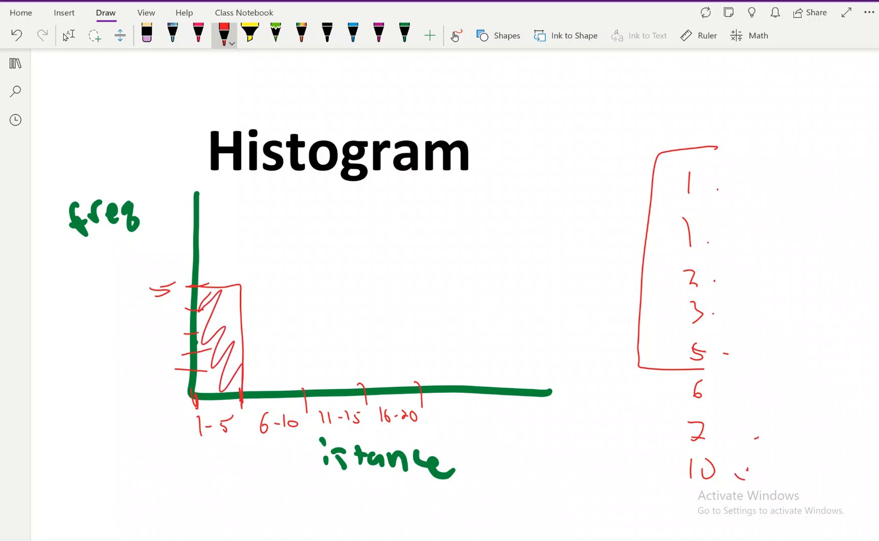
{"action": "mouse_move", "coordinate": [242, 333]}
{"action": "left_mouse_down"}
{"action": "mouse_move", "coordinate": [276, 339]}
{"action": "mouse_move", "coordinate": [309, 393]}
{"action": "left_mouse_up"}
{"action": "left_click_drag", "start_coordinate": [244, 369], "coordinate": [296, 389]}
Step: Draw a tall bar over the 11-15 interval and a shorter bar over 16-20, and shade them in red
{"action": "mouse_move", "coordinate": [299, 211]}
{"action": "left_mouse_down"}
{"action": "mouse_move", "coordinate": [309, 359]}
{"action": "mouse_move", "coordinate": [373, 248]}
{"action": "mouse_move", "coordinate": [368, 388]}
{"action": "left_mouse_up"}
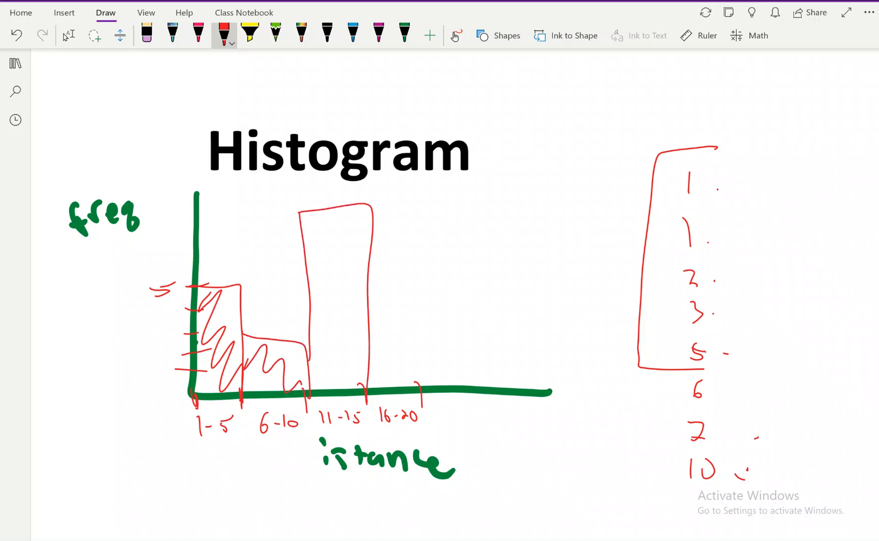
{"action": "left_click_drag", "start_coordinate": [366, 328], "coordinate": [425, 388]}
{"action": "mouse_move", "coordinate": [315, 213]}
{"action": "left_mouse_down"}
{"action": "mouse_move", "coordinate": [347, 387]}
{"action": "mouse_move", "coordinate": [414, 372]}
{"action": "left_mouse_up"}
{"action": "left_click_drag", "start_coordinate": [236, 183], "coordinate": [495, 178]}
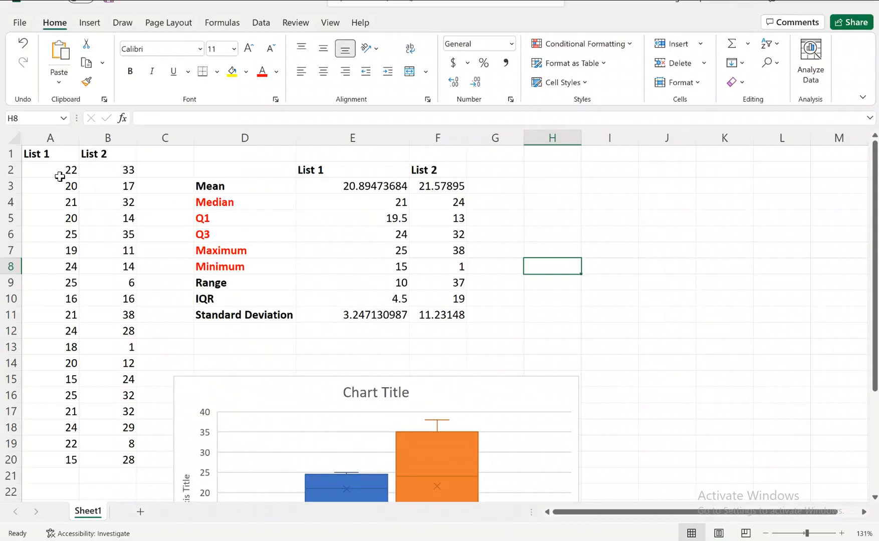
Step: In Excel, insert a histogram of the List 1 values in A2:A20 and move it up and right, beside the List 1 statistics
{"action": "left_click_drag", "start_coordinate": [58, 169], "coordinate": [72, 460]}
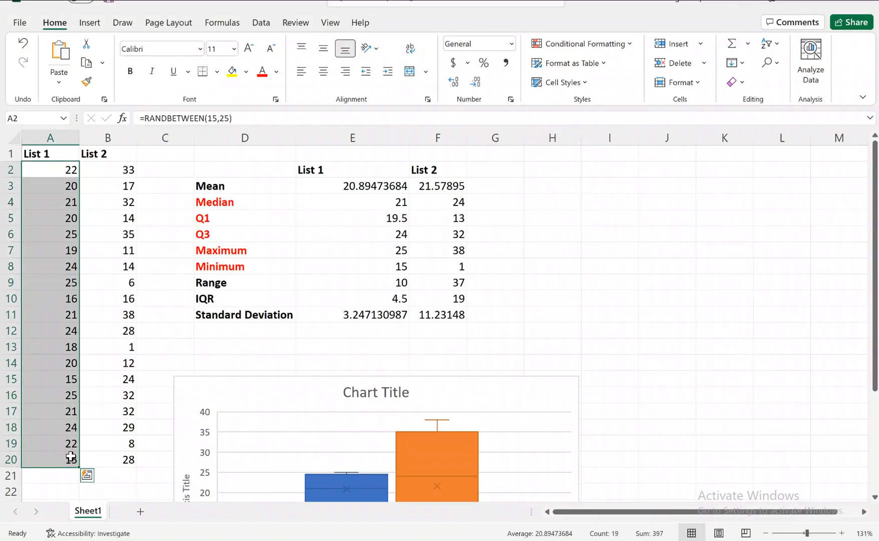
{"action": "left_click", "coordinate": [88, 23]}
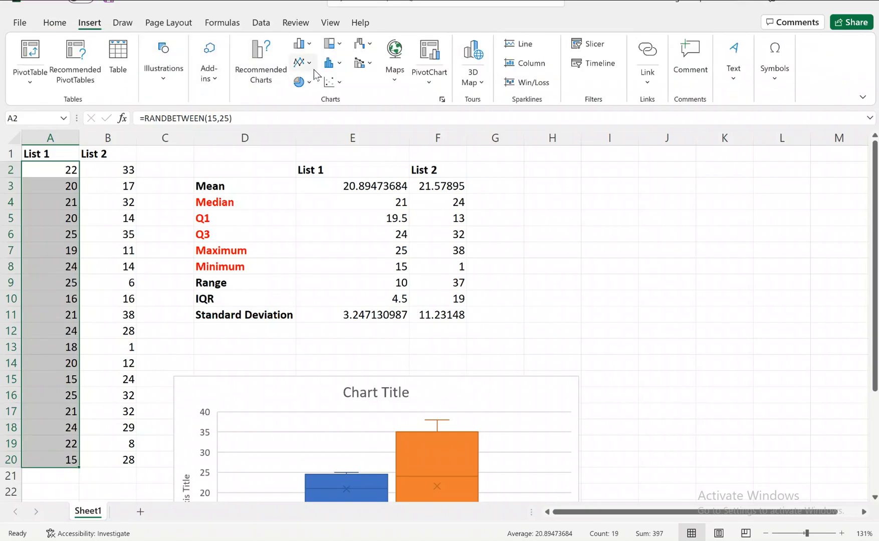
{"action": "left_click", "coordinate": [332, 64]}
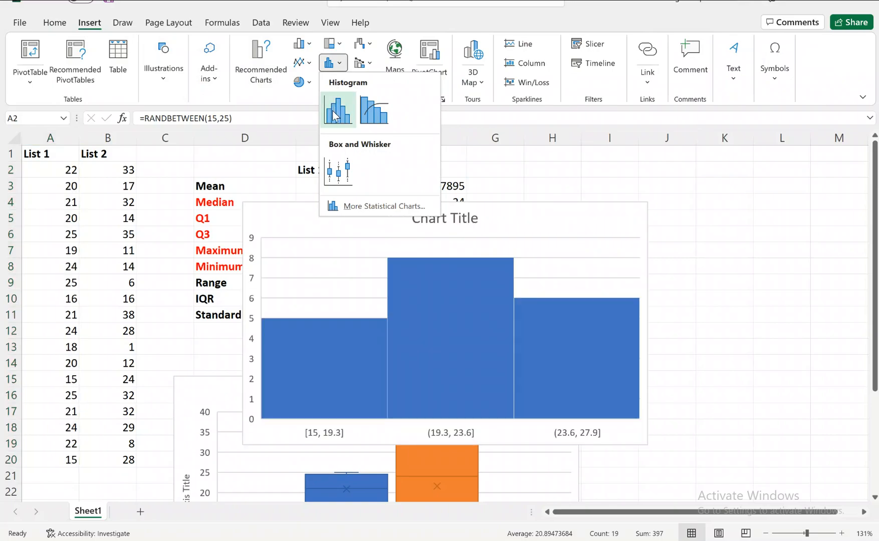
{"action": "left_click", "coordinate": [335, 113]}
{"action": "left_click_drag", "start_coordinate": [335, 231], "coordinate": [523, 191]}
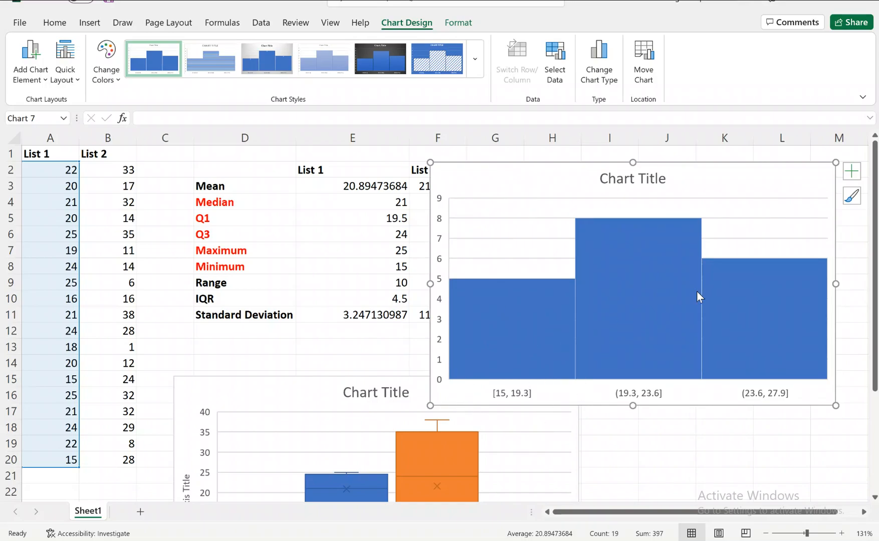
Step: Examine the histogram's three bars and the bin ranges on its horizontal axis
{"action": "left_click", "coordinate": [579, 346]}
{"action": "left_click", "coordinate": [629, 334]}
{"action": "left_click", "coordinate": [751, 356]}
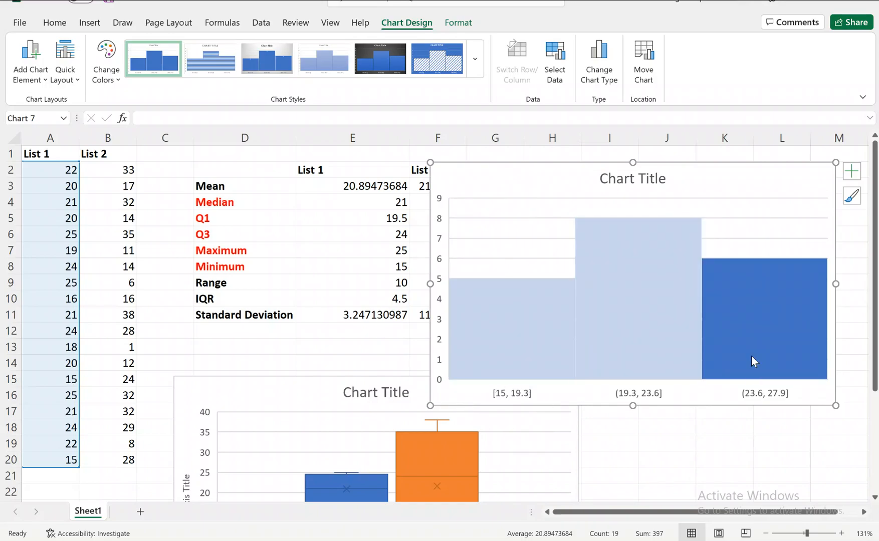
{"action": "left_click", "coordinate": [499, 397]}
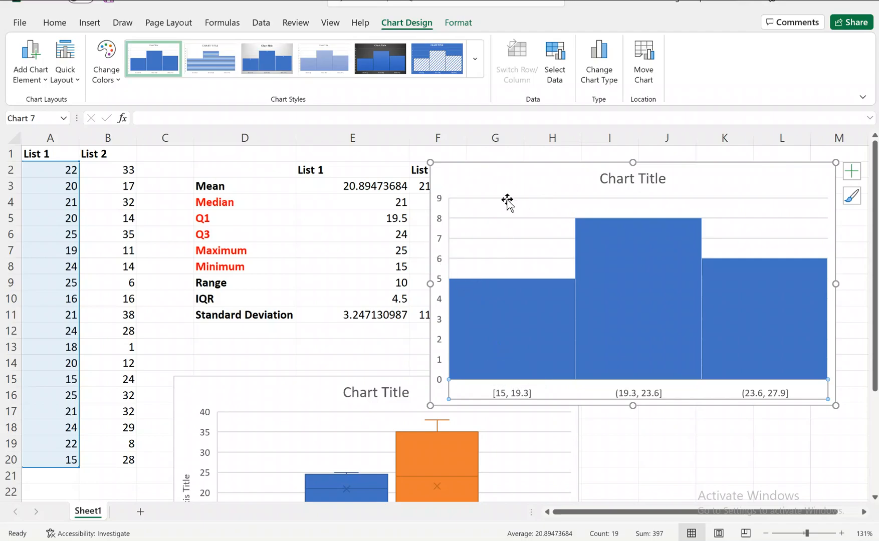
{"action": "left_click", "coordinate": [32, 59]}
{"action": "mouse_move", "coordinate": [75, 102]}
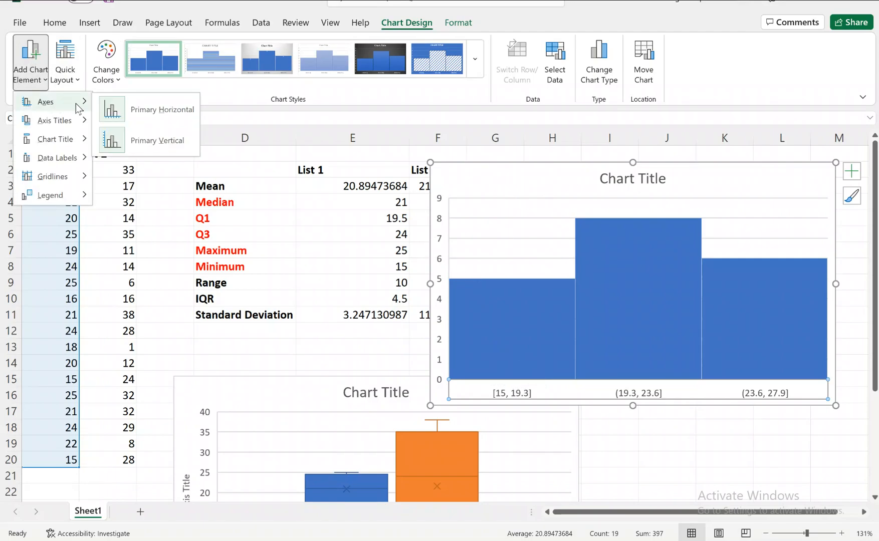
{"action": "left_click", "coordinate": [131, 120]}
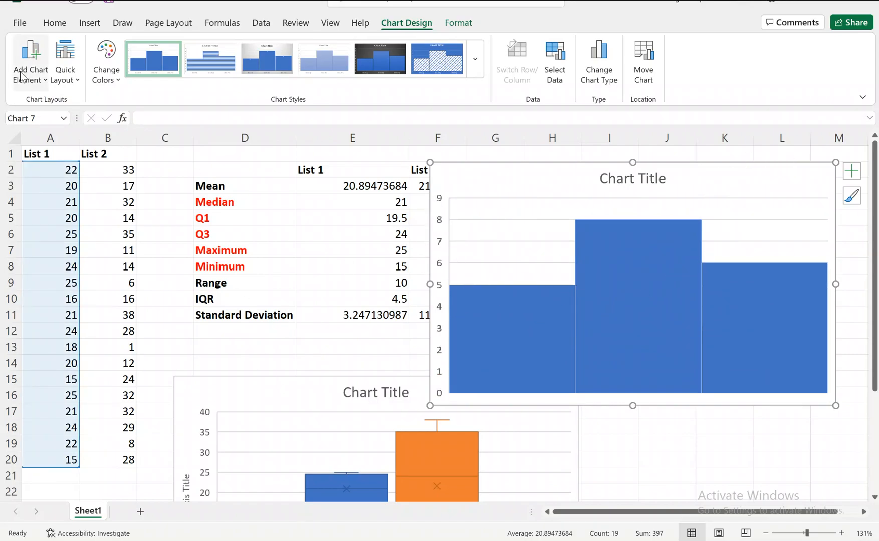
{"action": "left_click", "coordinate": [44, 79]}
{"action": "left_click", "coordinate": [68, 80]}
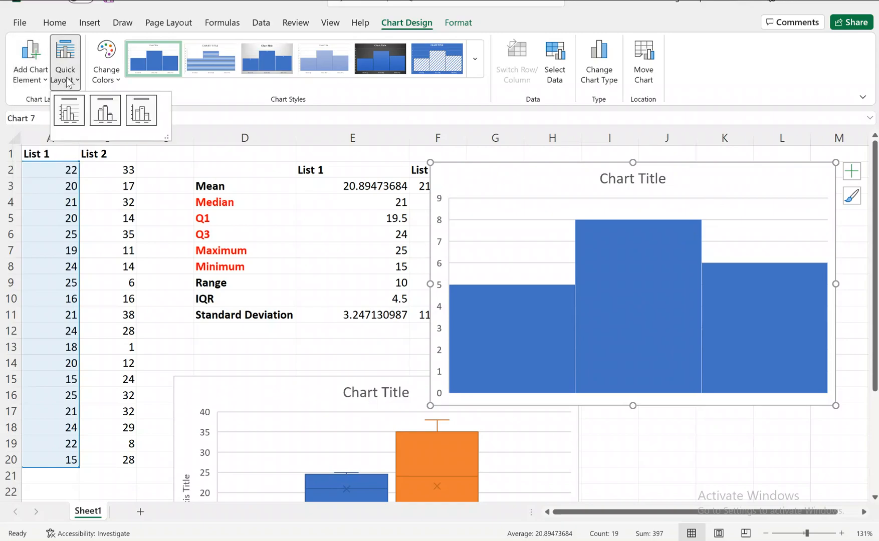
{"action": "left_click", "coordinate": [722, 197]}
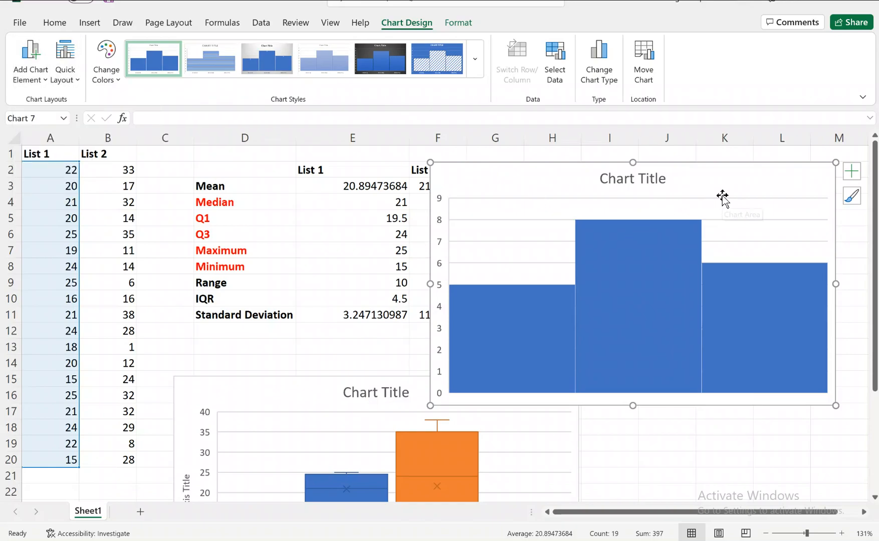
{"action": "right_click", "coordinate": [722, 196]}
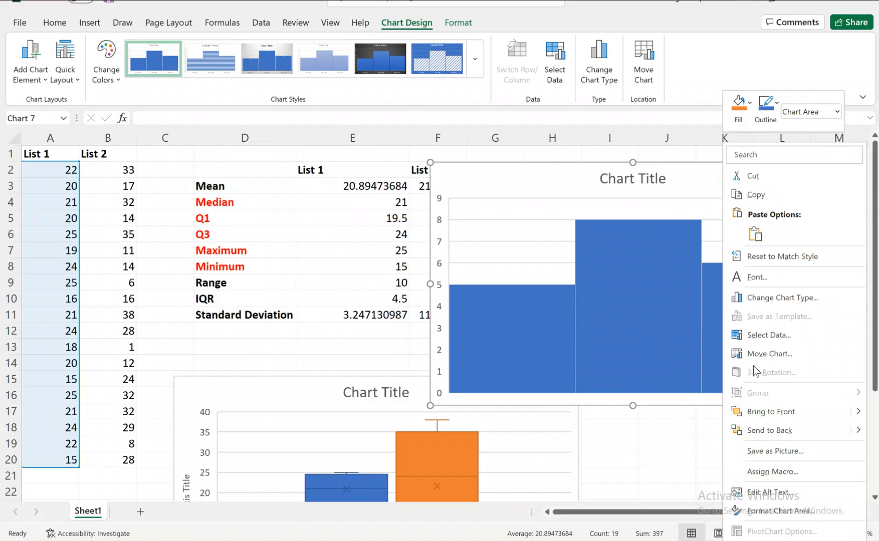
{"action": "left_click", "coordinate": [683, 197]}
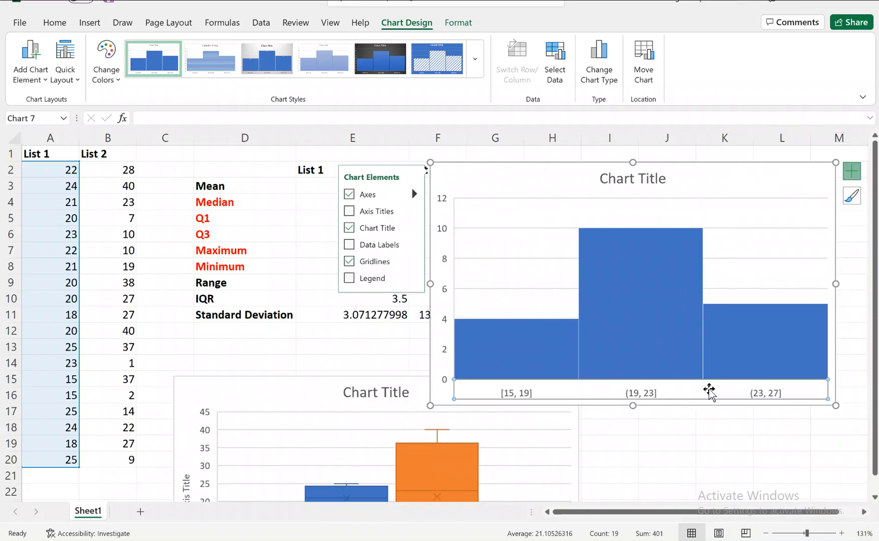
Step: Set the bin width of the List 1 histogram's horizontal axis to 2
{"action": "right_click", "coordinate": [511, 395]}
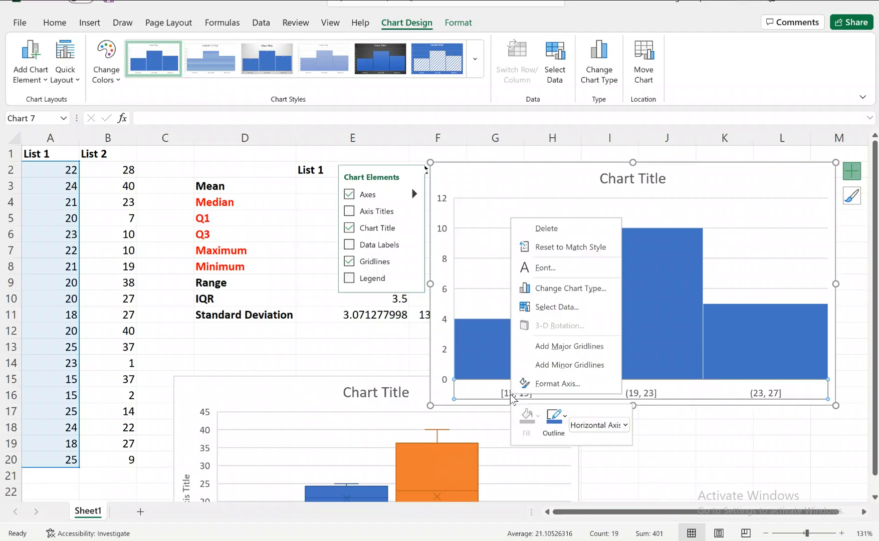
{"action": "left_click", "coordinate": [553, 390]}
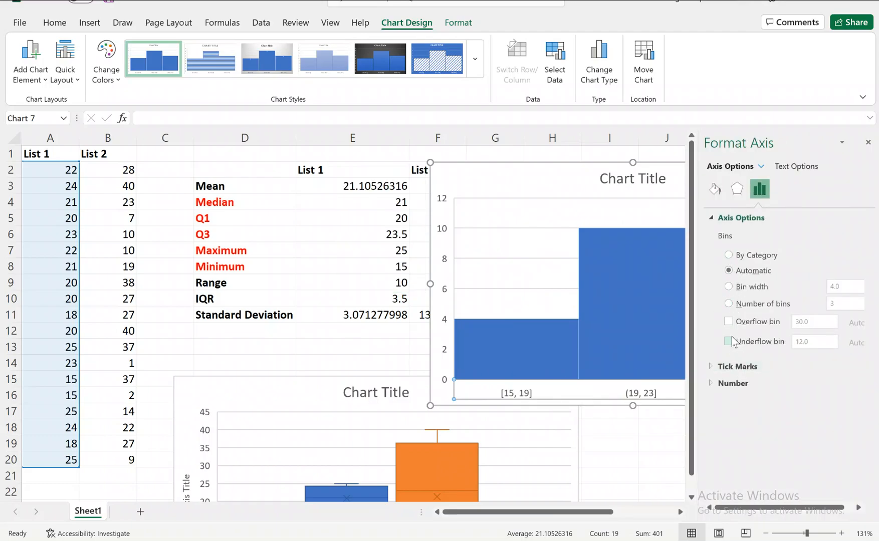
{"action": "left_click", "coordinate": [729, 288]}
{"action": "left_click", "coordinate": [847, 289]}
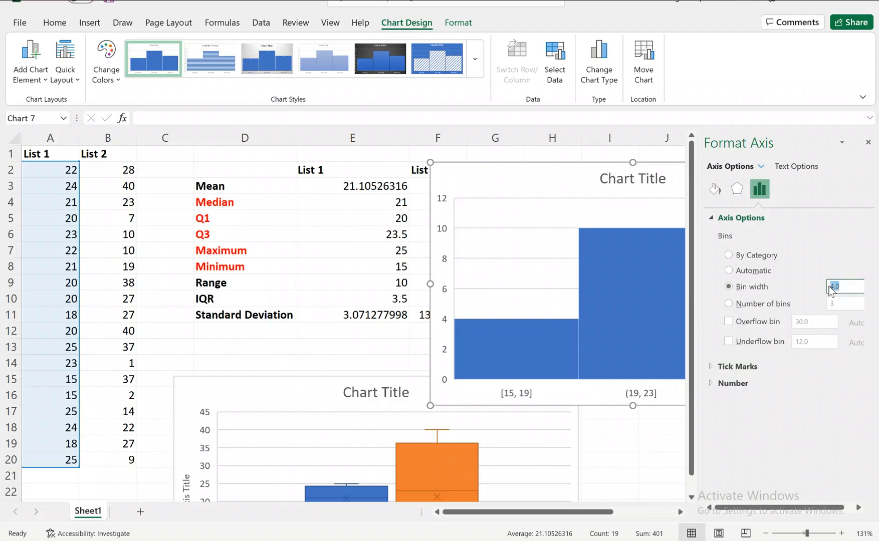
{"action": "key", "text": "Return"}
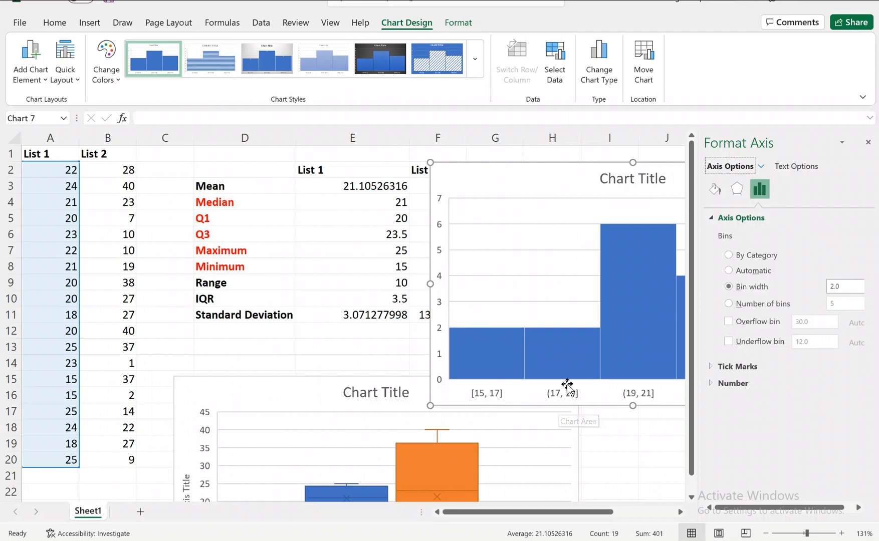
Step: Move the histogram over the statistics table so all its bars show, and set its horizontal axis to 7 bins
{"action": "left_click_drag", "start_coordinate": [550, 196], "coordinate": [296, 186]}
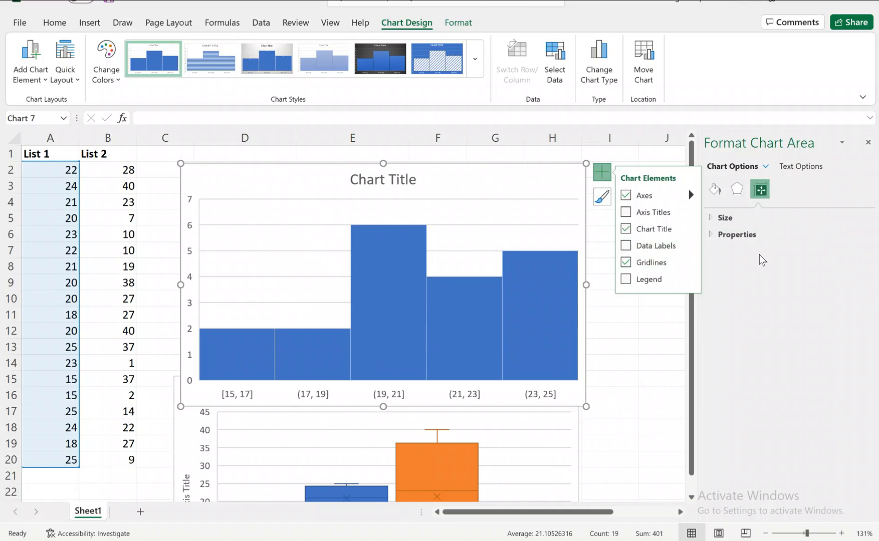
{"action": "left_click", "coordinate": [787, 236]}
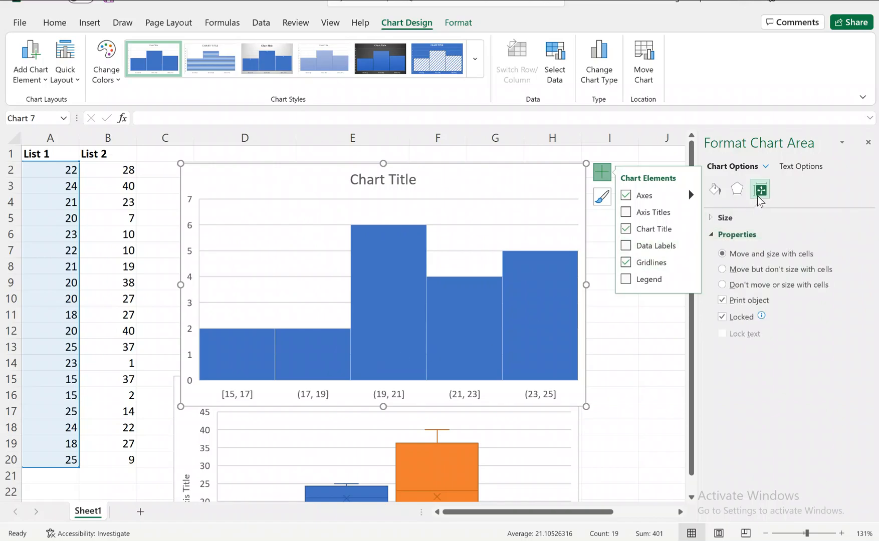
{"action": "right_click", "coordinate": [469, 396]}
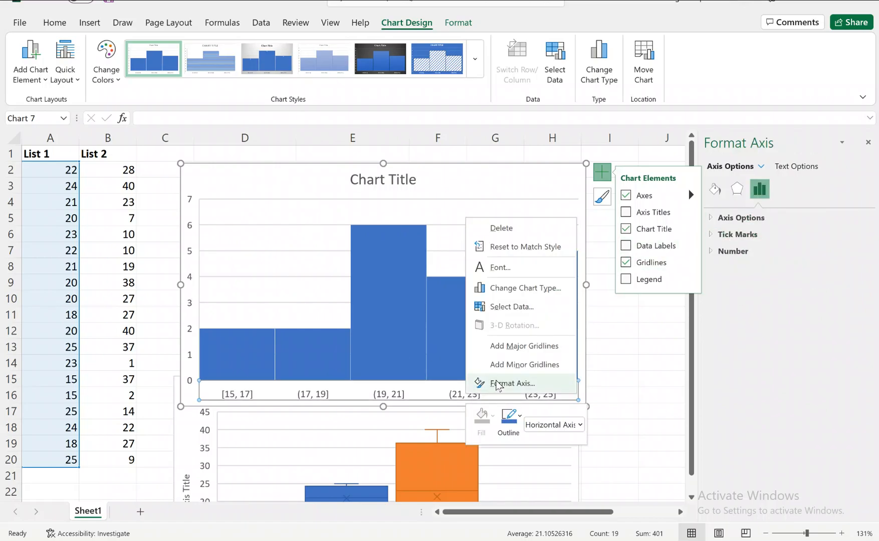
{"action": "left_click", "coordinate": [511, 384]}
{"action": "left_click", "coordinate": [761, 305]}
{"action": "double_click", "coordinate": [842, 299]}
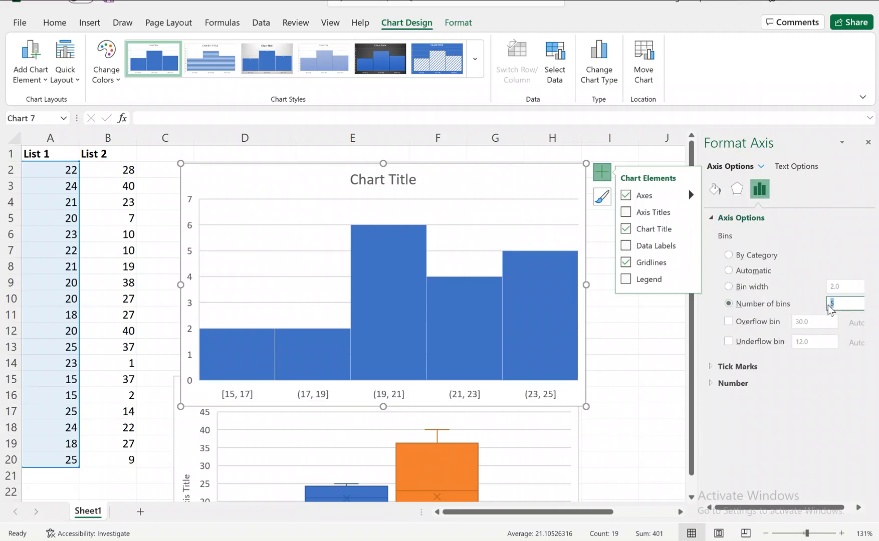
{"action": "type", "text": "7"}
{"action": "key", "text": "Return"}
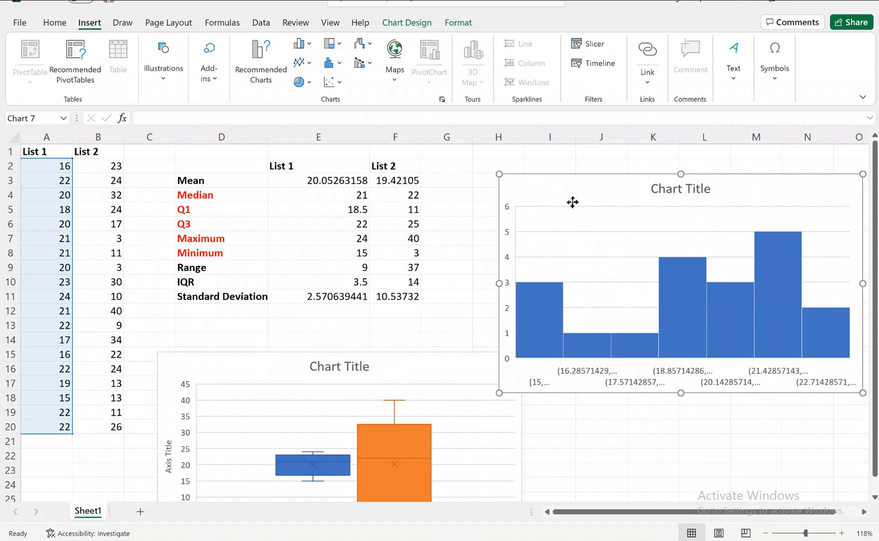
Step: Move the histogram to the right of the statistics table, starting at column H, and switch to the distribution shape examples in OneNote
{"action": "left_click_drag", "start_coordinate": [571, 202], "coordinate": [500, 206]}
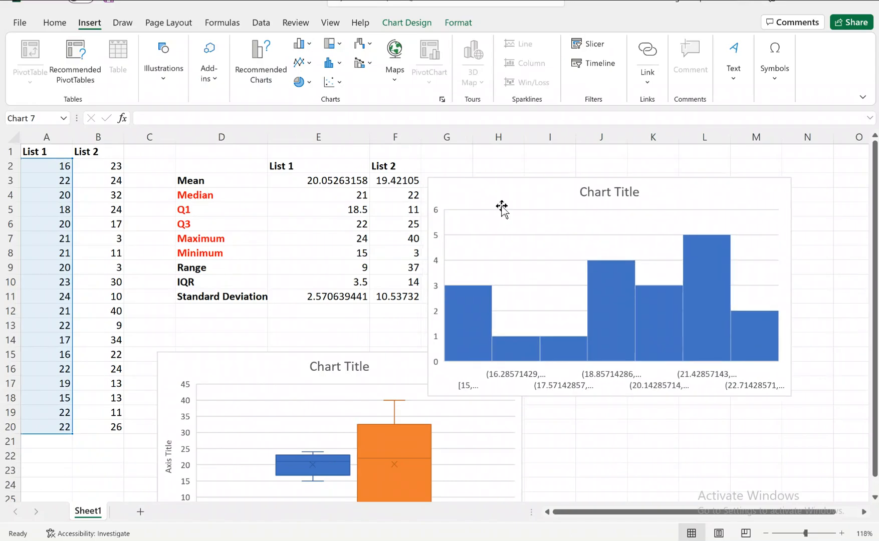
{"action": "left_click", "coordinate": [604, 189]}
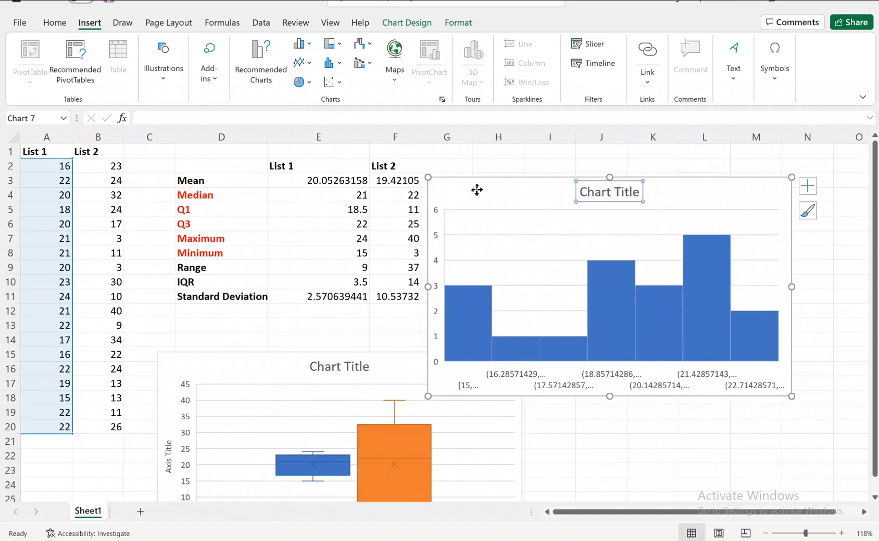
{"action": "left_click_drag", "start_coordinate": [475, 189], "coordinate": [544, 186]}
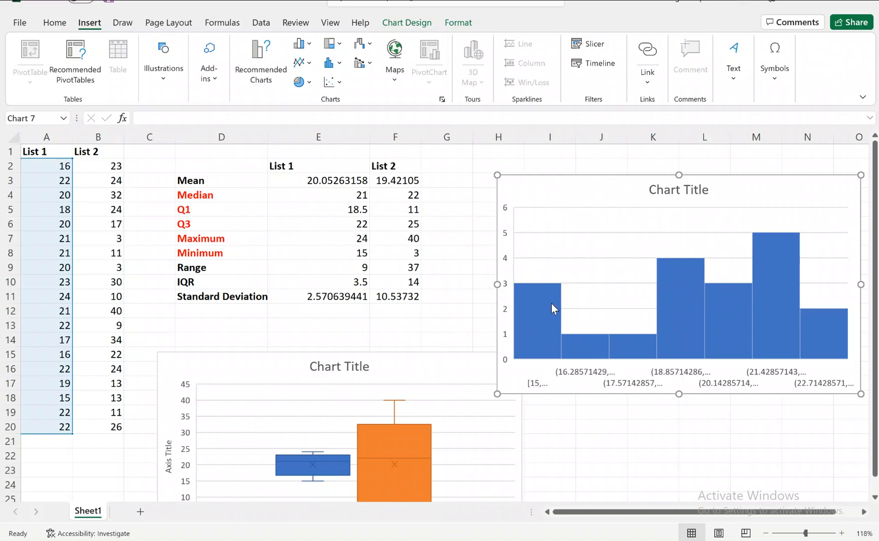
{"action": "key", "text": "alt+Tab"}
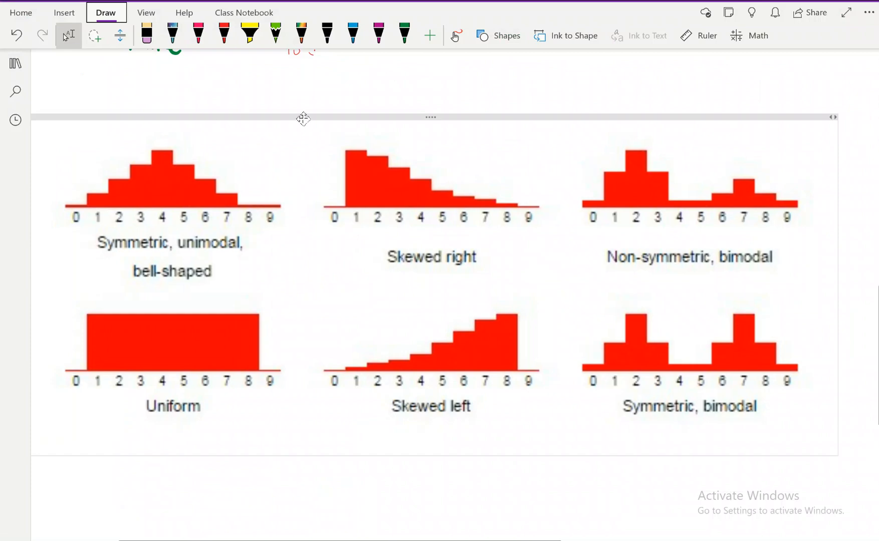